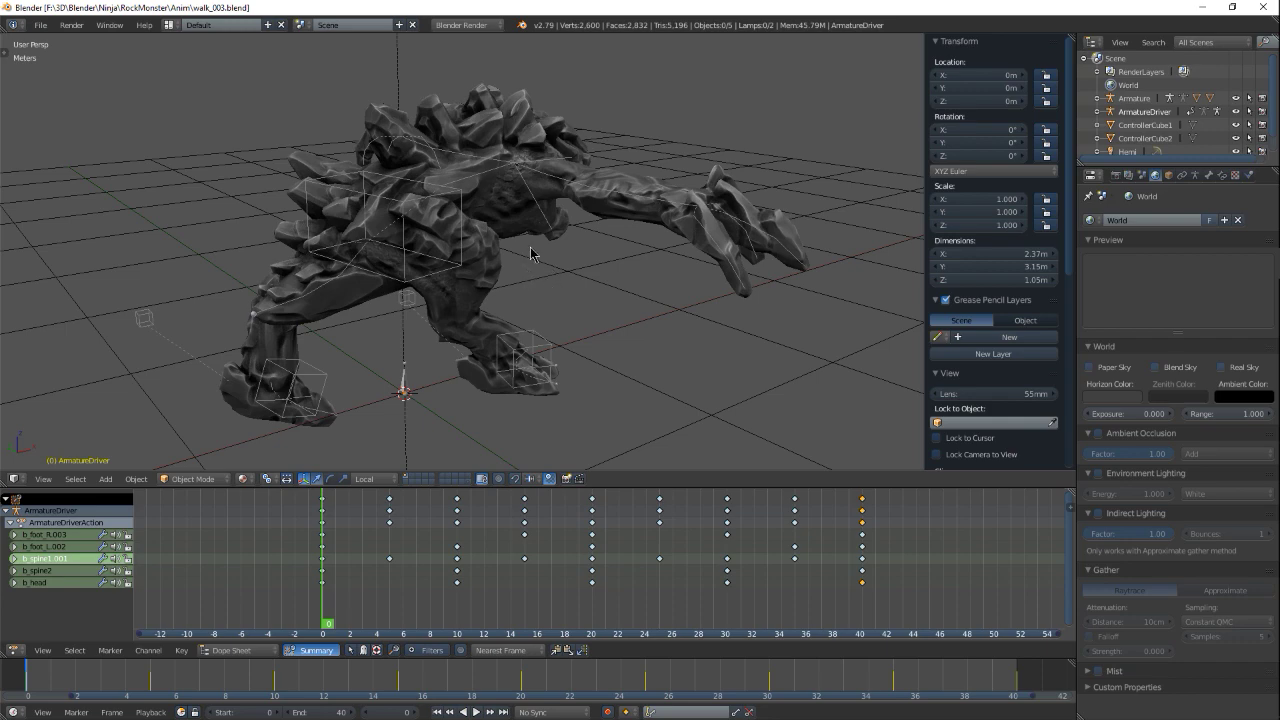
Step: Select the rock monster's armature and switch it into Pose Mode
mouse_move(521, 268)
middle_mouse_down()
mouse_move(545, 250)
mouse_move(480, 262)
mouse_move(500, 266)
middle_mouse_up()
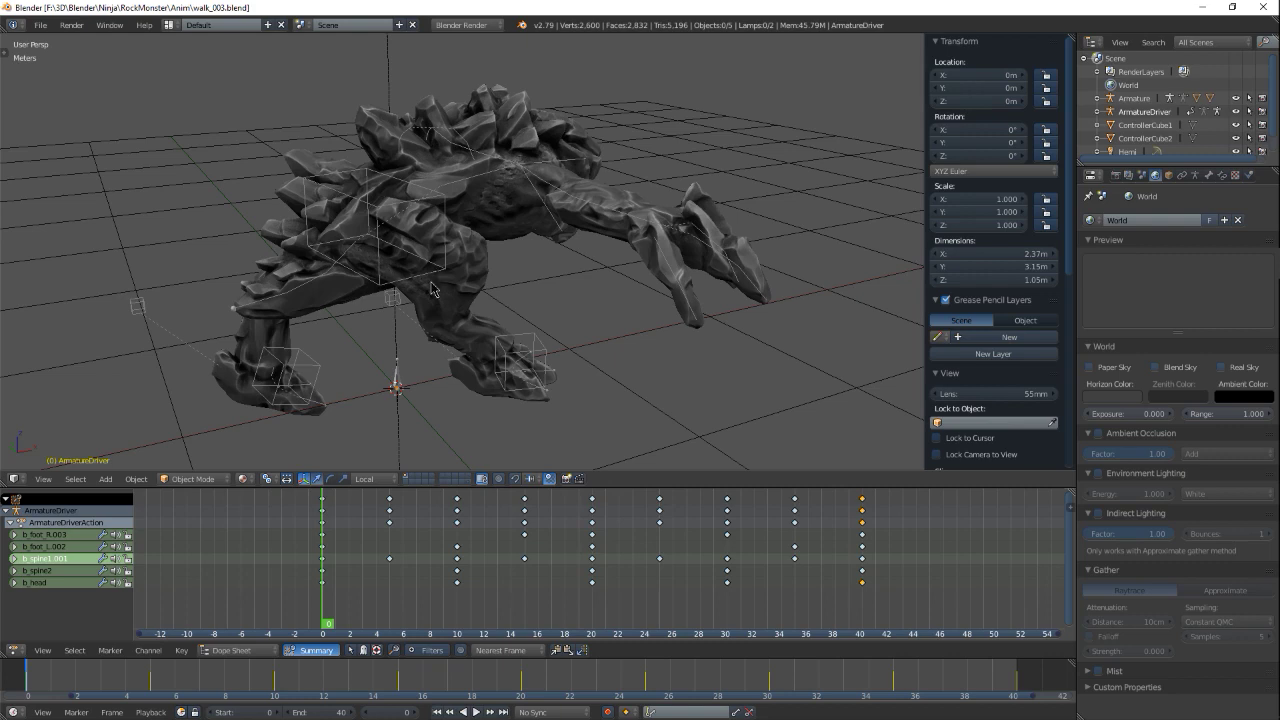
middle_click_drag(428, 286, 448, 266)
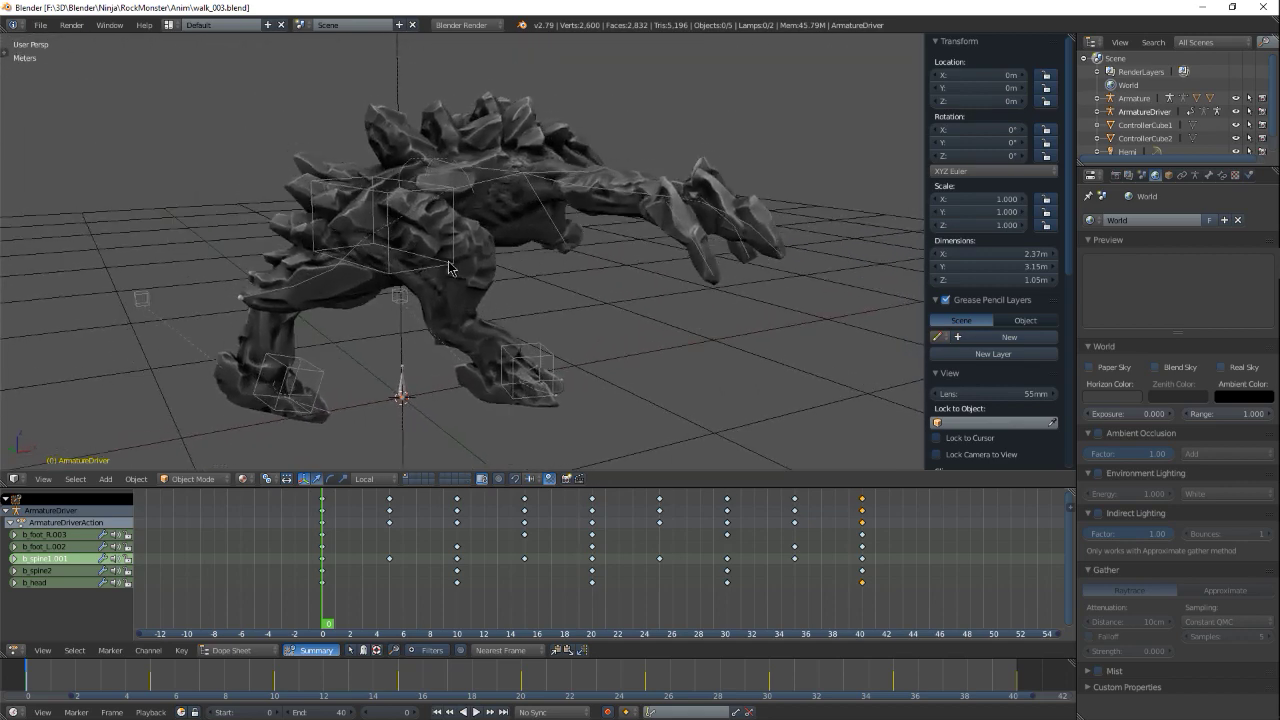
right_click(430, 276)
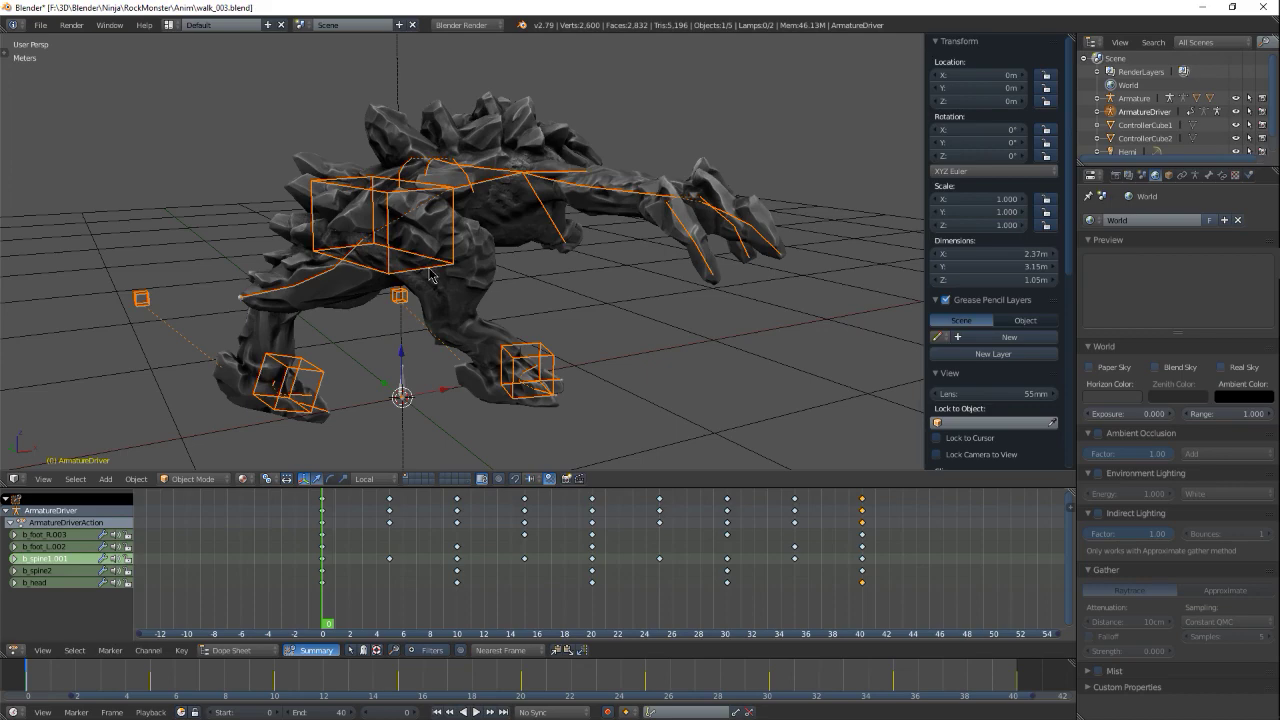
key("ctrl+Tab")
middle_click_drag(452, 262, 446, 291)
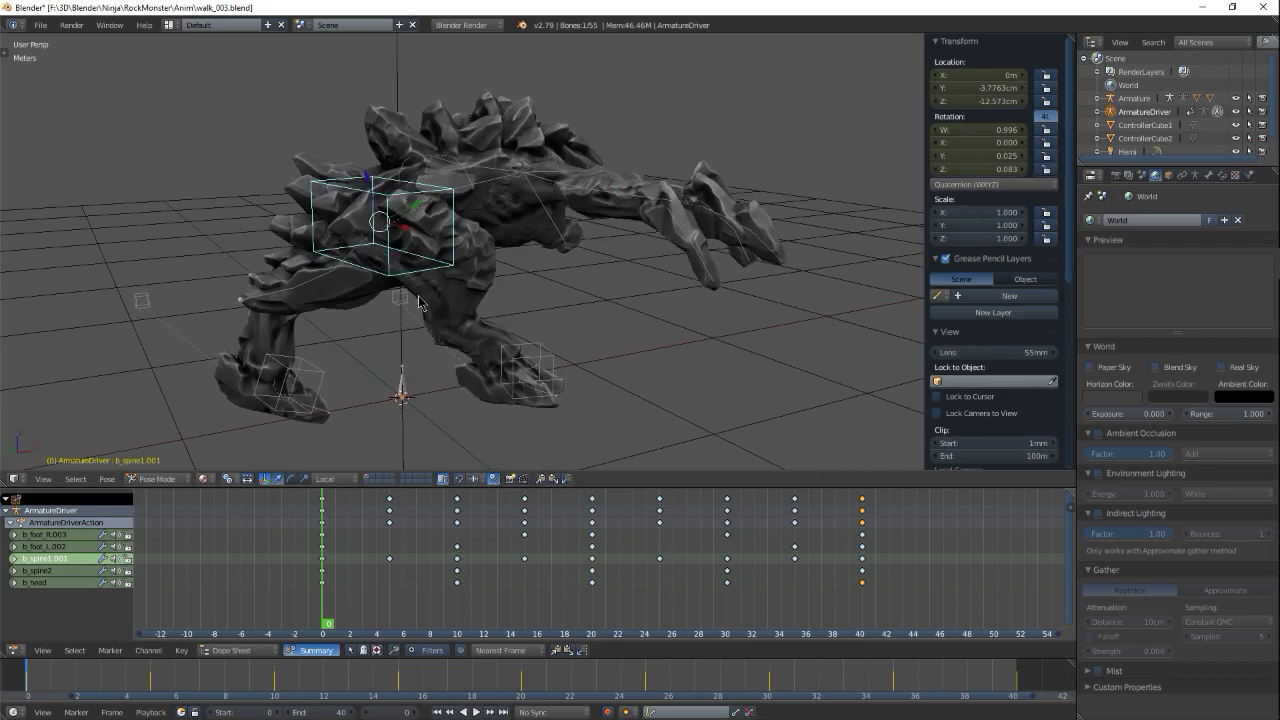
Step: Test the foot and middle leg controls with a cancelled X move, then select b_spine1.001
right_click(326, 370)
right_click(540, 364)
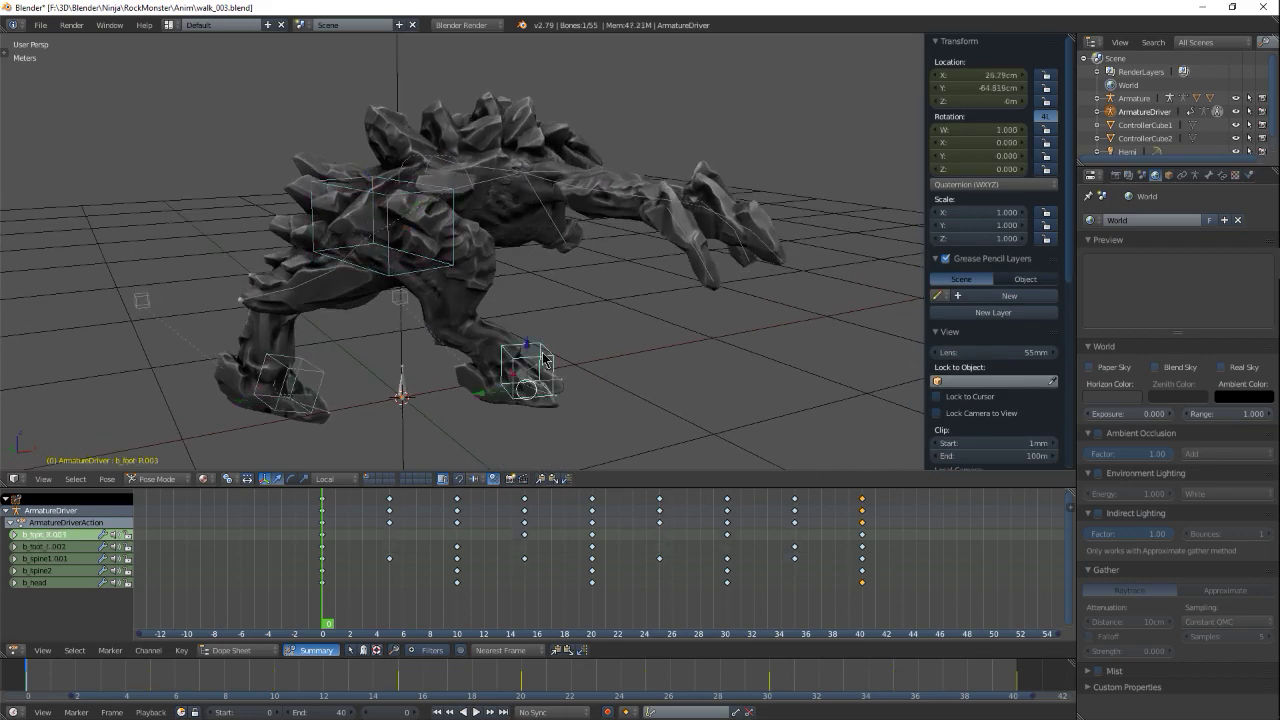
right_click(152, 312)
middle_click_drag(424, 338, 408, 316)
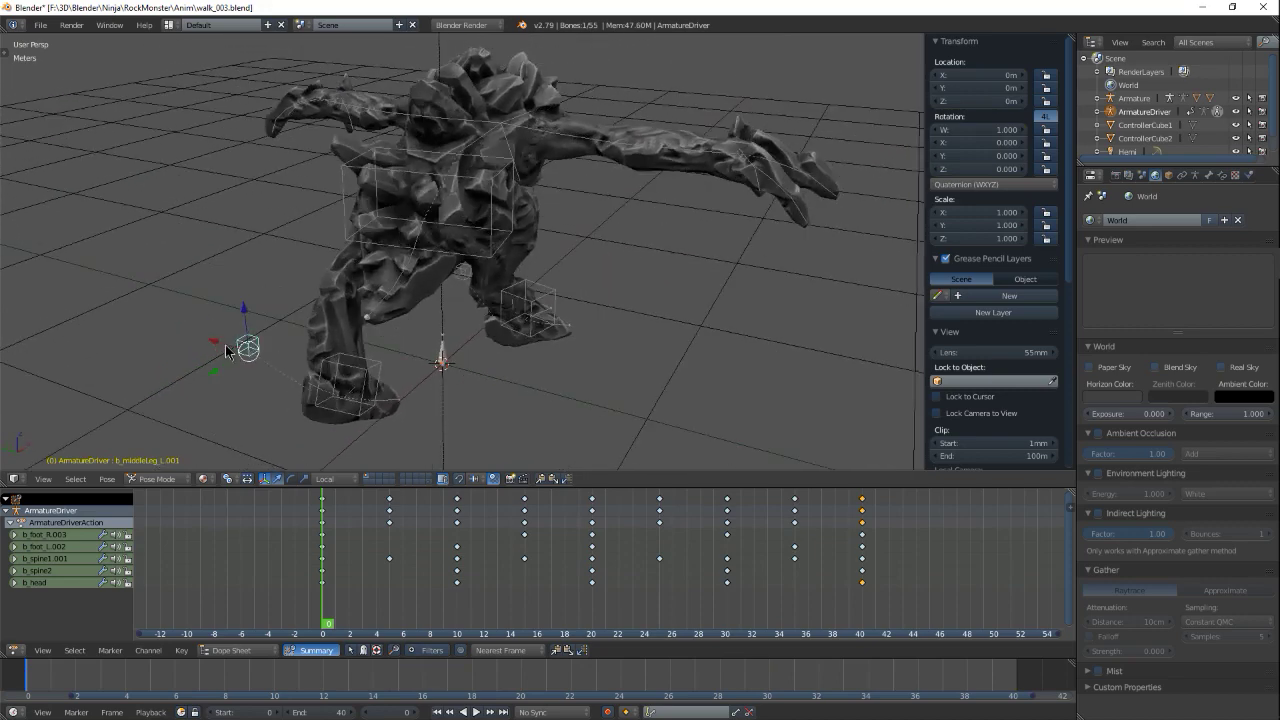
key("g")
key("x")
key("x")
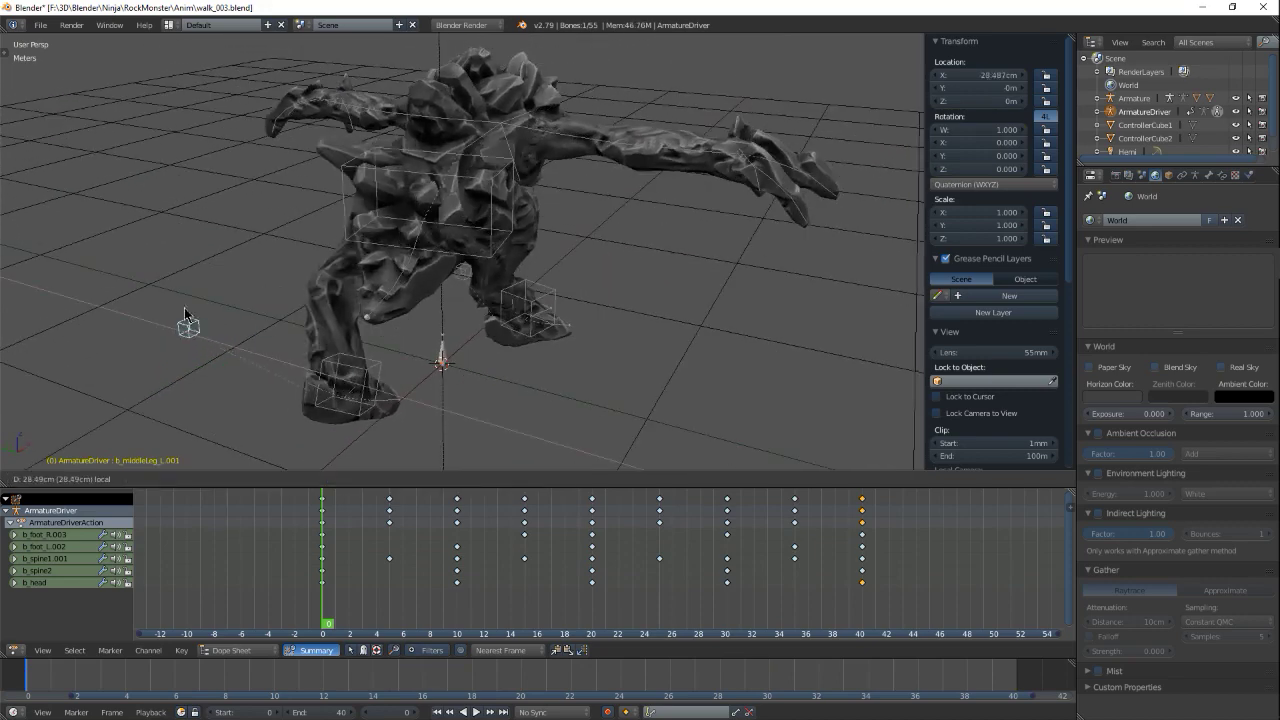
key("Escape")
middle_click_drag(381, 340, 384, 280)
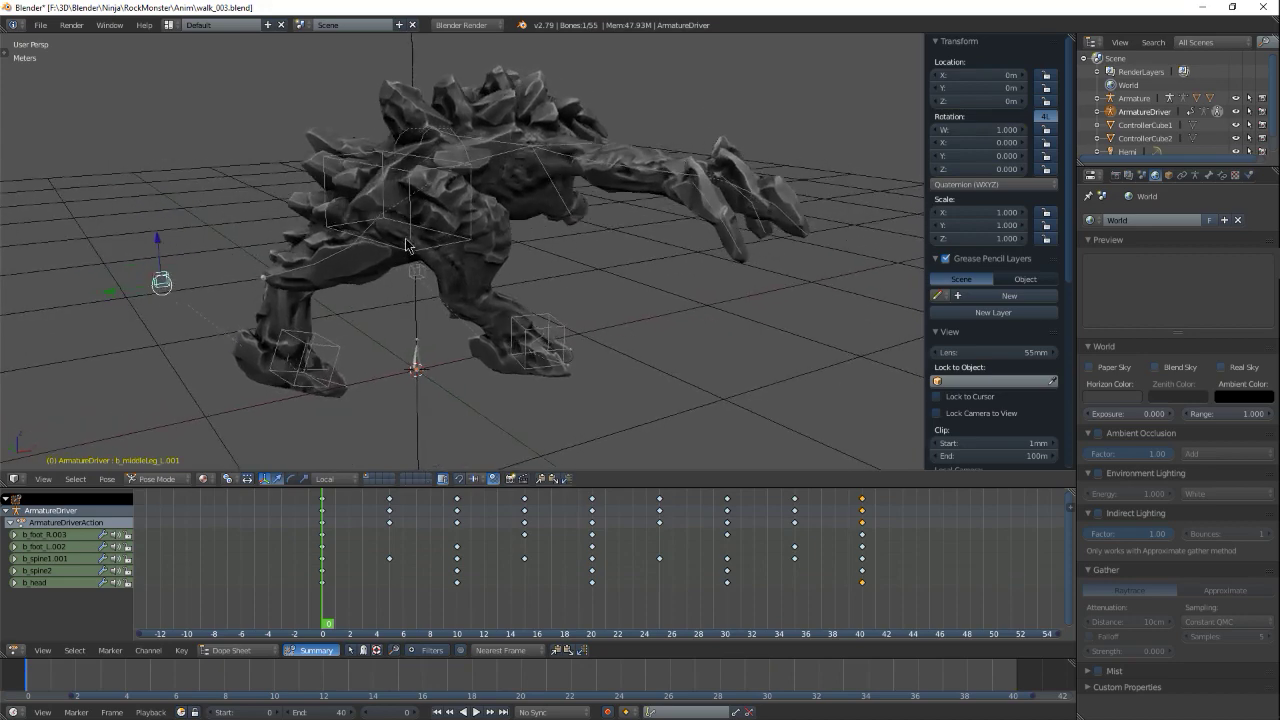
right_click(416, 228)
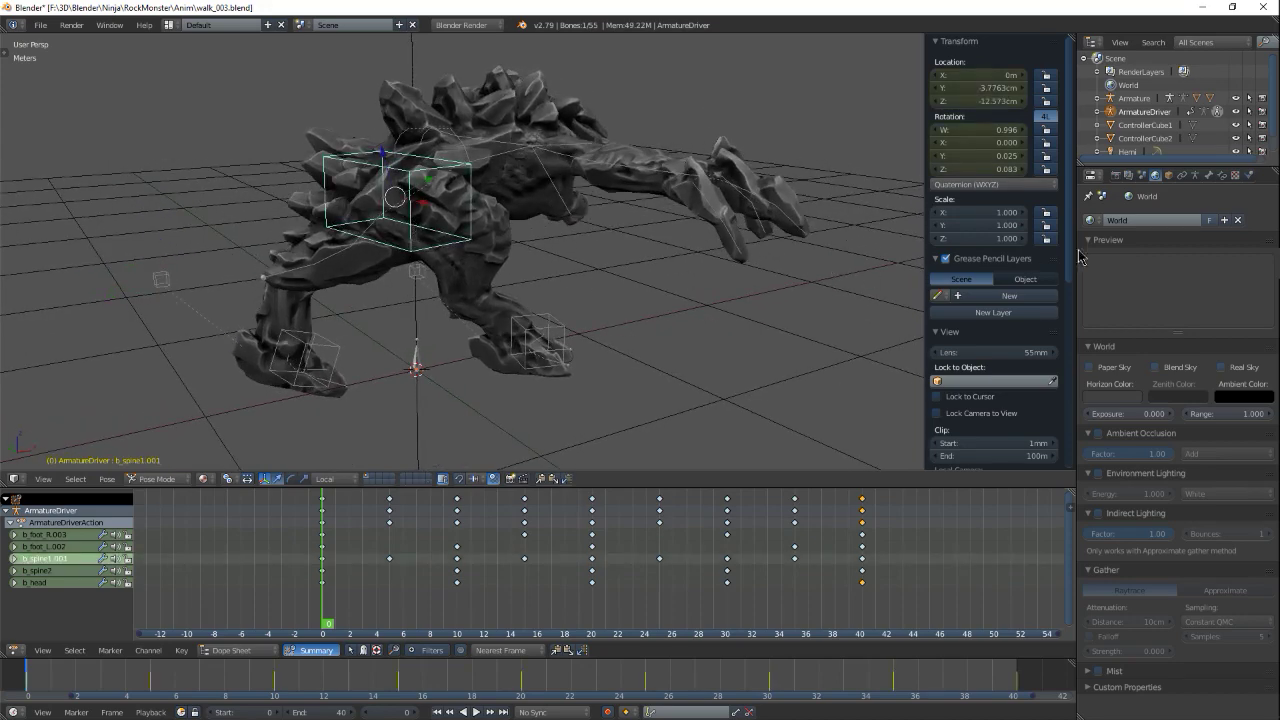
Step: Show the Bone properties for b_spine1.001, whose custom shape is ControllerCube2
left_click(1208, 176)
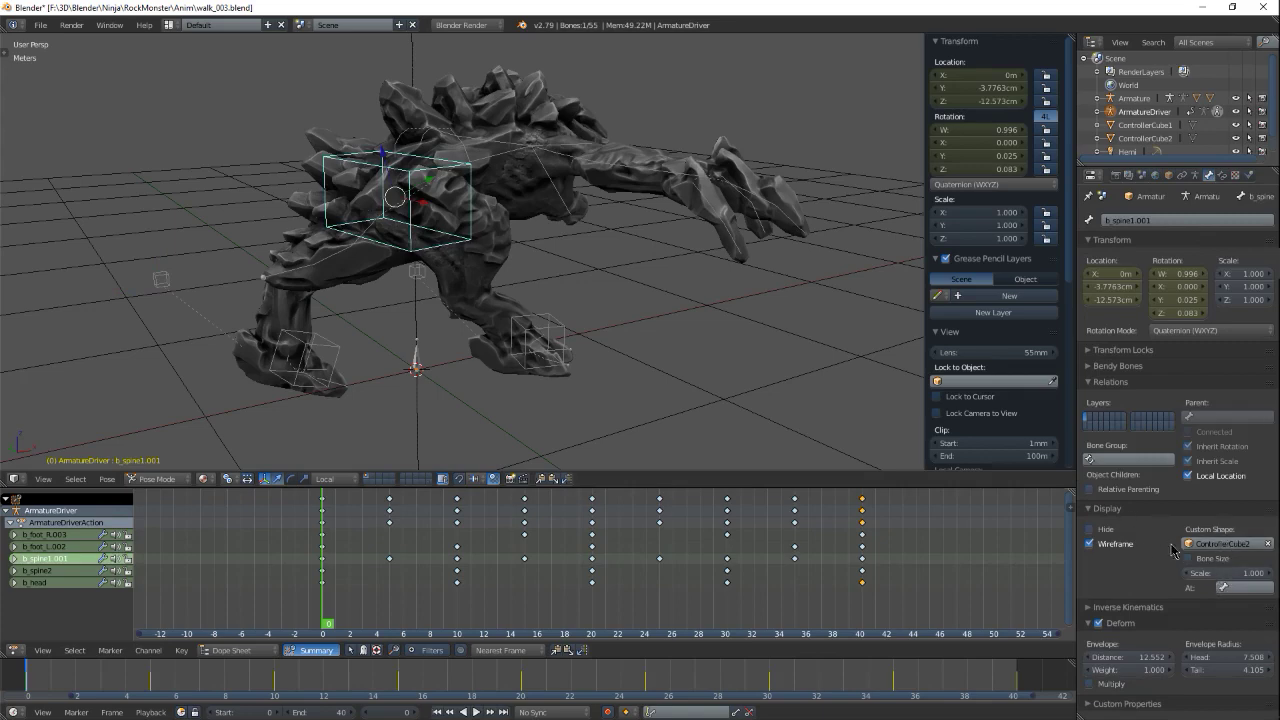
middle_click_drag(538, 342, 524, 292)
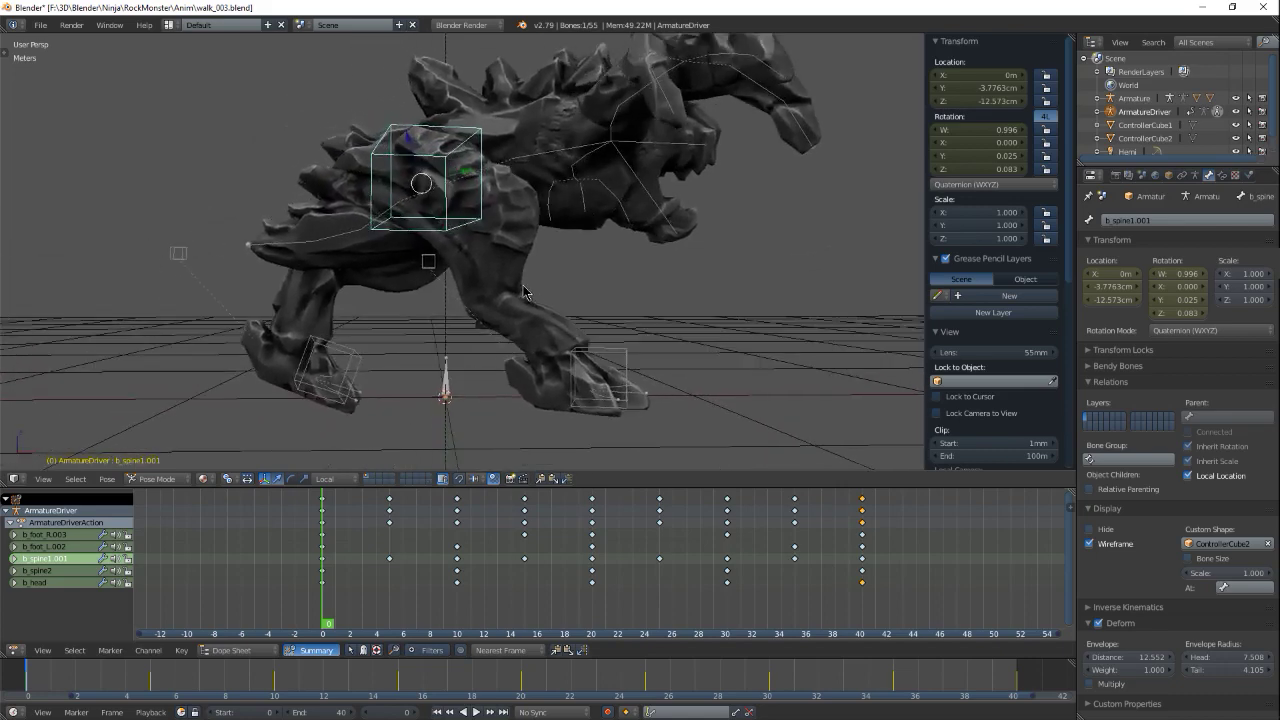
key("g")
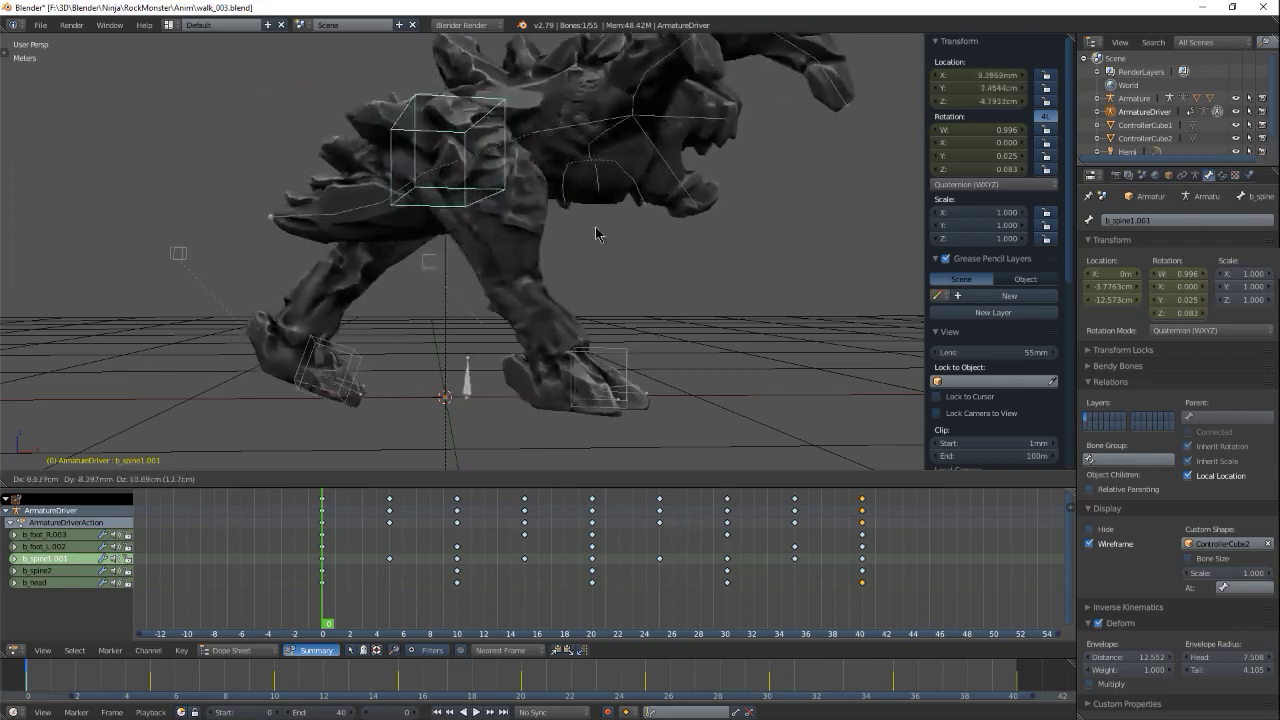
key("Escape")
middle_click_drag(567, 269, 622, 316)
key("g")
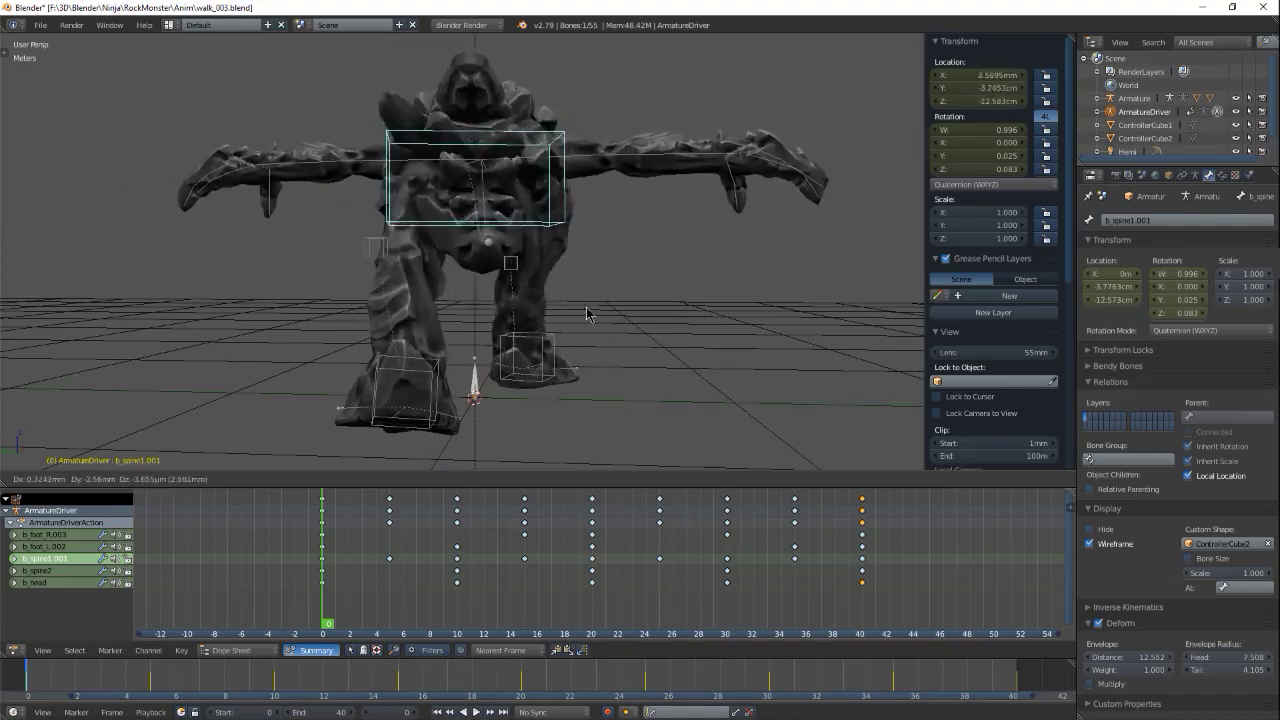
key("Escape")
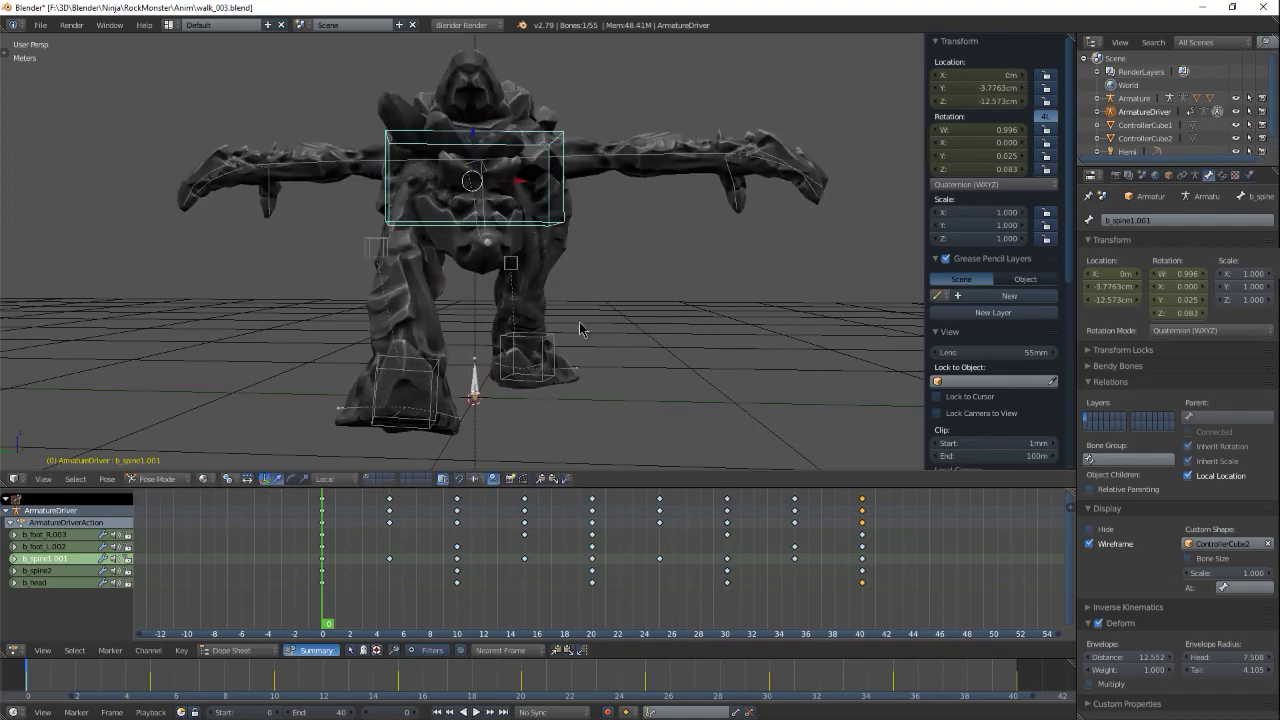
middle_click_drag(580, 330, 461, 212)
Step: Test the spine control by rotating and moving it, then cancel so it snaps back
middle_click_drag(500, 258, 446, 203)
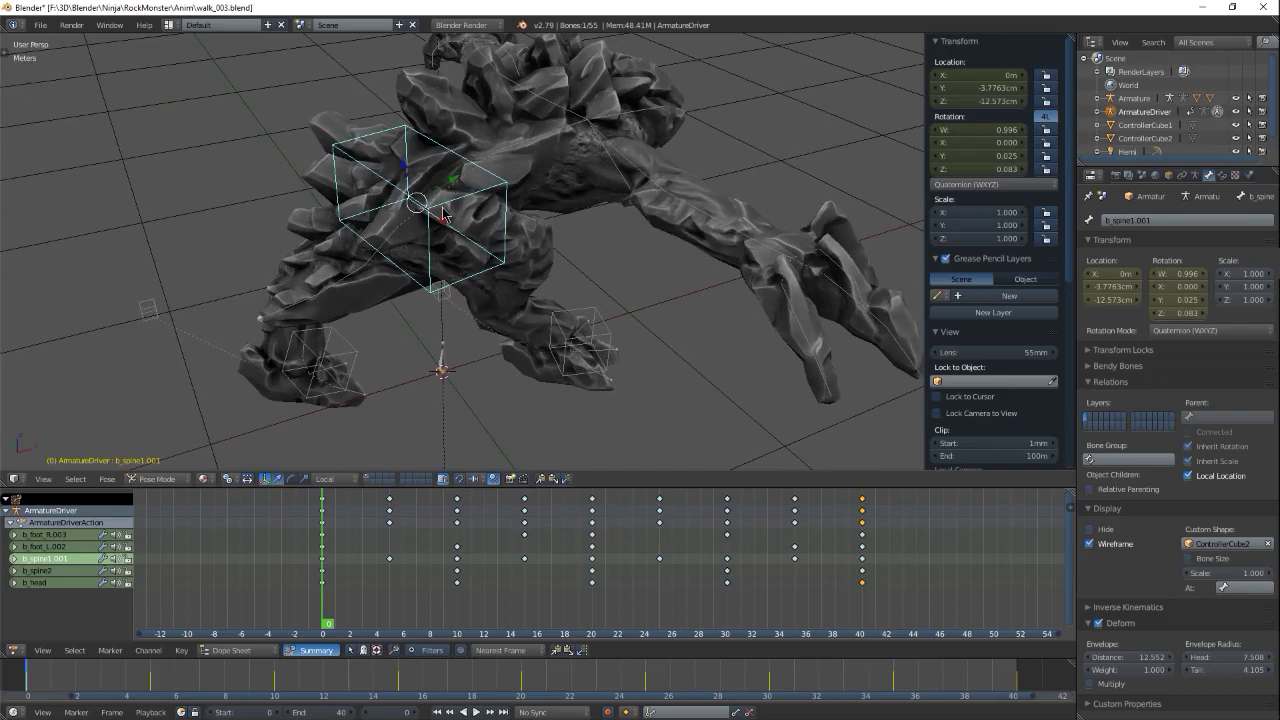
middle_click_drag(470, 218, 463, 236)
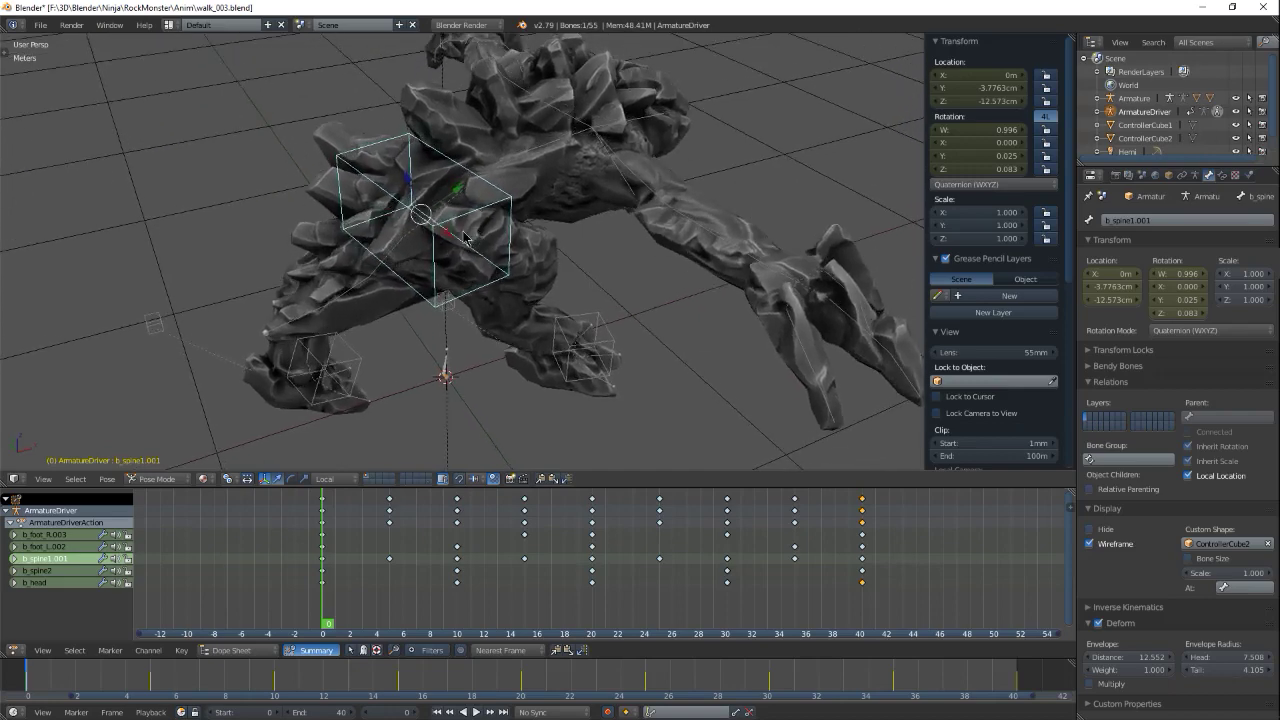
middle_click_drag(500, 196, 488, 230)
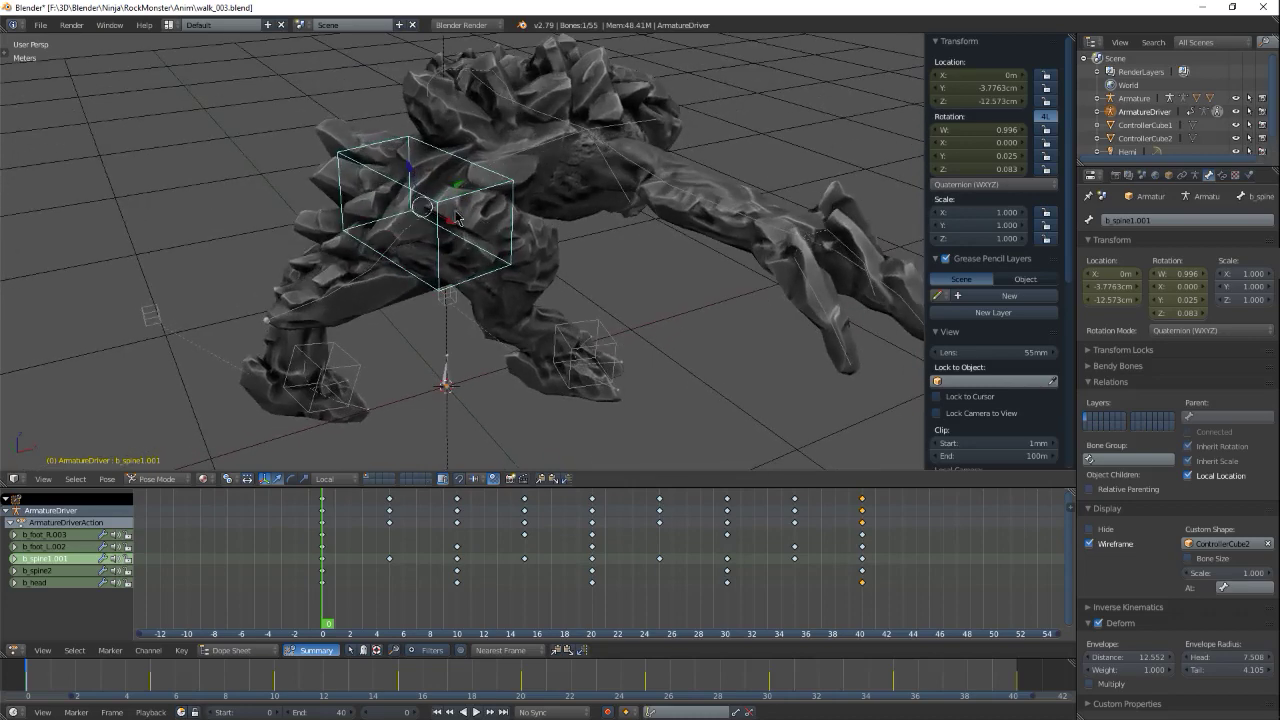
mouse_move(498, 224)
middle_mouse_down()
mouse_move(490, 232)
mouse_move(505, 240)
middle_mouse_up()
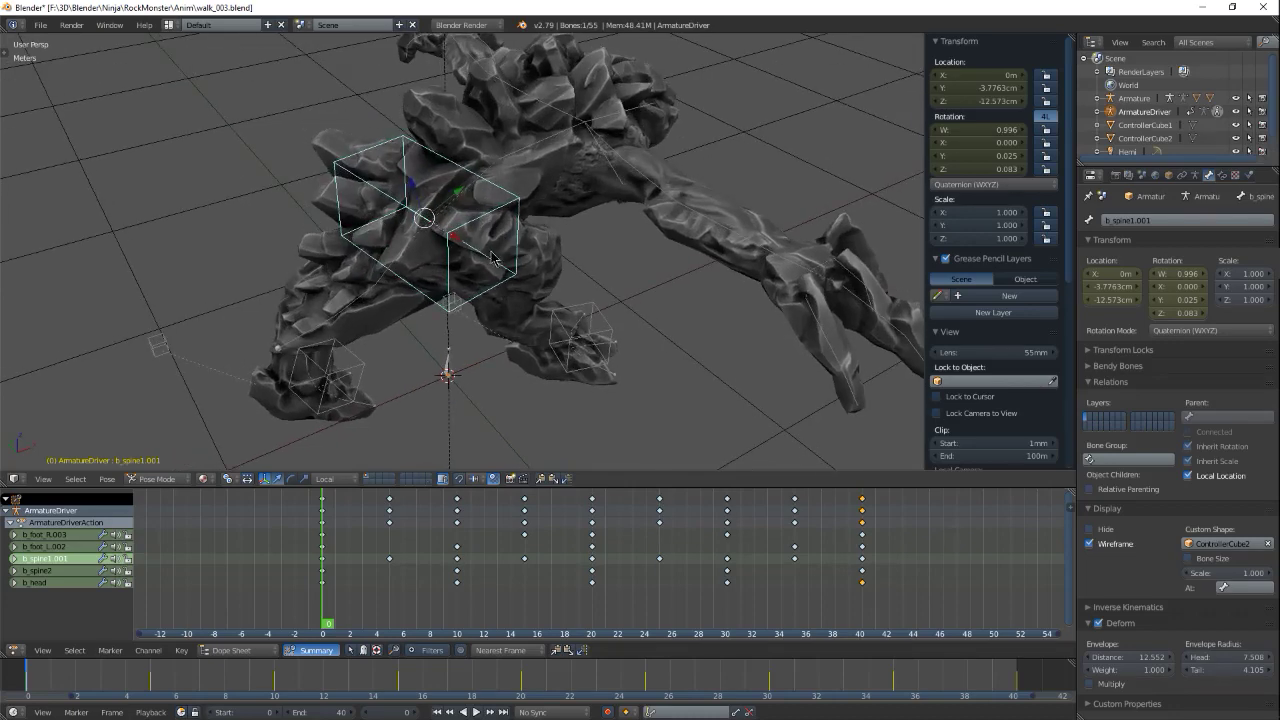
middle_click_drag(490, 258, 533, 273)
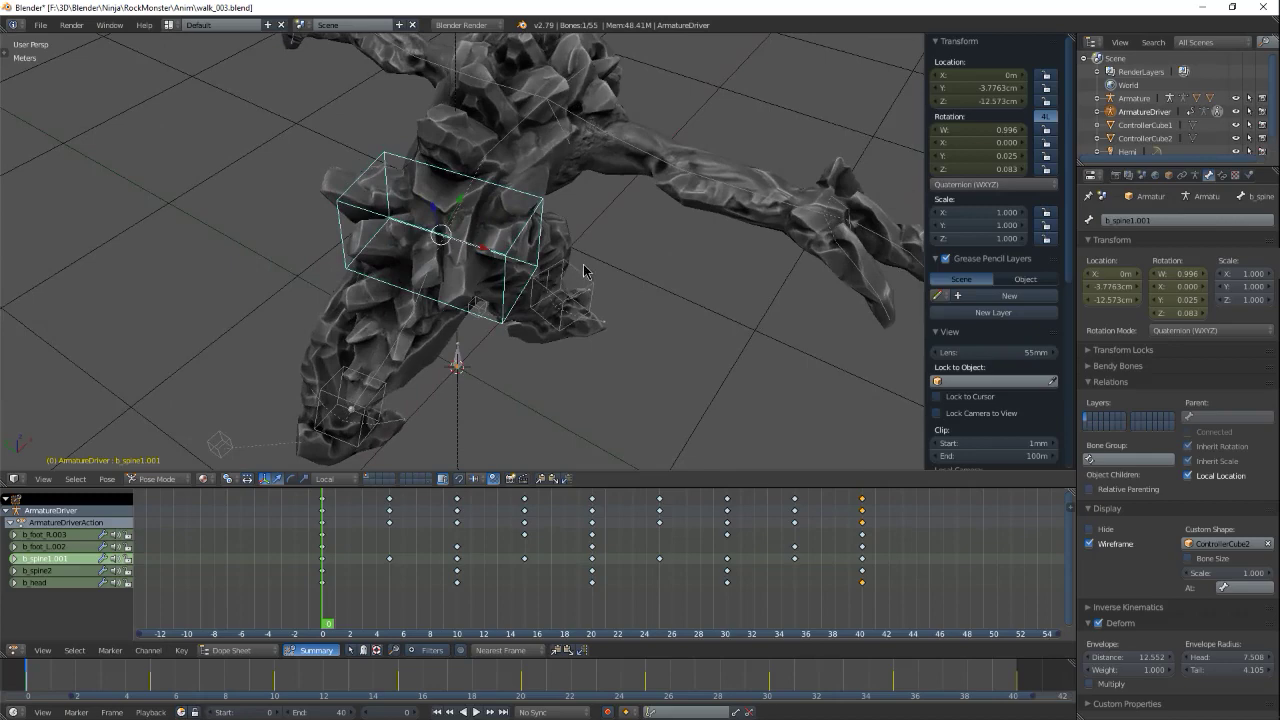
key("r")
key("r")
key("g")
key("Escape")
Step: Show the ArmatureDriver armature data settings with wire display, X-Ray and Shapes enabled
middle_click_drag(566, 320, 520, 232)
middle_click_drag(538, 279, 562, 278)
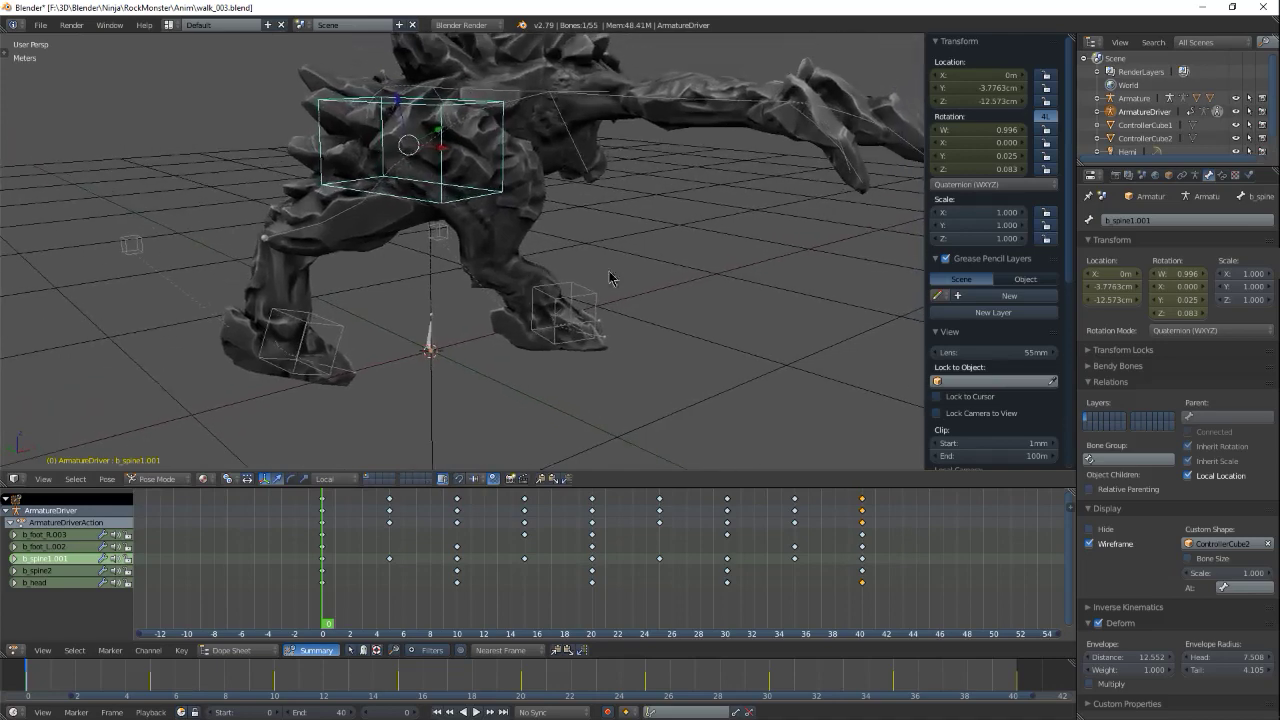
left_click(1194, 176)
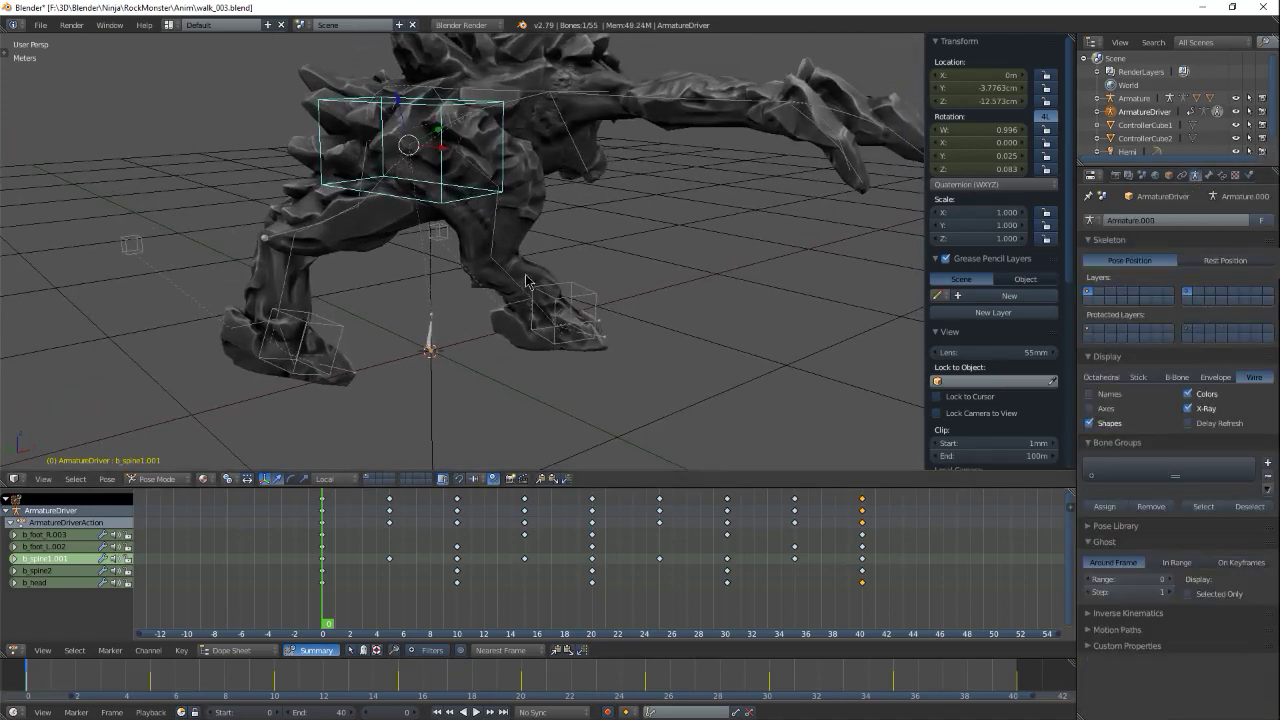
middle_click_drag(528, 282, 487, 307)
scroll(433, 343, "up", 2)
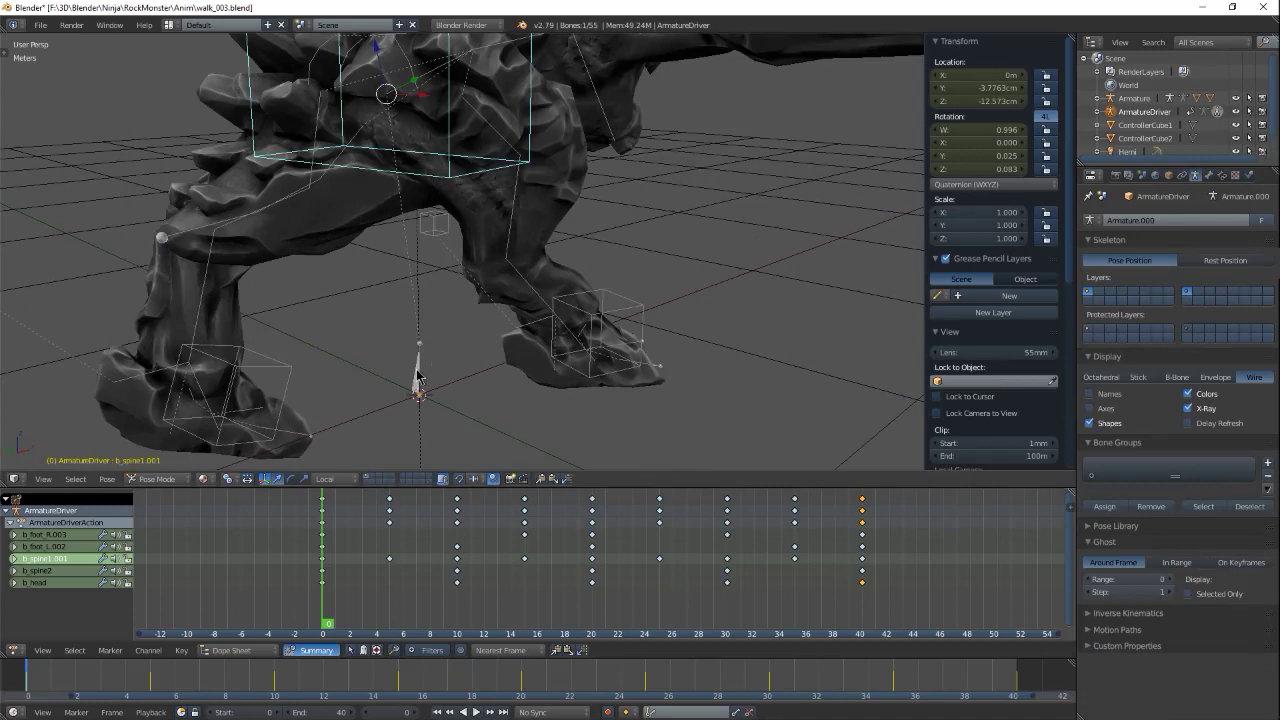
right_click(418, 374)
middle_click_drag(498, 315, 504, 307)
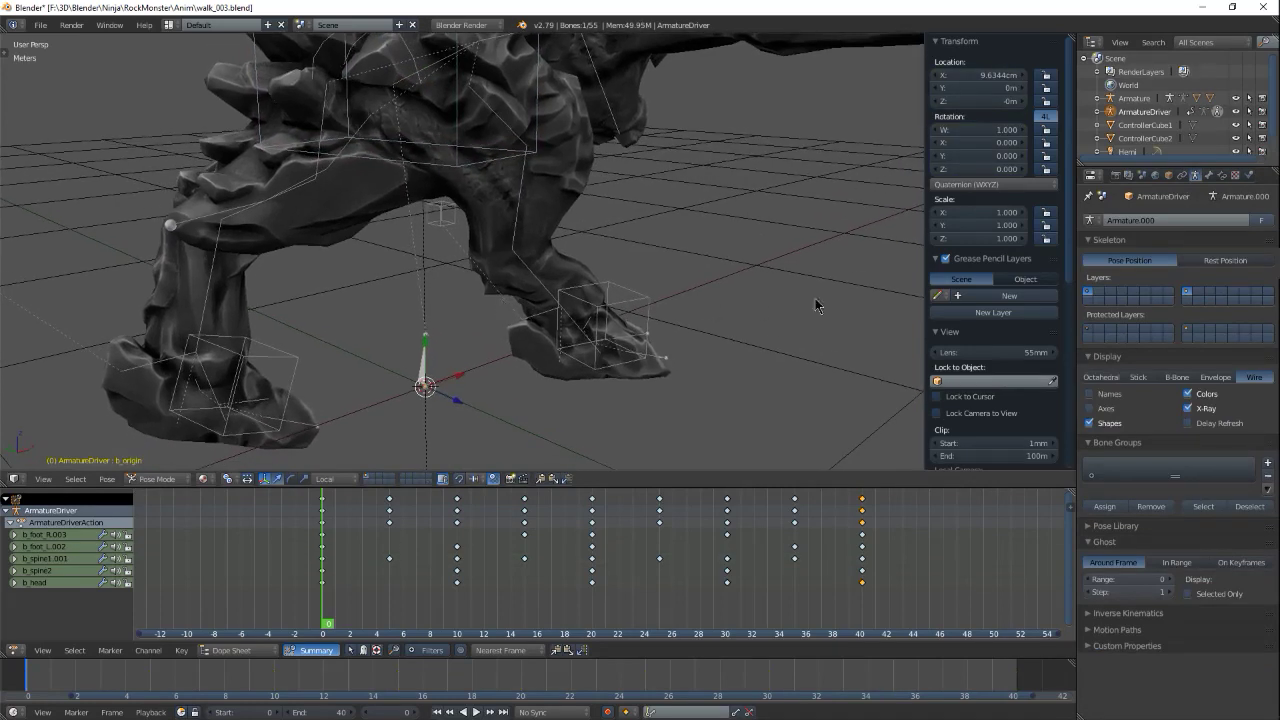
left_click(1210, 179)
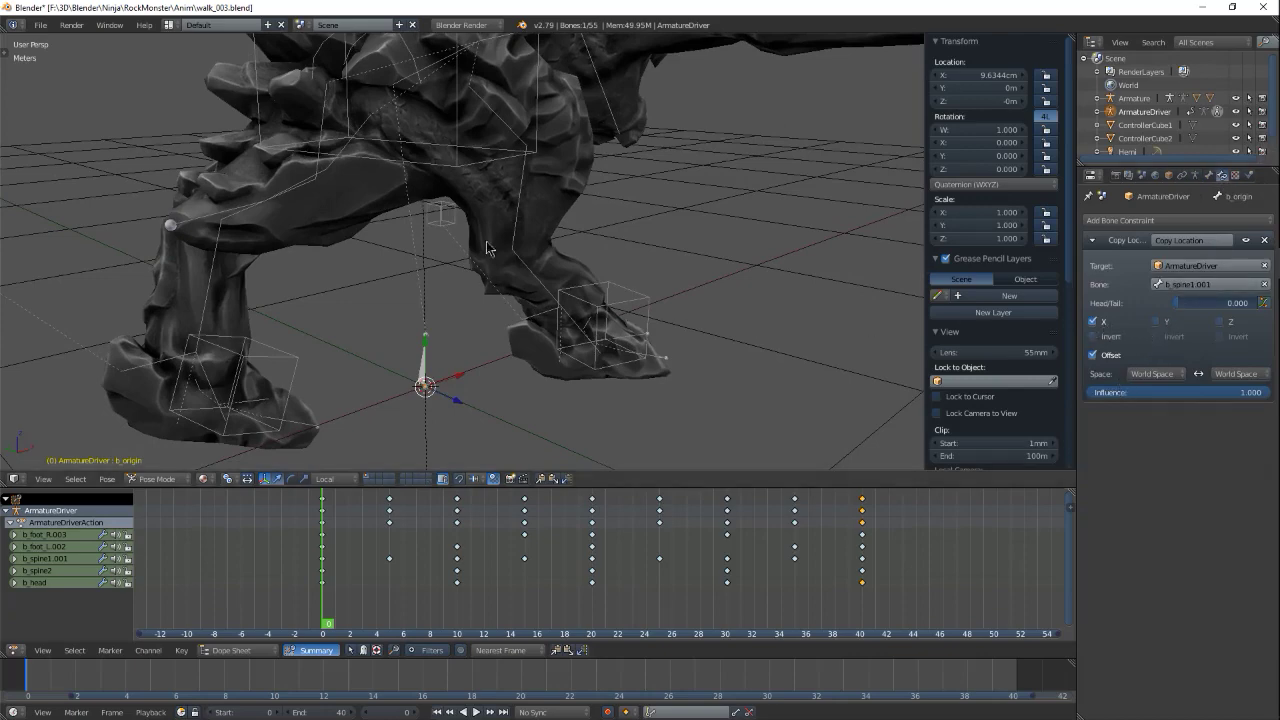
scroll(480, 252, "down", 3)
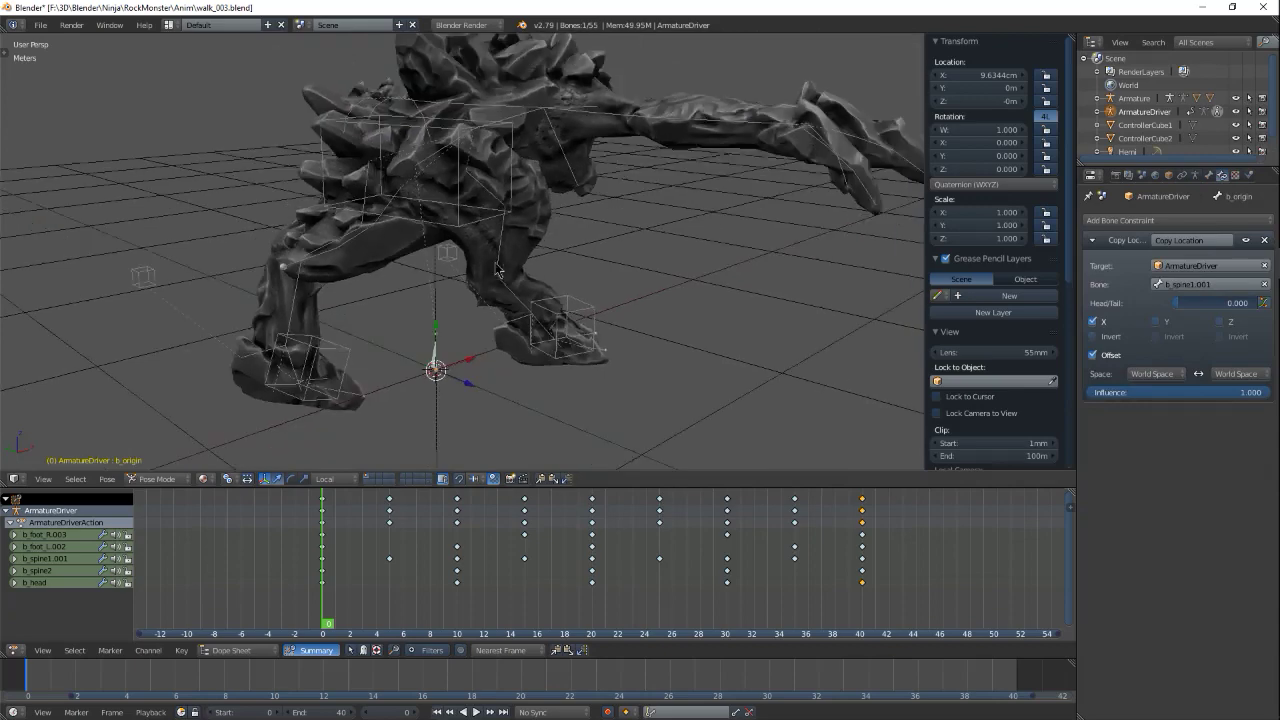
middle_click_drag(497, 270, 714, 286)
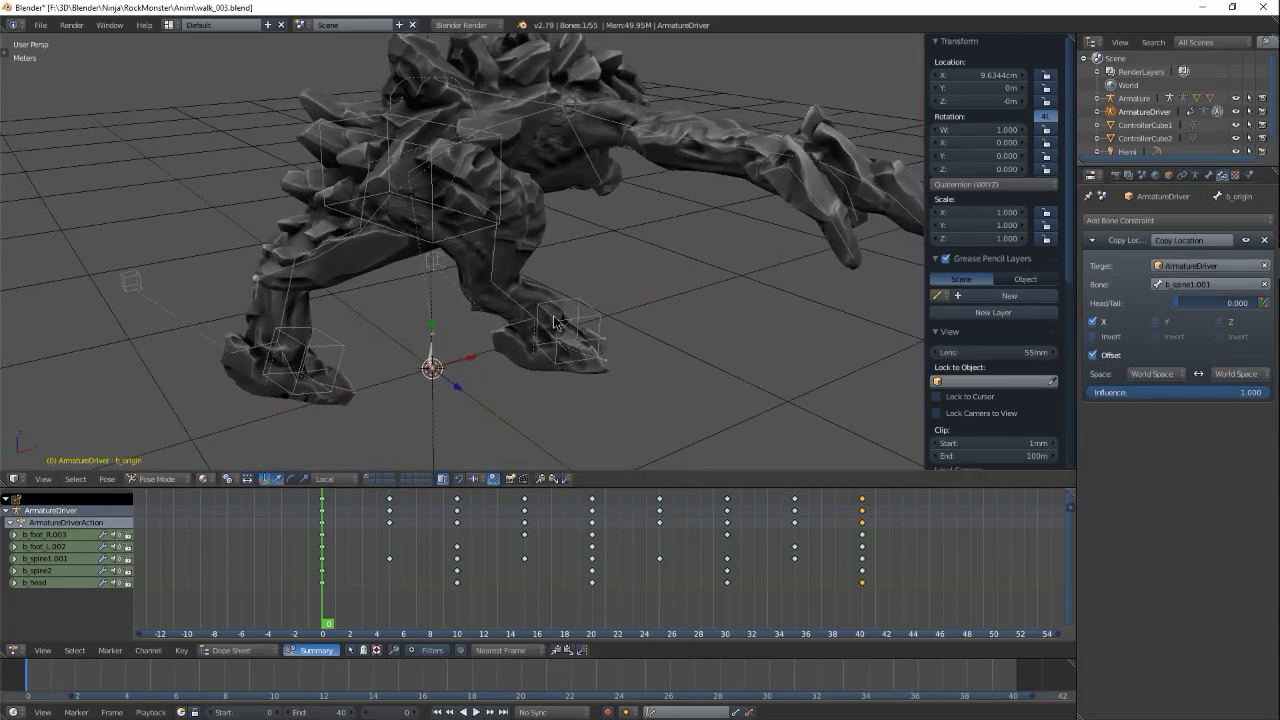
middle_click_drag(555, 322, 533, 325)
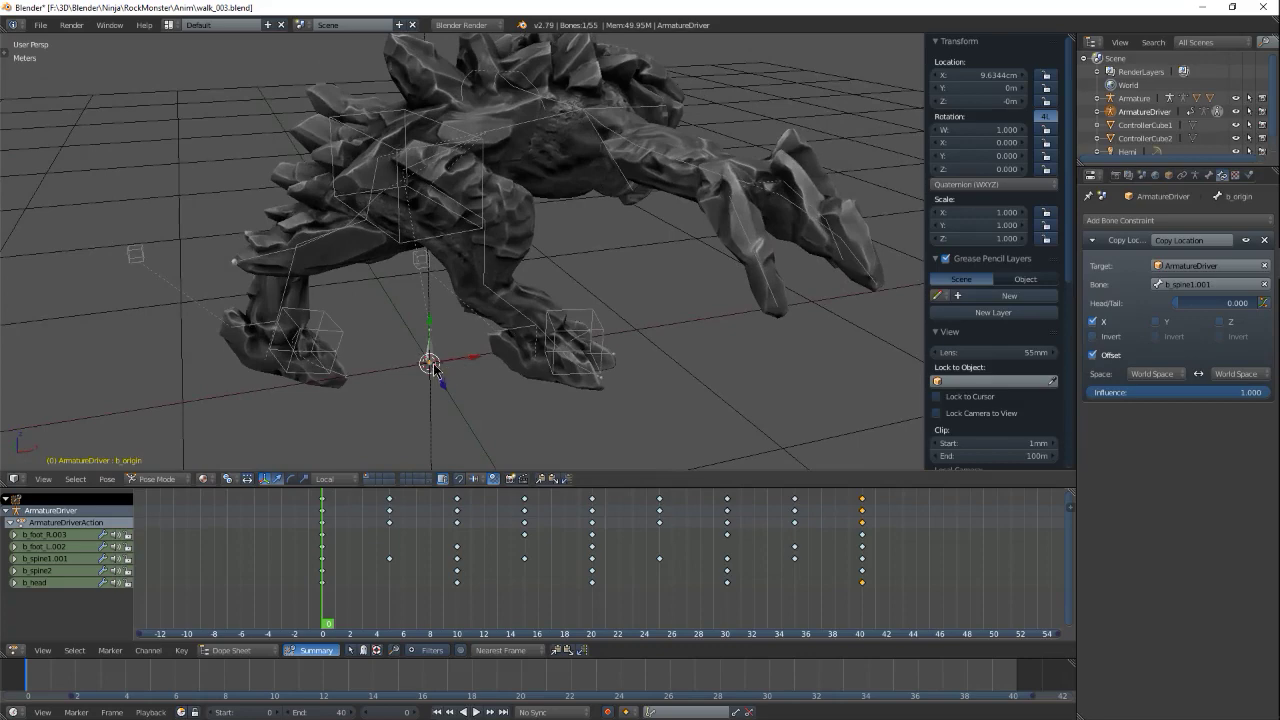
middle_click_drag(432, 368, 448, 284)
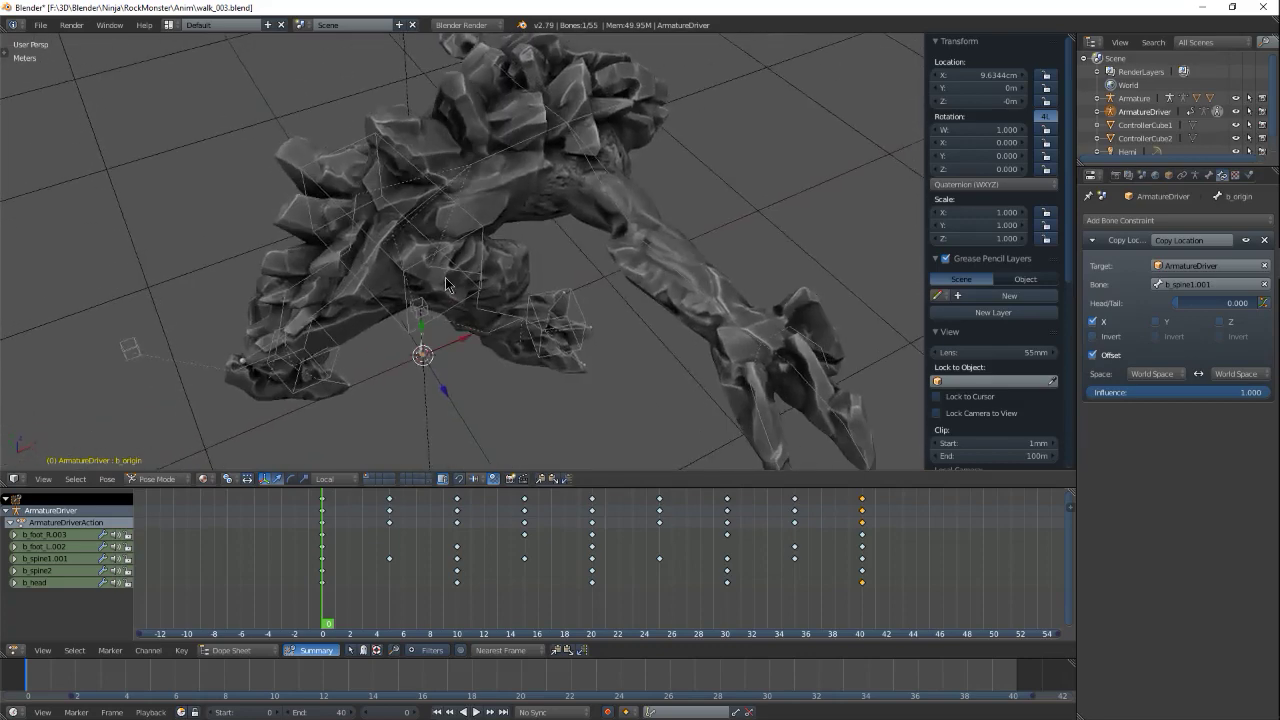
middle_click_drag(400, 236, 400, 212)
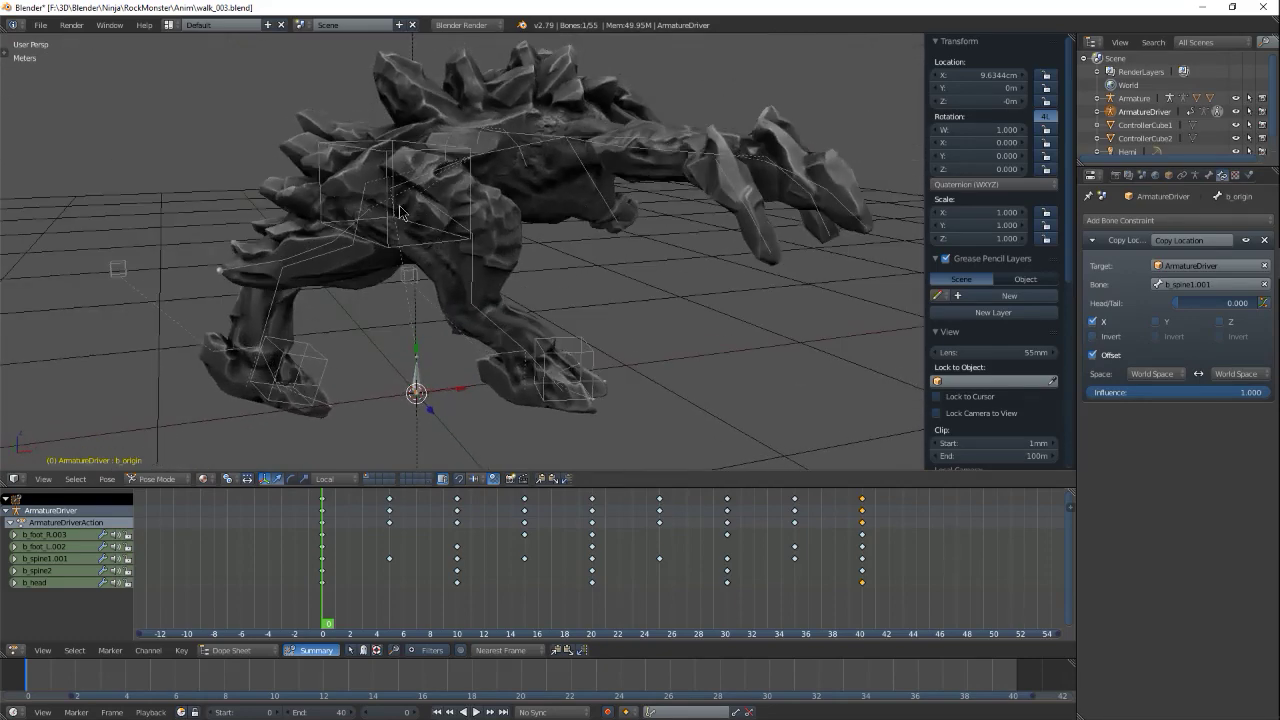
middle_click_drag(478, 352, 380, 322)
Step: Rotate left foot control b_foot_L.002 and orbit around to check the mesh deformation
right_click(338, 363)
middle_click_drag(338, 363, 424, 311)
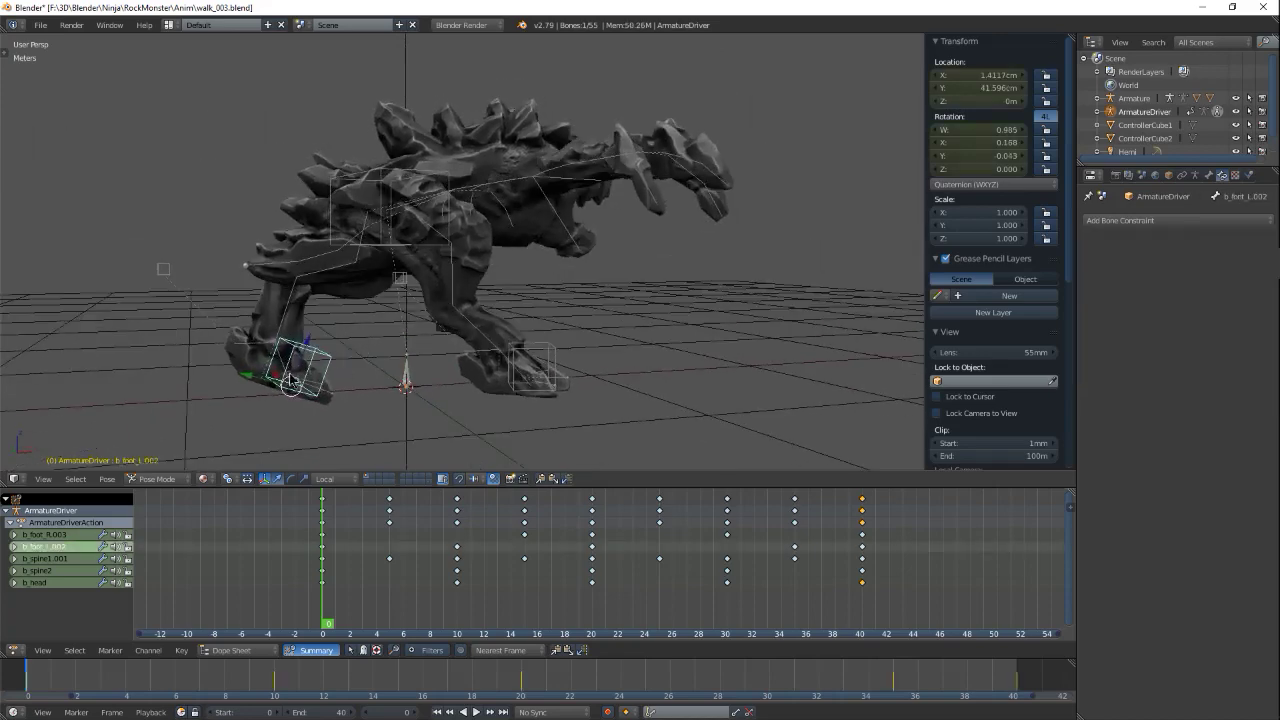
key("r")
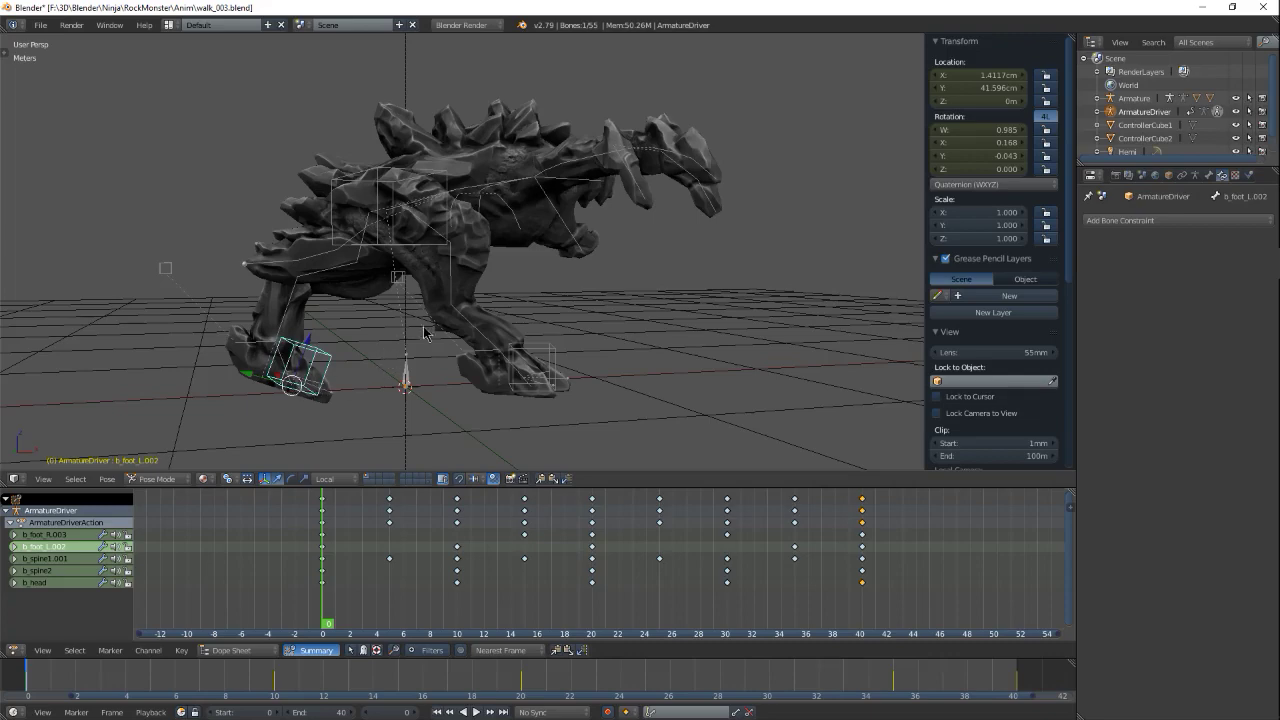
middle_click_drag(422, 305, 460, 300)
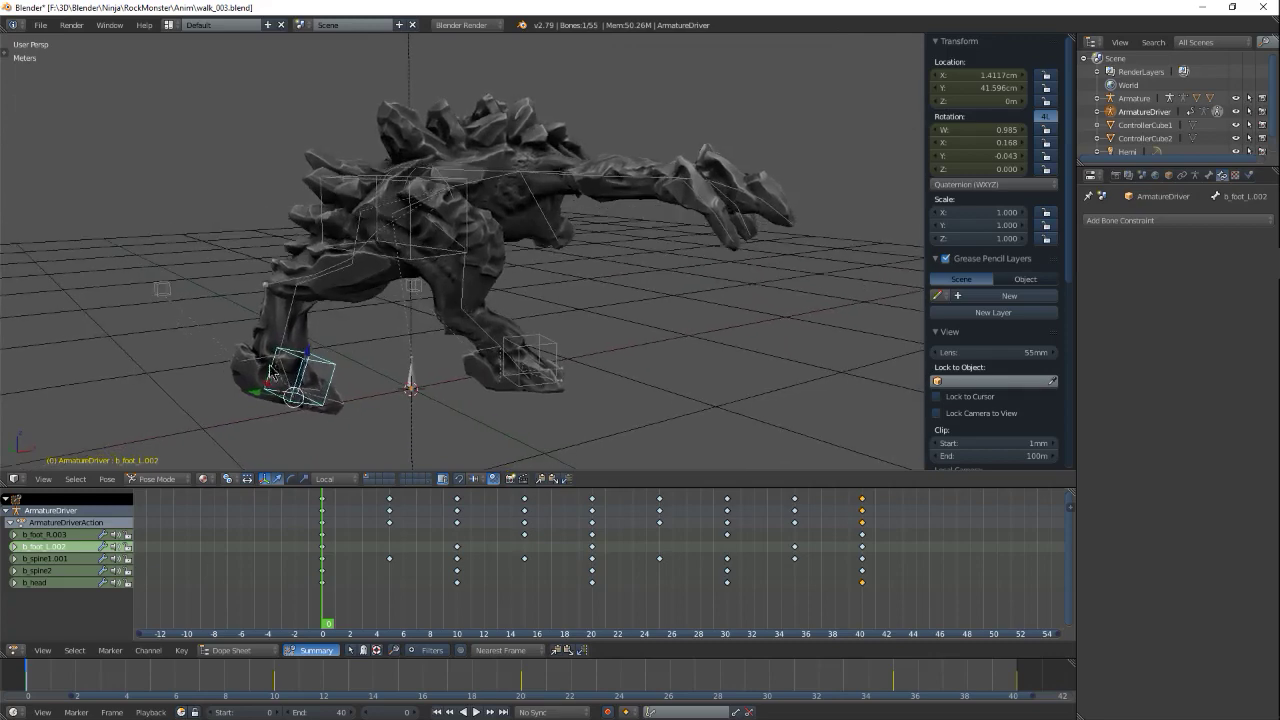
middle_click_drag(283, 378, 383, 347)
key("r")
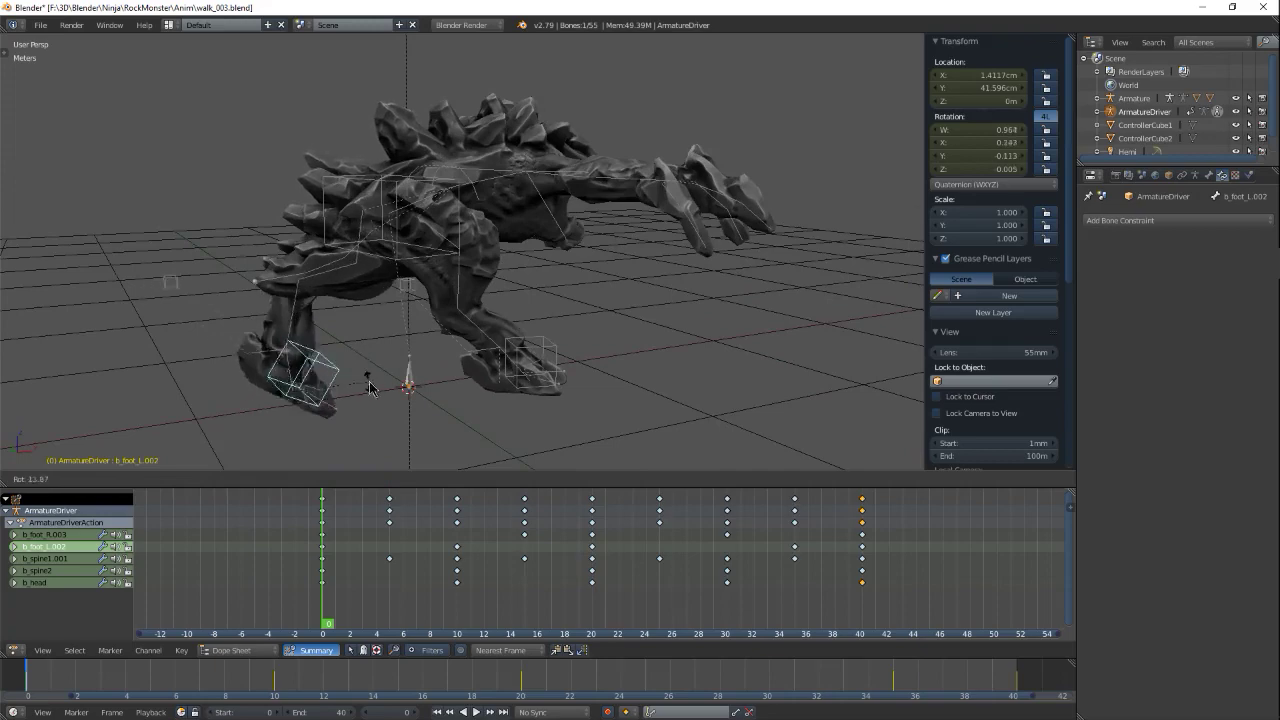
left_click(369, 388)
middle_click_drag(458, 326, 462, 322)
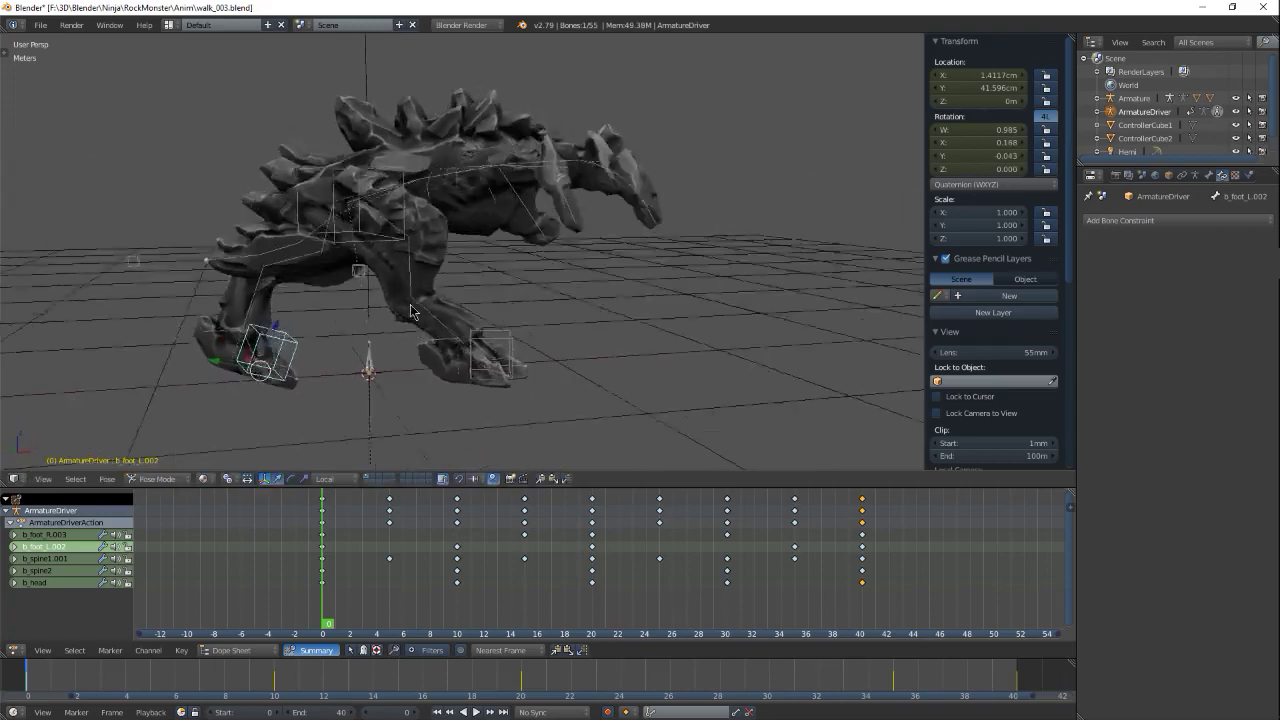
middle_click_drag(410, 312, 466, 290)
middle_click_drag(542, 247, 513, 208)
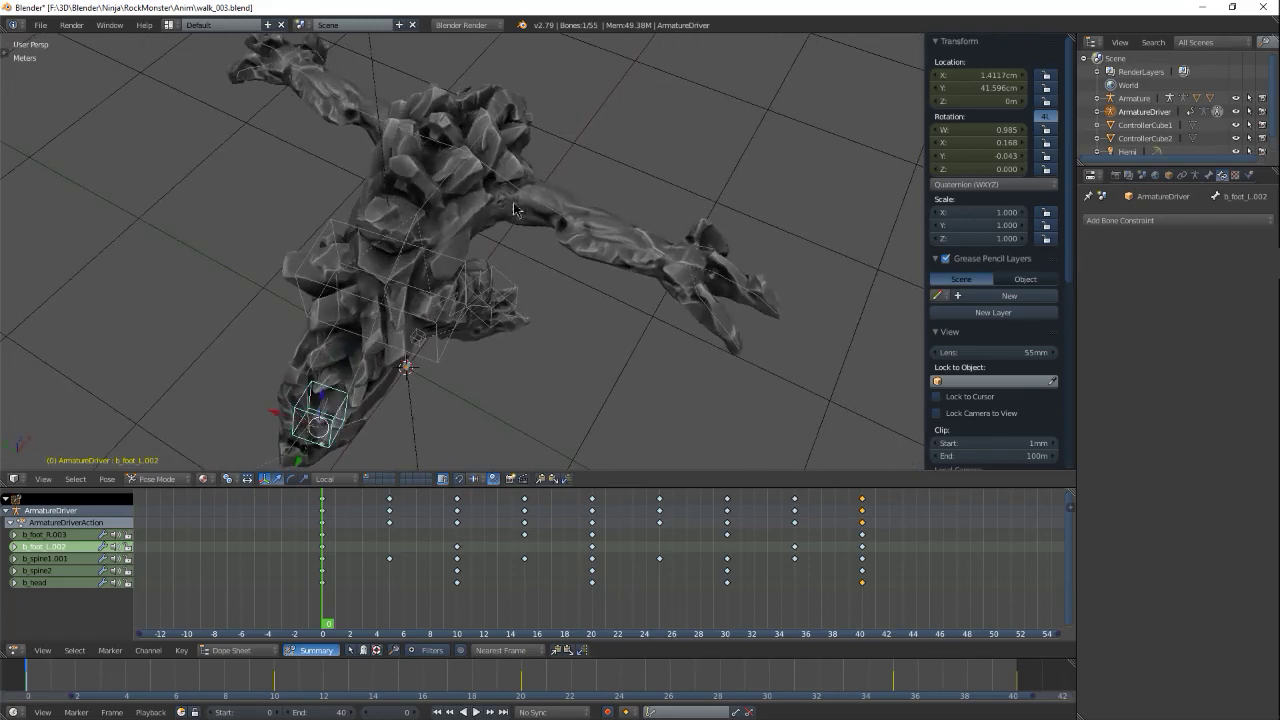
middle_click_drag(551, 294, 545, 275)
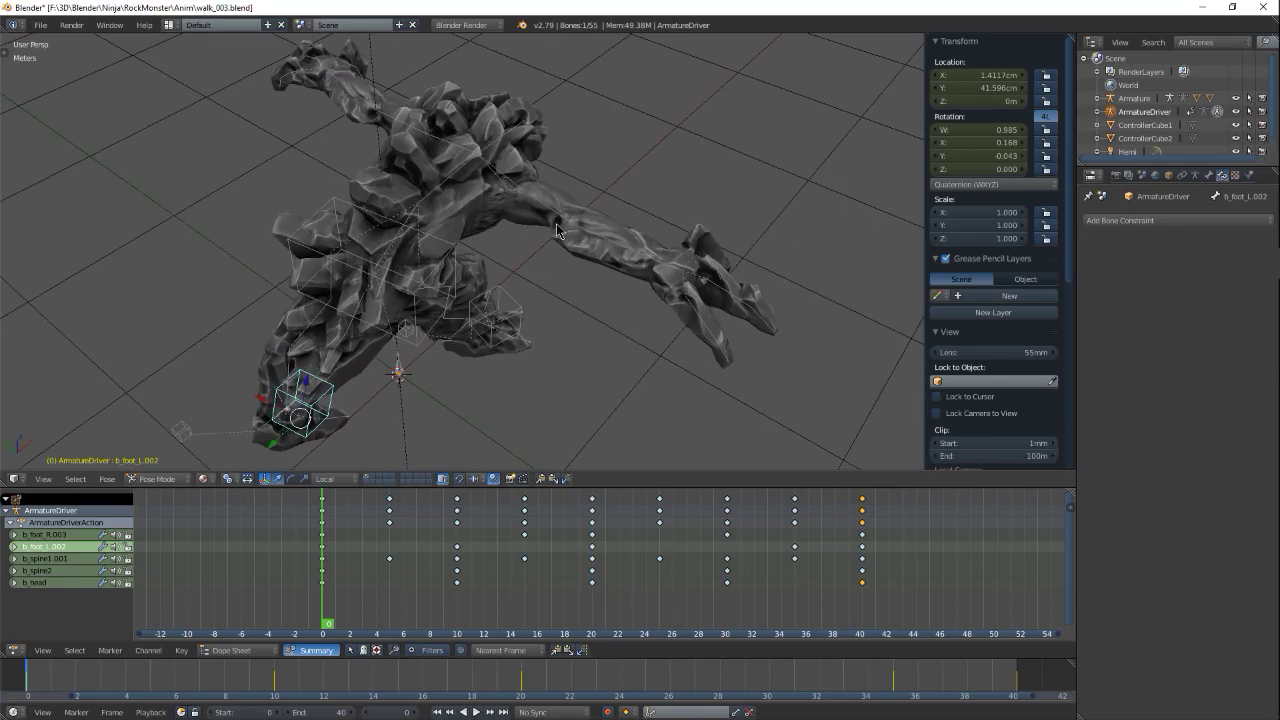
Step: Select b_upperArm_R and play the walk cycle, stopping at frame 21
right_click(540, 238)
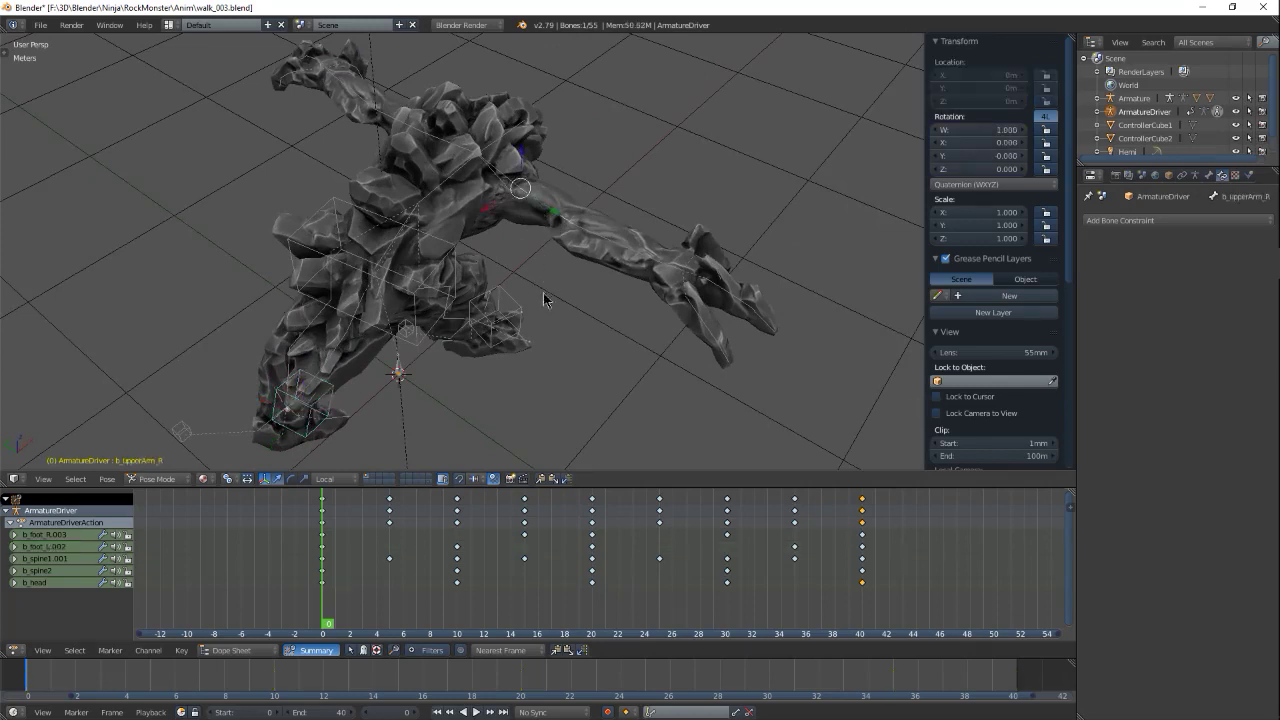
middle_click_drag(543, 292, 520, 269)
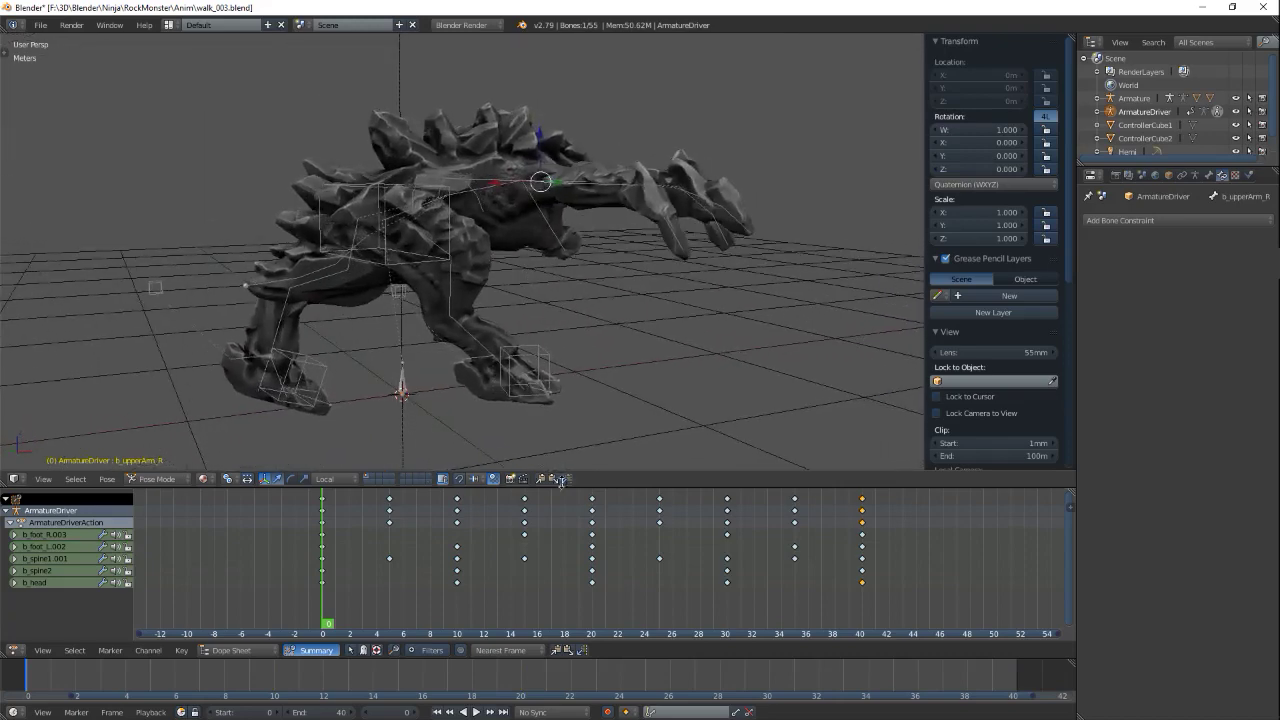
left_click(476, 712)
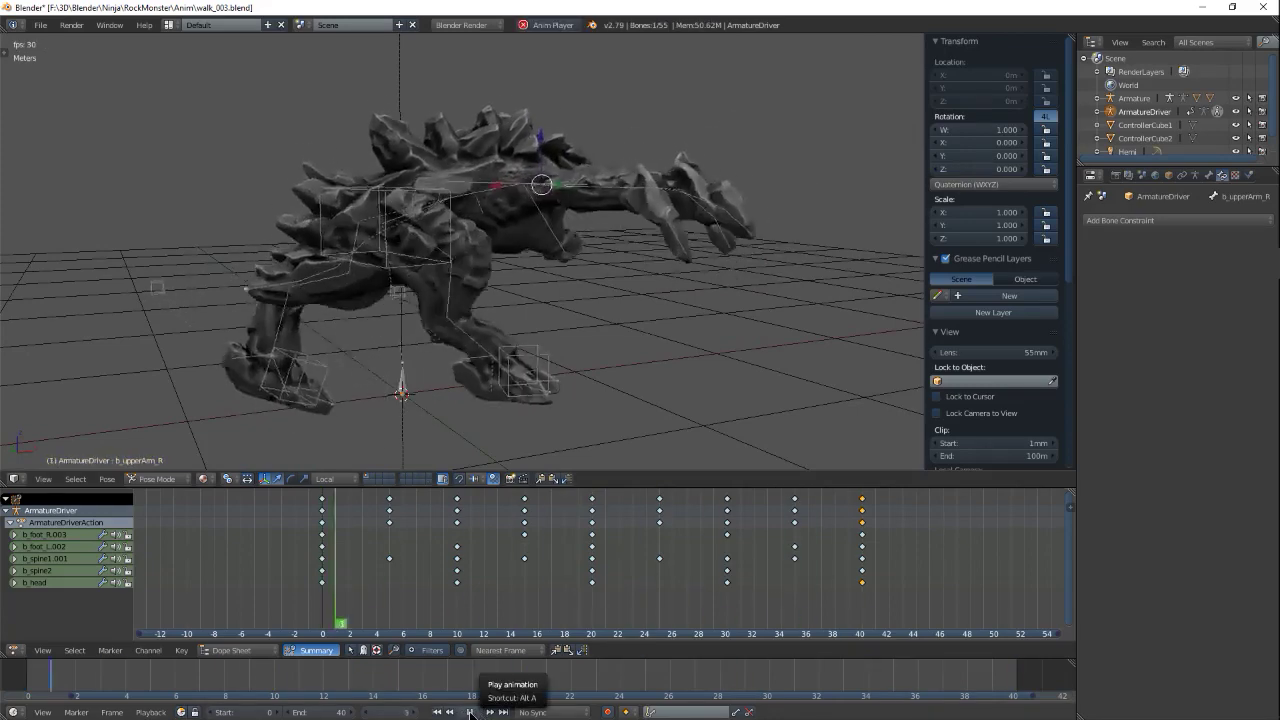
left_click(470, 712)
middle_click_drag(486, 343, 521, 345)
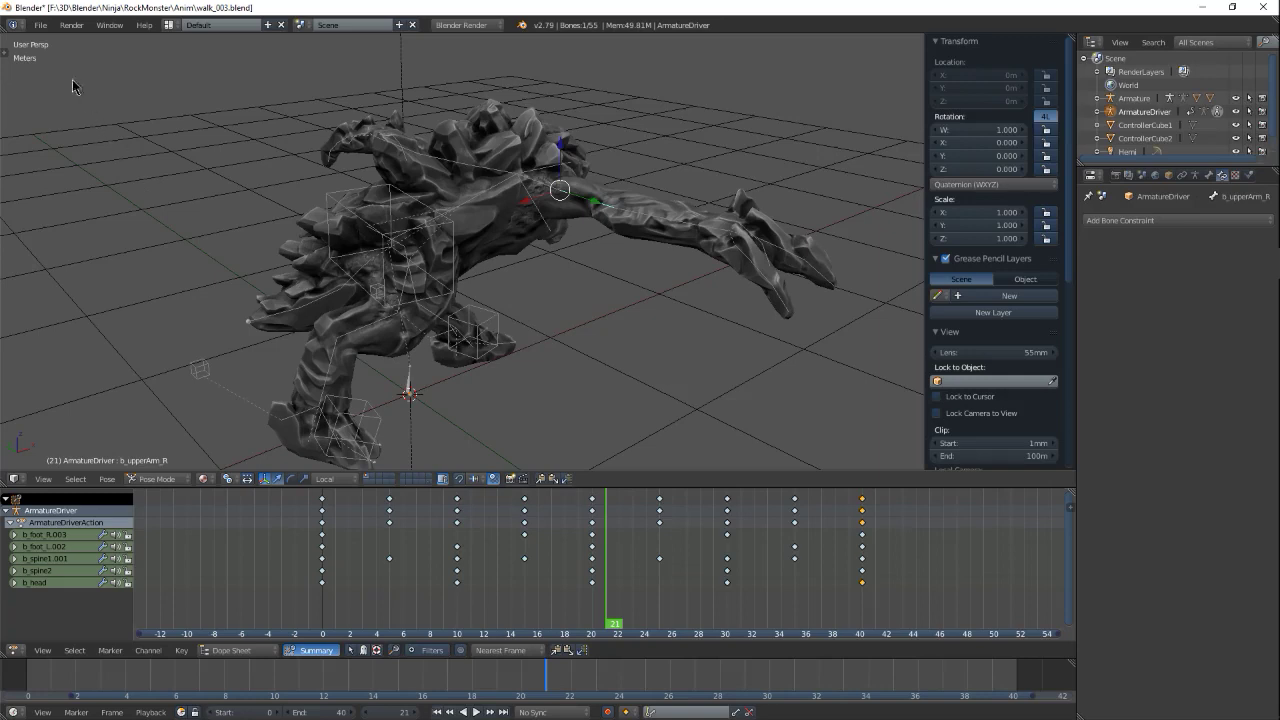
left_click(40, 24)
Step: Start an FBX export with Selected Objects ticked, then cancel to change the selection
mouse_move(80, 291)
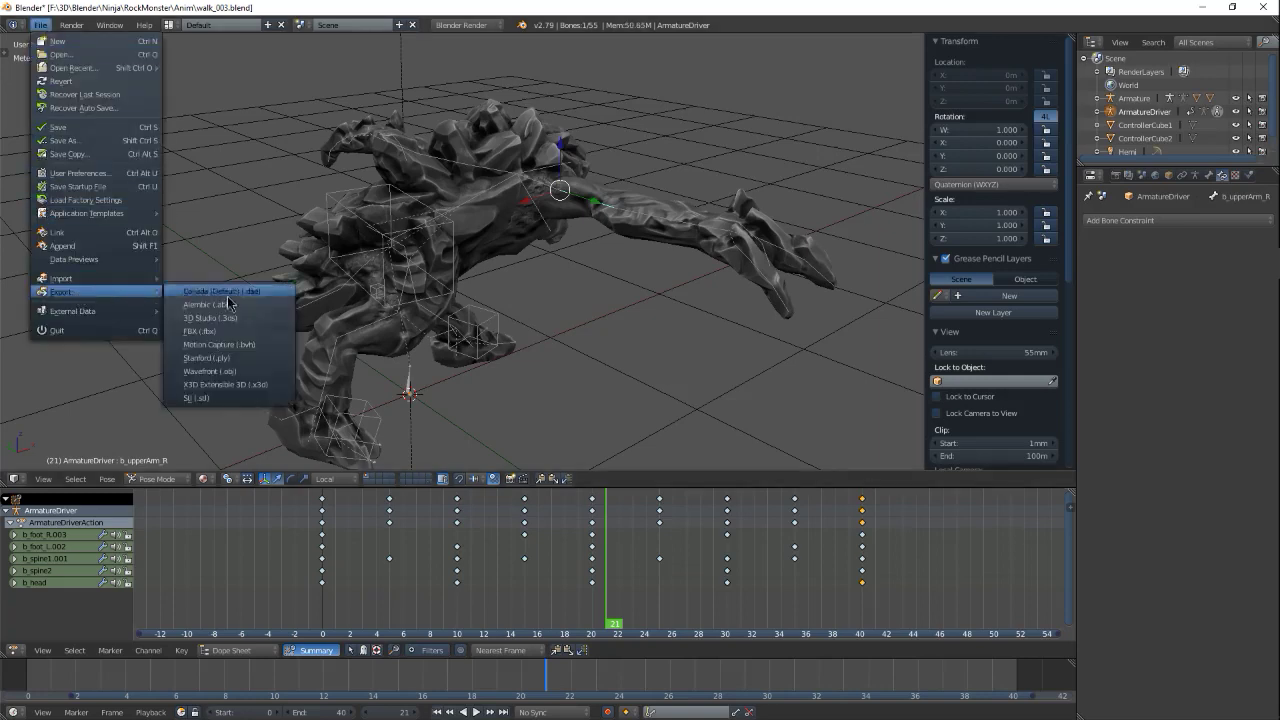
left_click(214, 332)
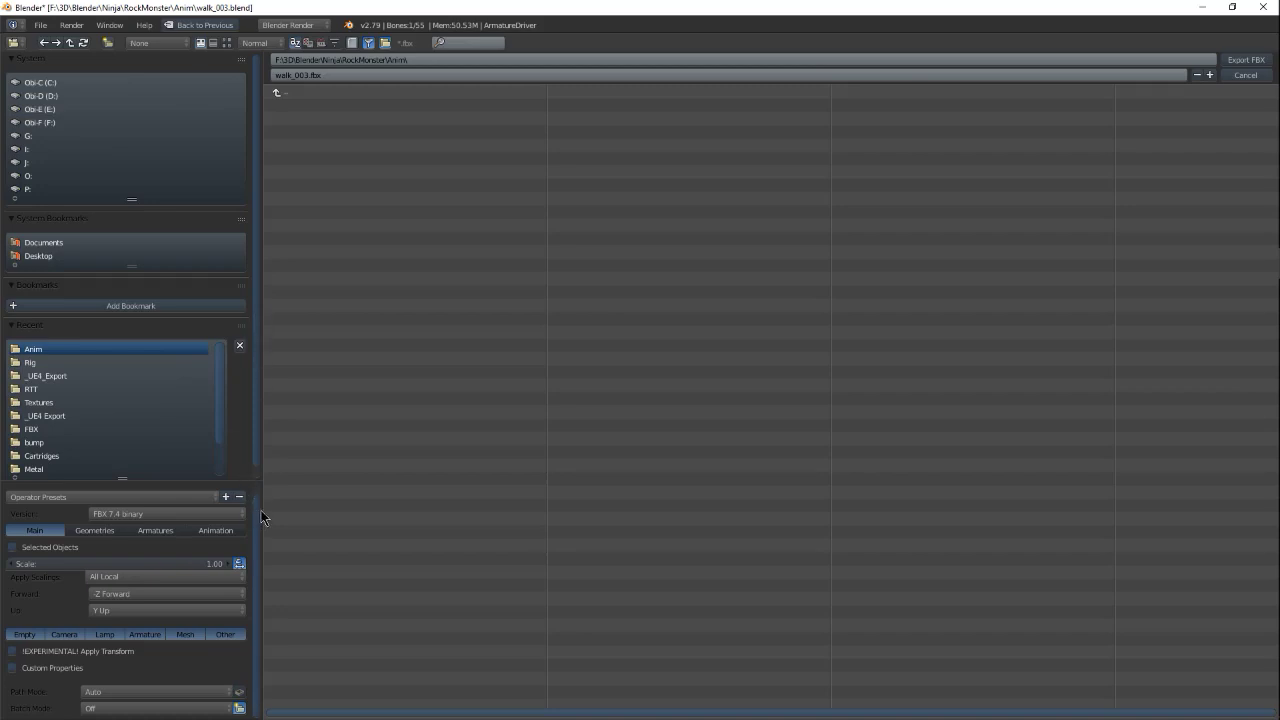
left_click_drag(266, 509, 286, 510)
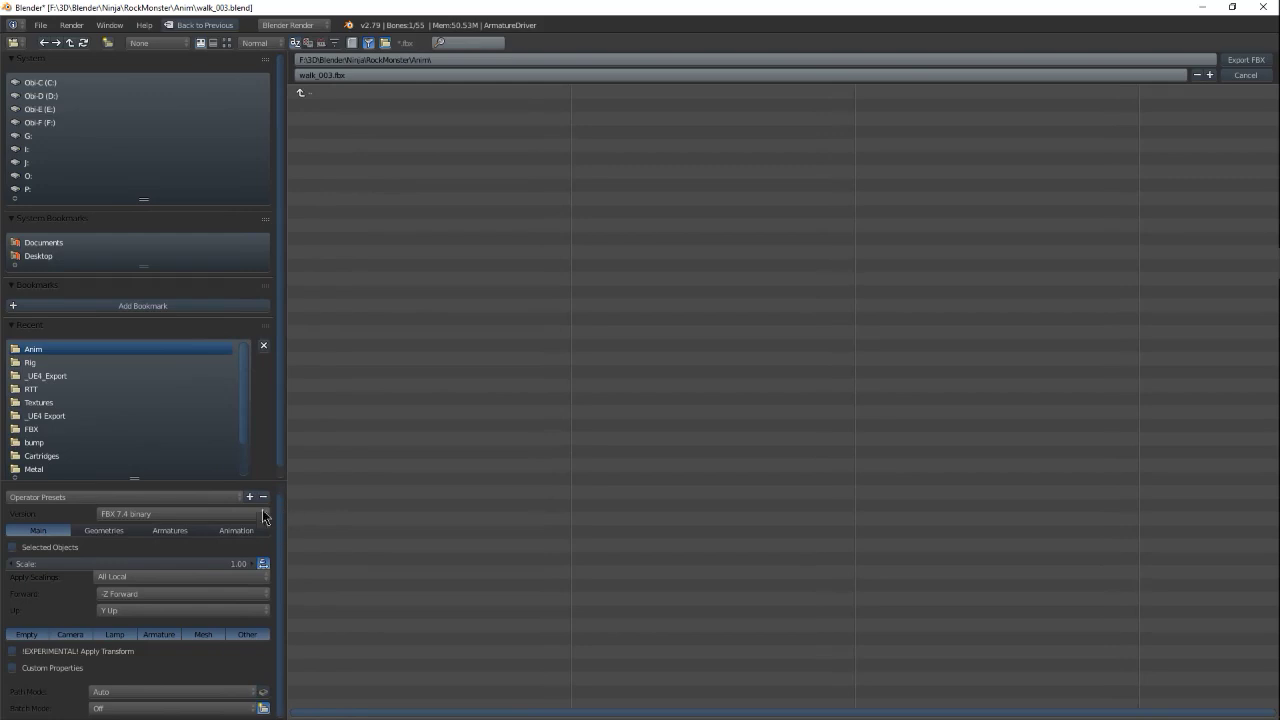
left_click(22, 550)
left_click(1245, 76)
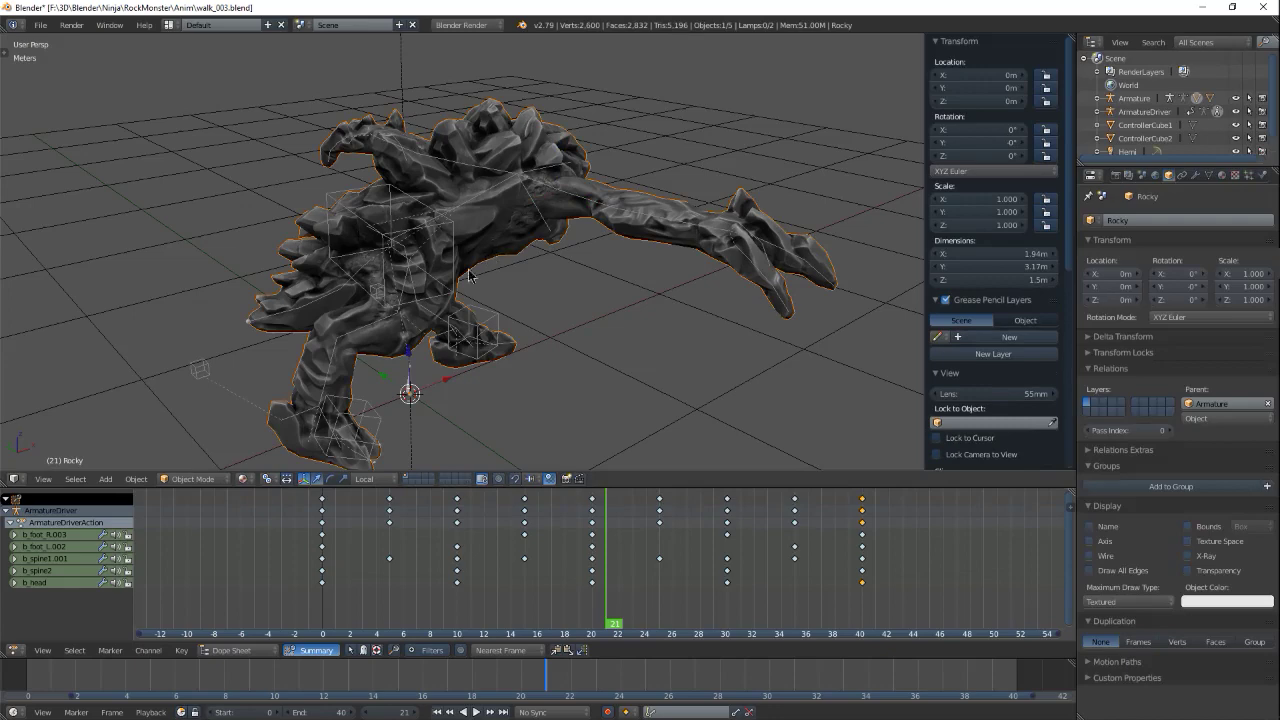
Step: Select the Rocky mesh together with the Armature, showing the mesh in wireframe
right_click(454, 244)
right_click(493, 248)
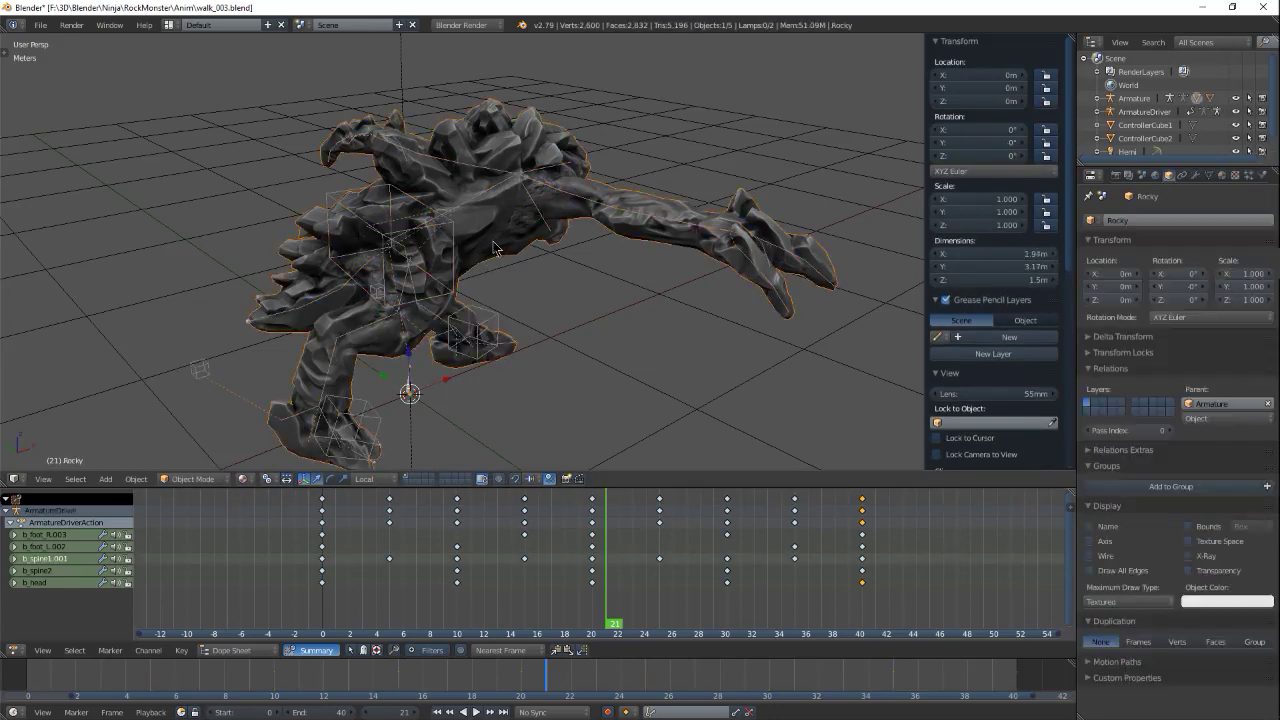
scroll(437, 287, "up", 5)
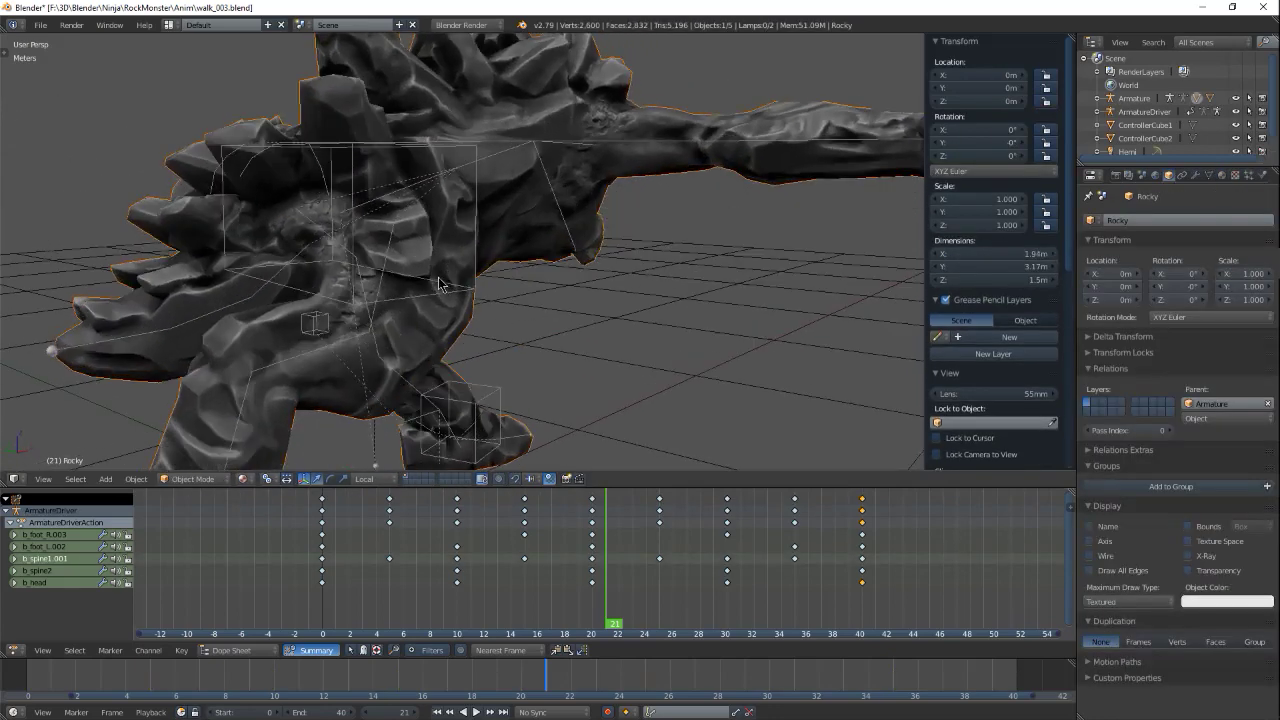
key("z")
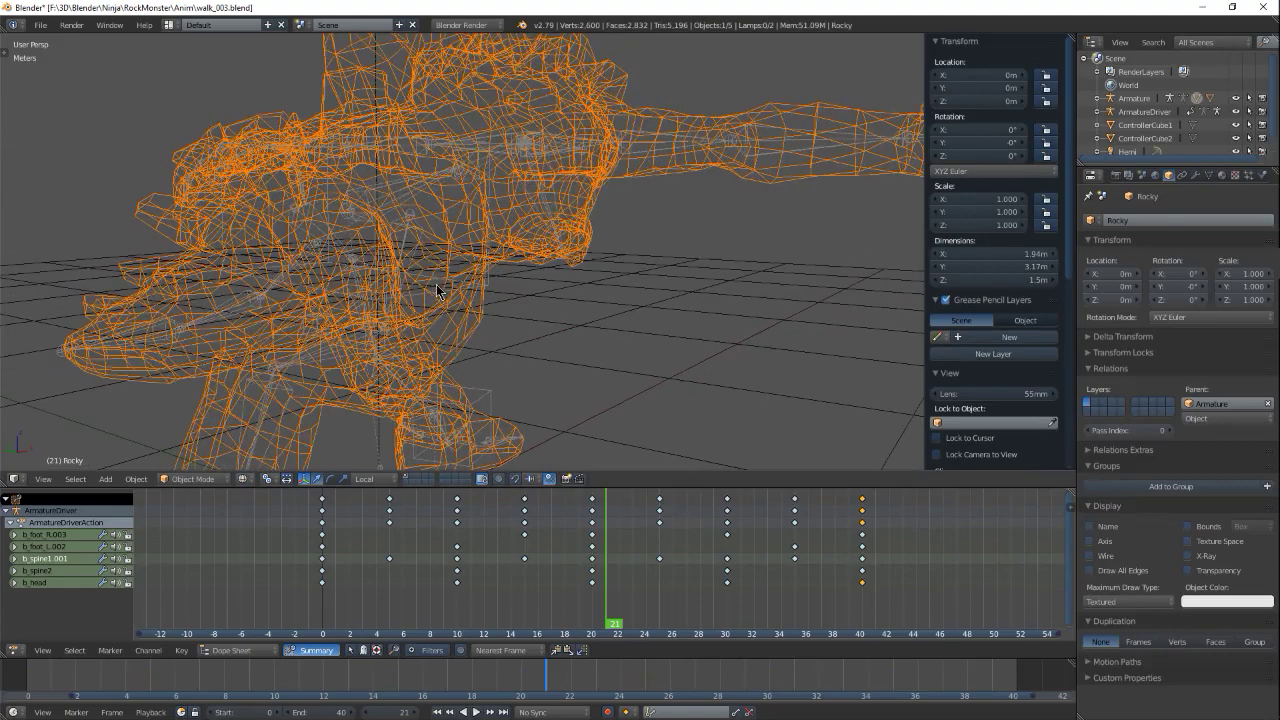
right_click(421, 267)
middle_click_drag(422, 267, 279, 214)
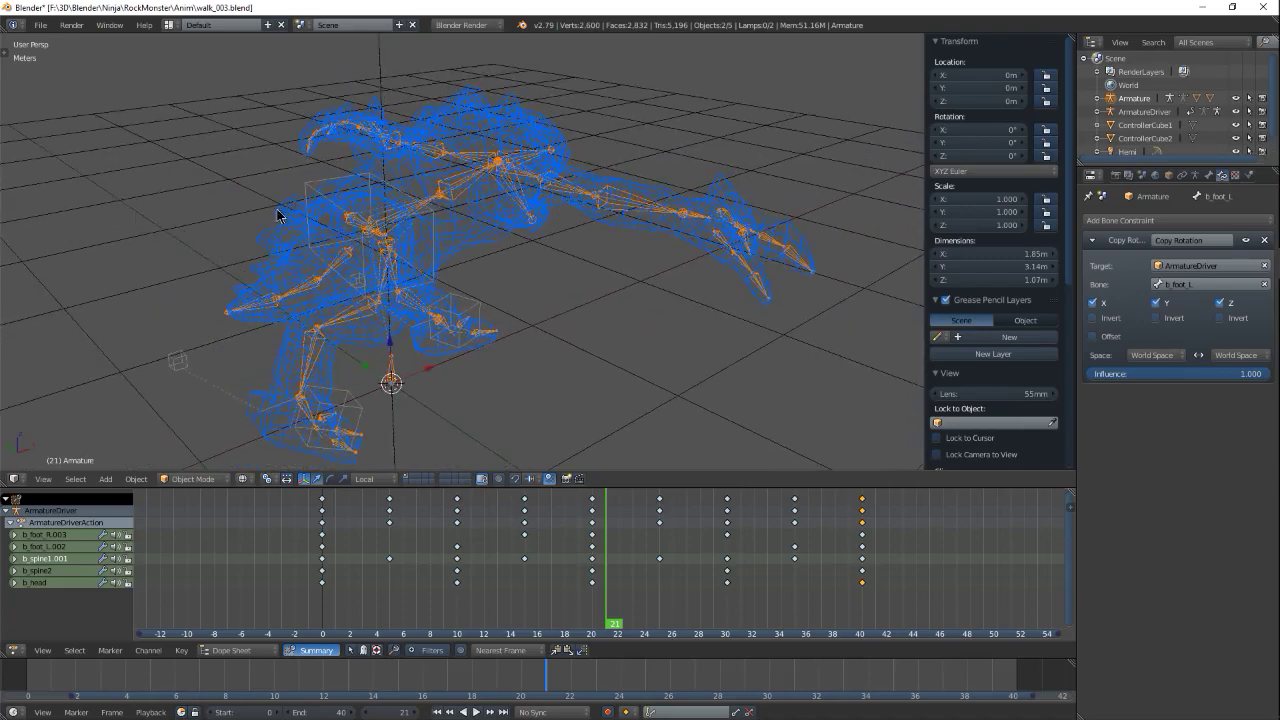
Step: Reopen the FBX export for walk_003.fbx in the Anim folder and resize the side panels
left_click(39, 28)
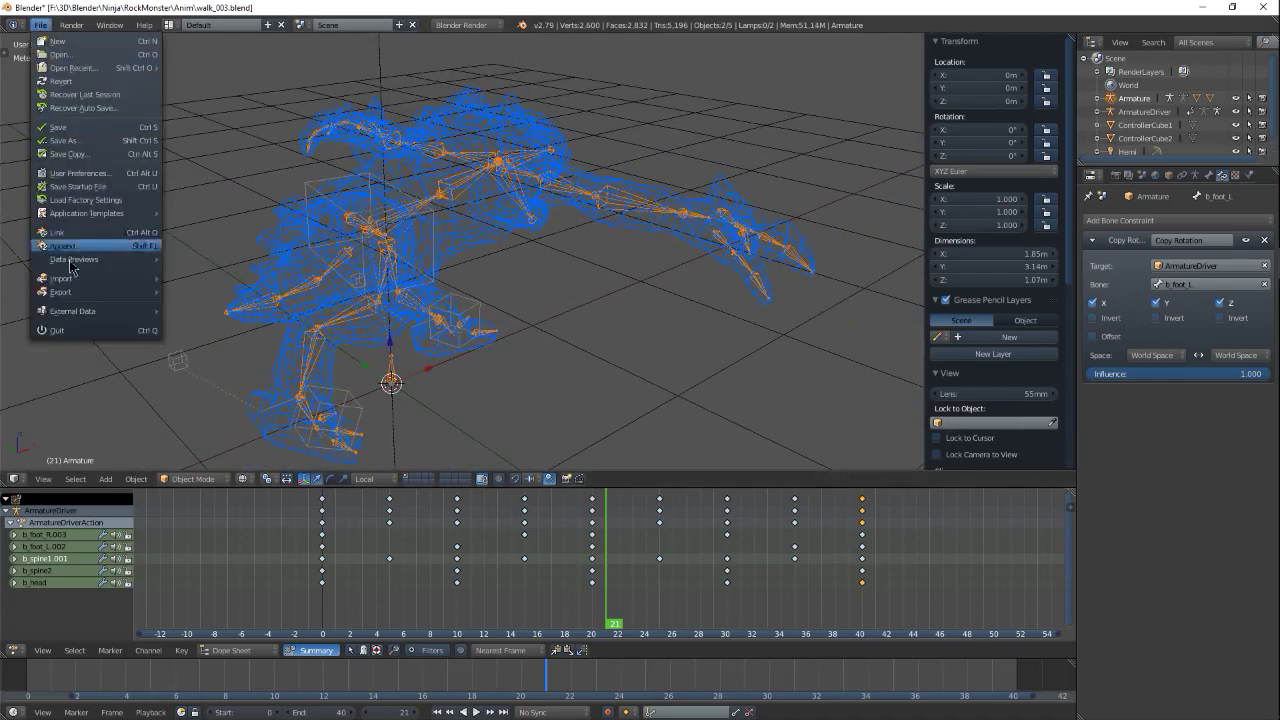
mouse_move(82, 291)
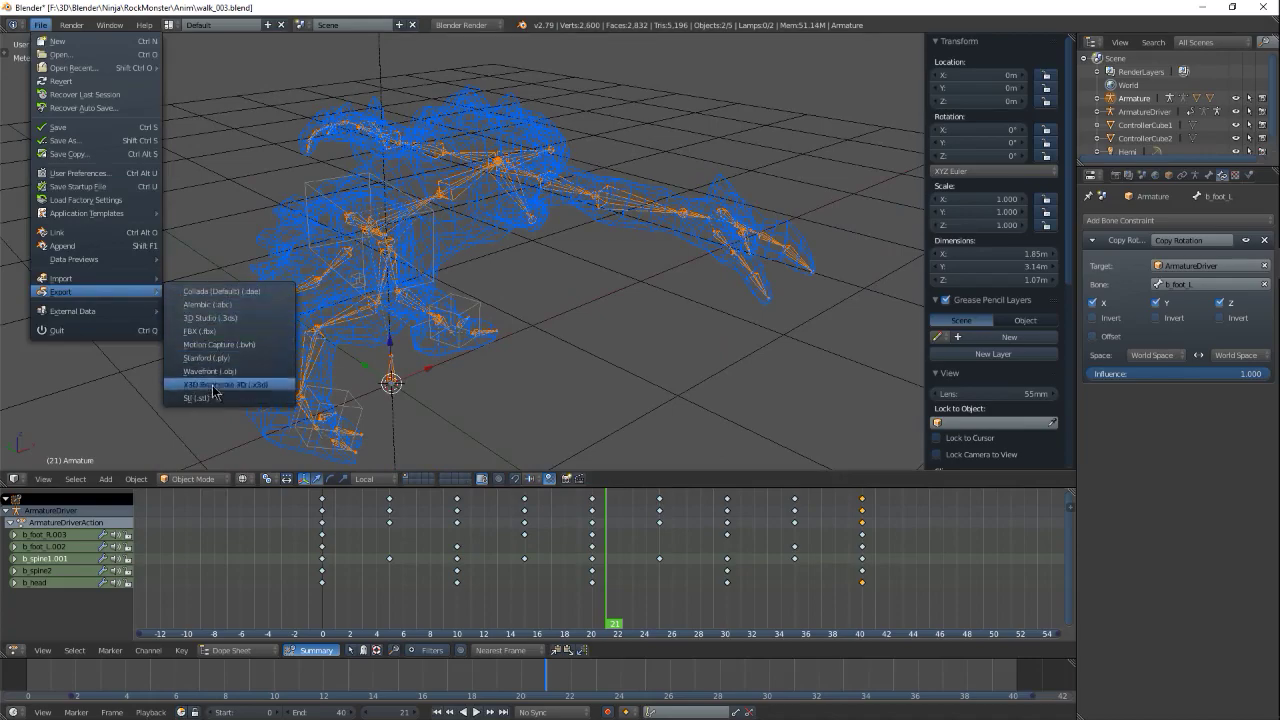
left_click(200, 331)
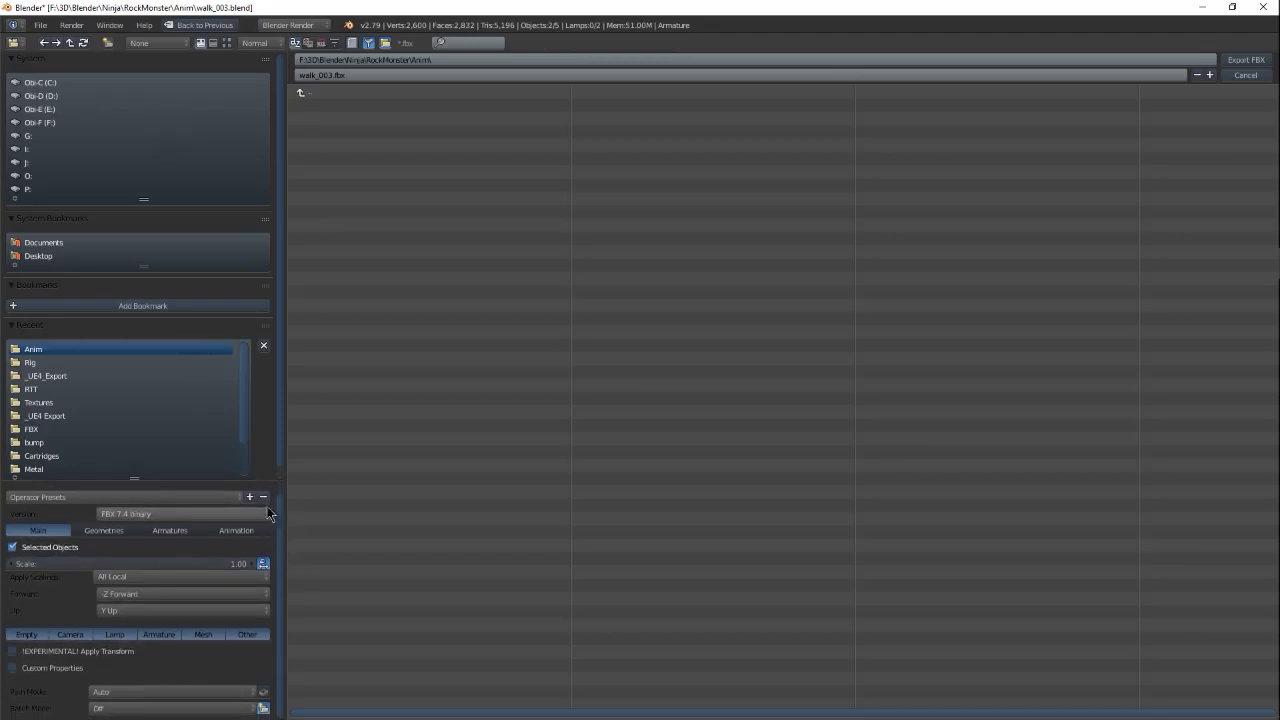
left_click_drag(148, 480, 136, 427)
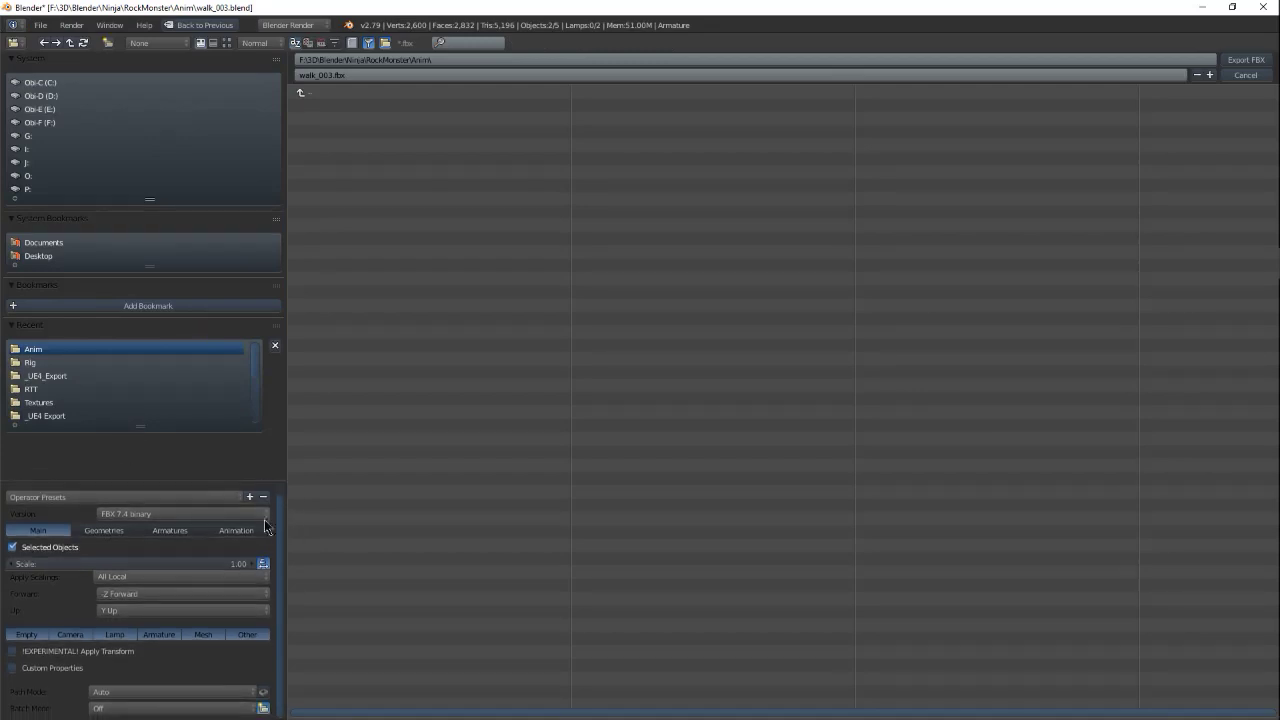
left_click_drag(165, 480, 164, 452)
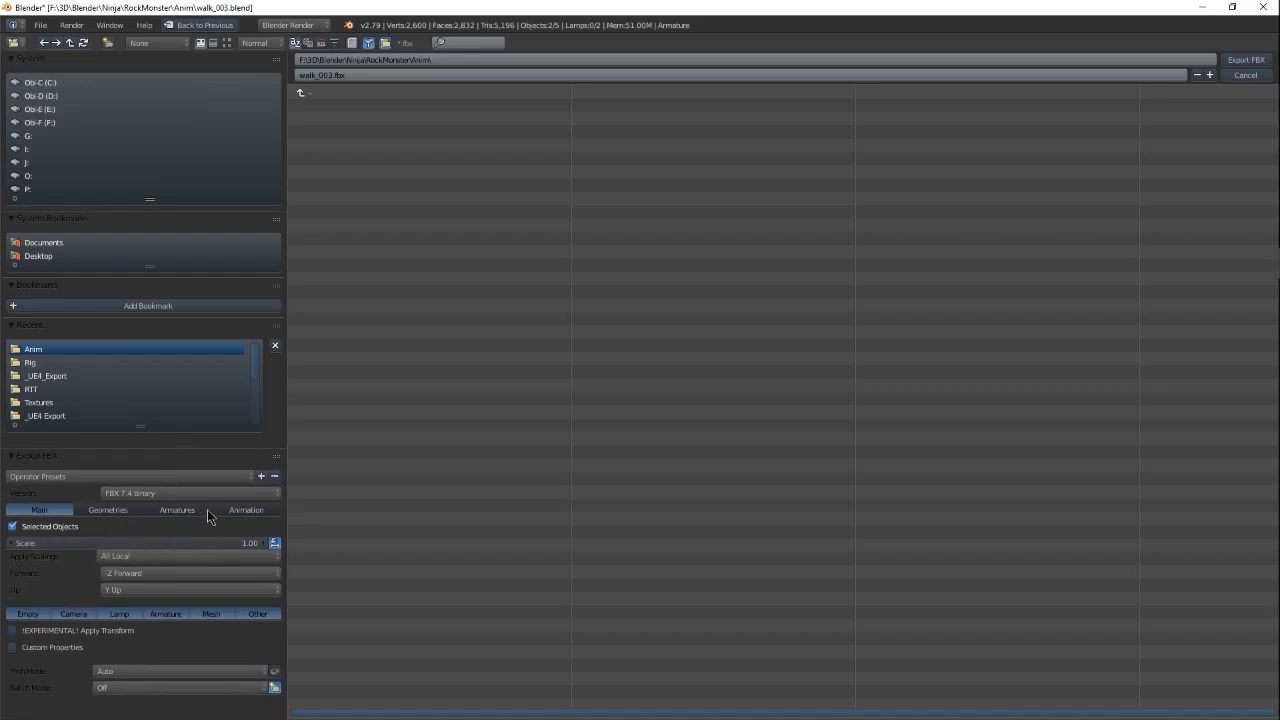
Step: Turn off leaf bones in the FBX Armature options, then cancel the export
left_click(180, 510)
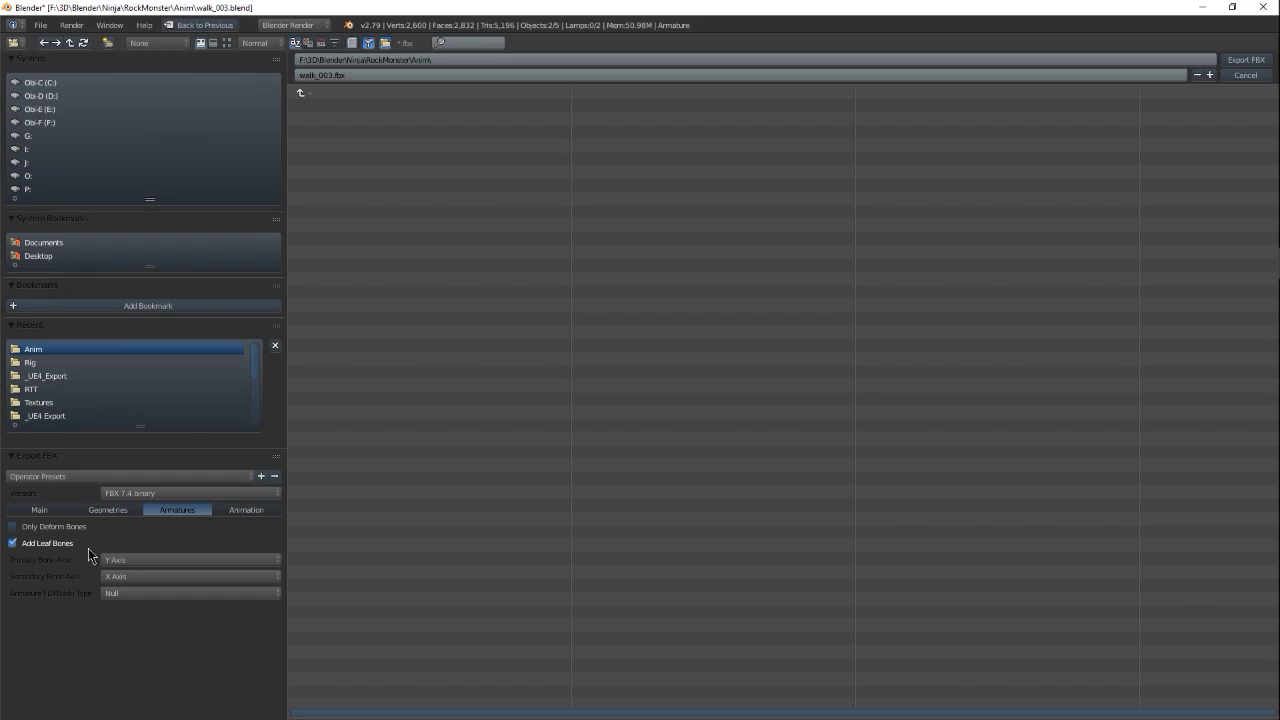
left_click(22, 546)
left_click(1246, 77)
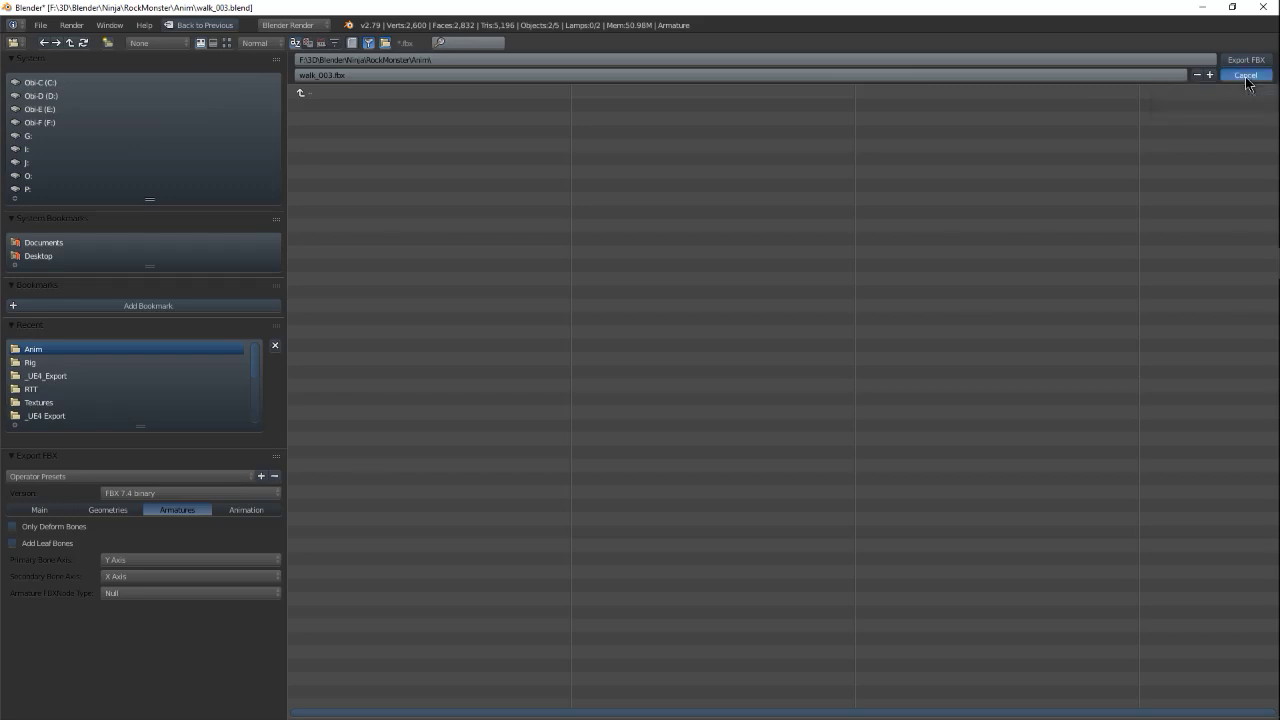
Step: Select only the armature, dropping the Rocky mesh from the selection
mouse_move(468, 296)
middle_mouse_down()
mouse_move(457, 277)
mouse_move(480, 286)
middle_mouse_up()
middle_click_drag(457, 223, 440, 275)
right_click(466, 205)
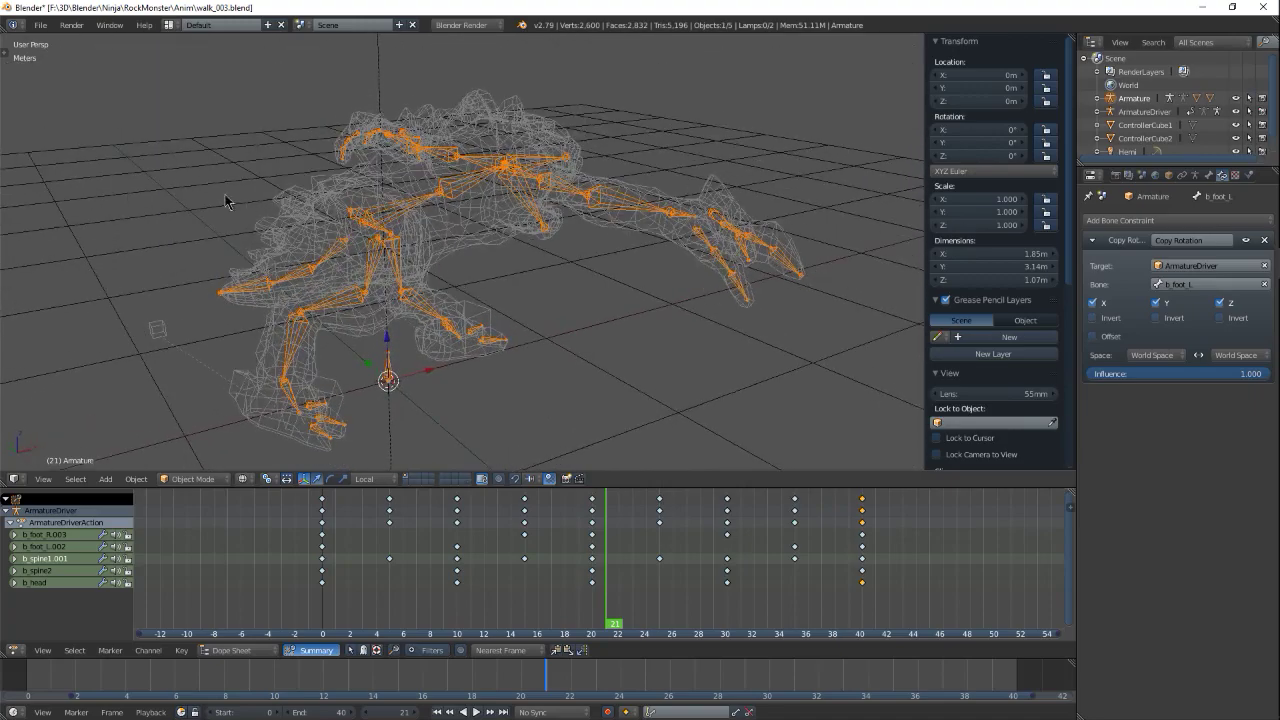
Step: Open FBX export for the armature alone with Selected Objects ticked, showing Armature and Animation options
left_click(40, 24)
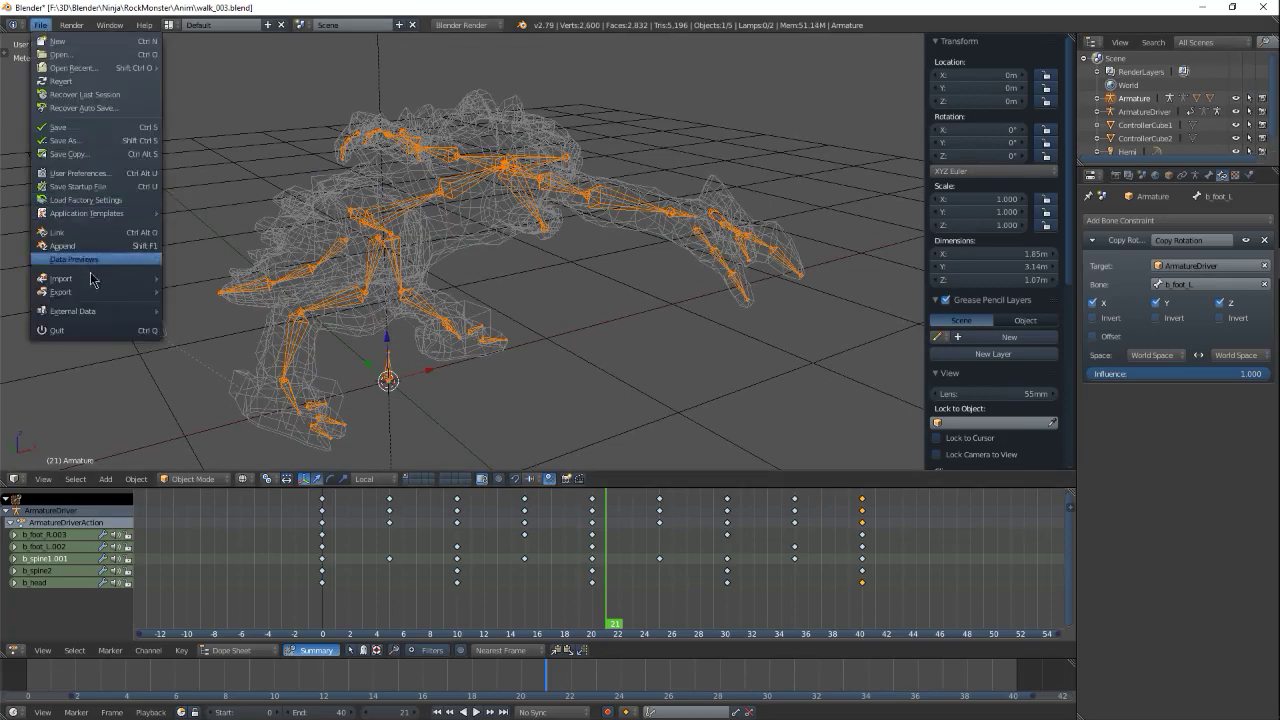
mouse_move(95, 292)
left_click(224, 334)
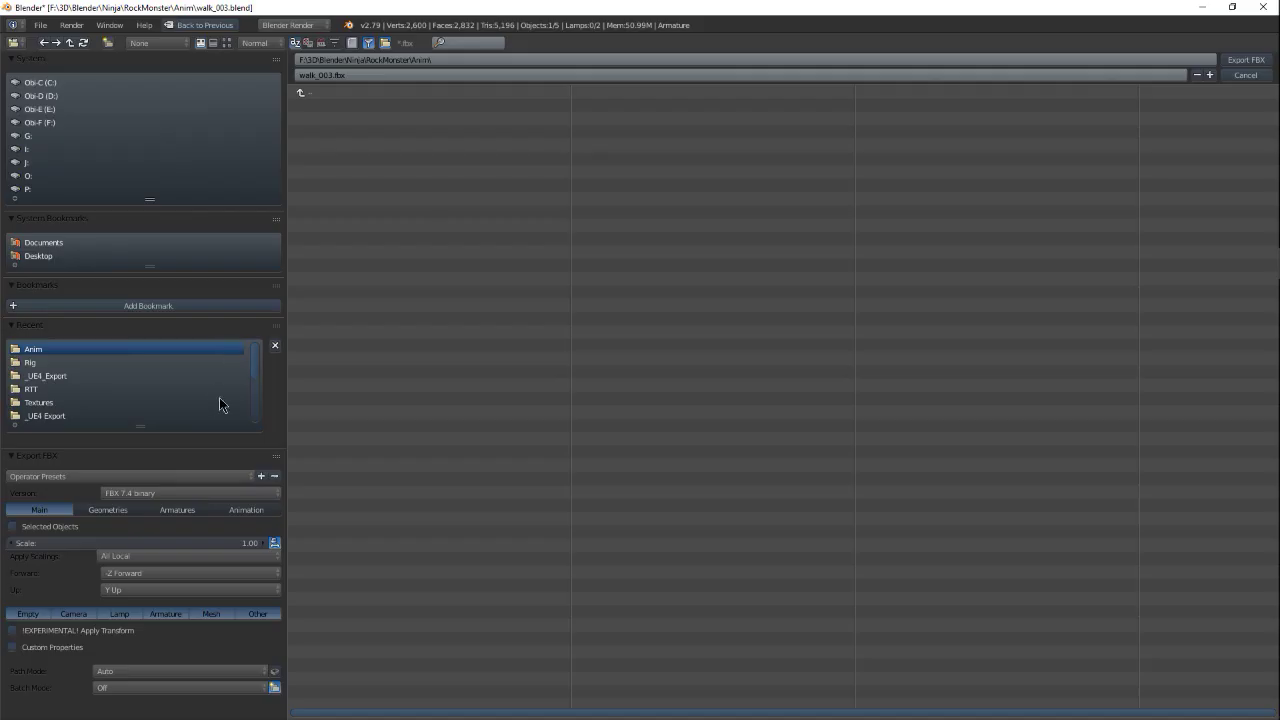
left_click(12, 527)
left_click(167, 511)
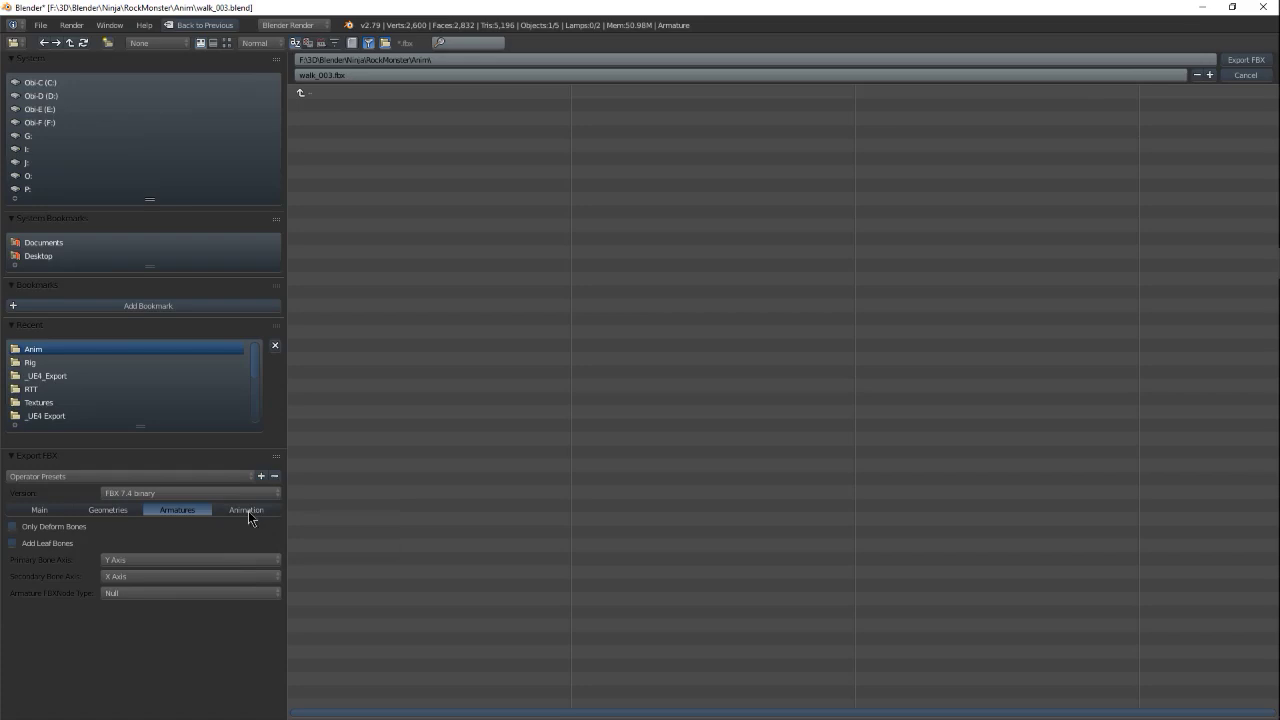
left_click(248, 511)
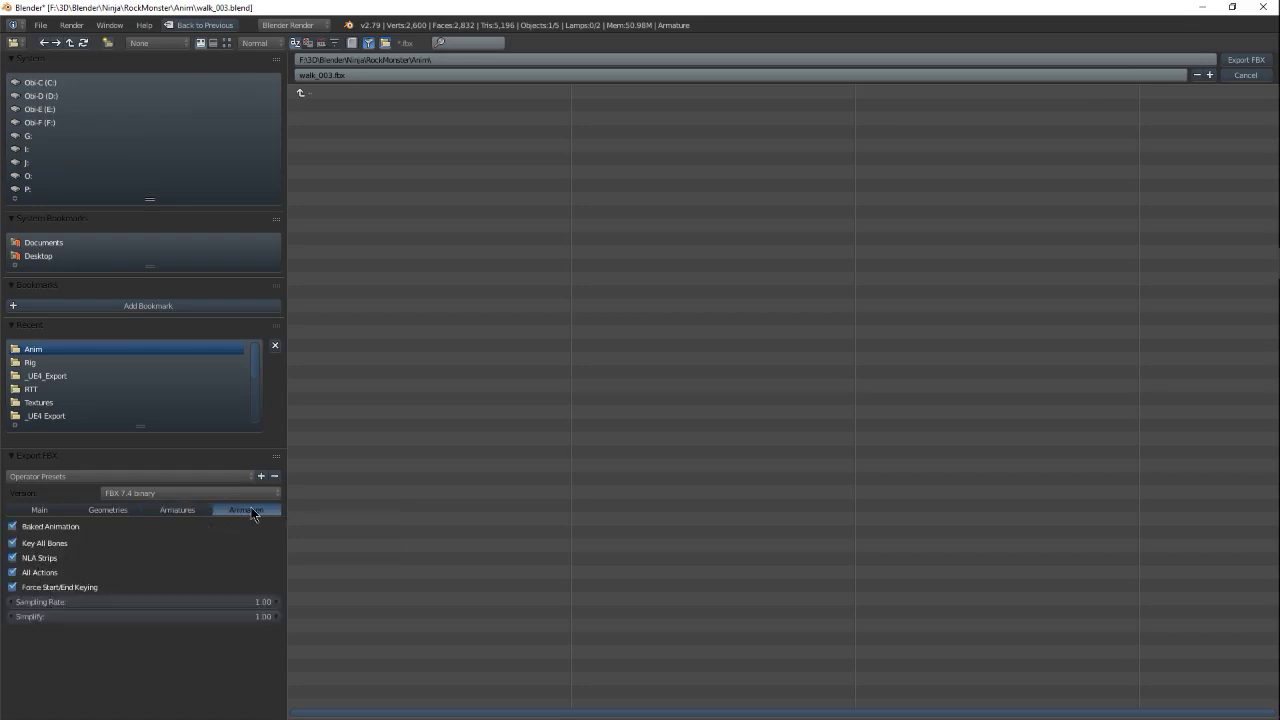
Step: Turn off NLA Strips and All Actions, keeping Baked Animation and Key All Bones on
left_click(13, 558)
left_click(13, 572)
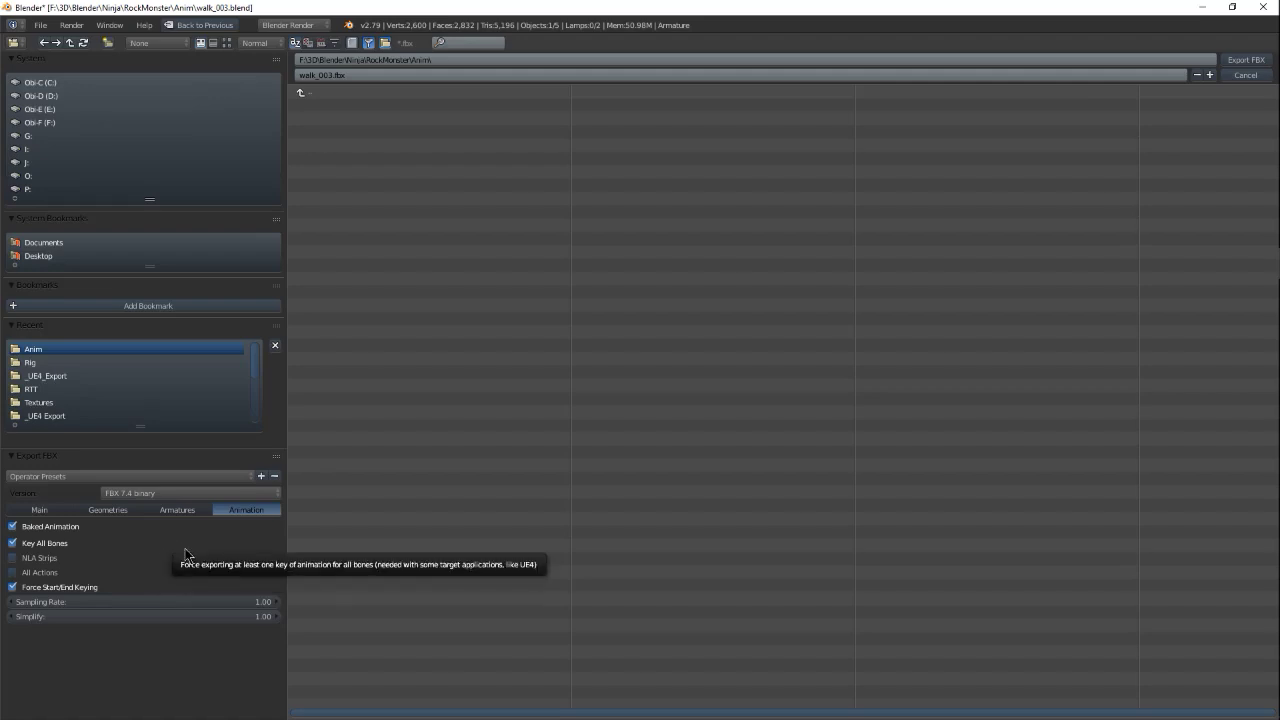
left_click(13, 572)
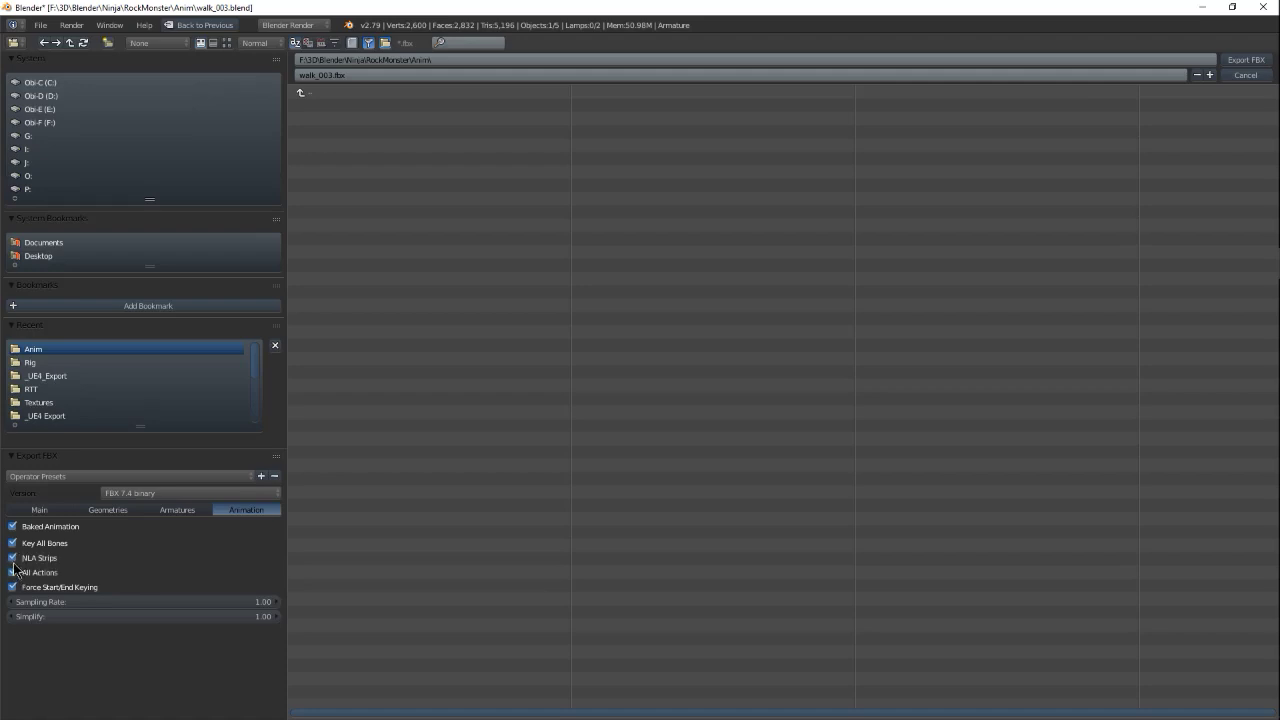
left_click(13, 558)
left_click(13, 572)
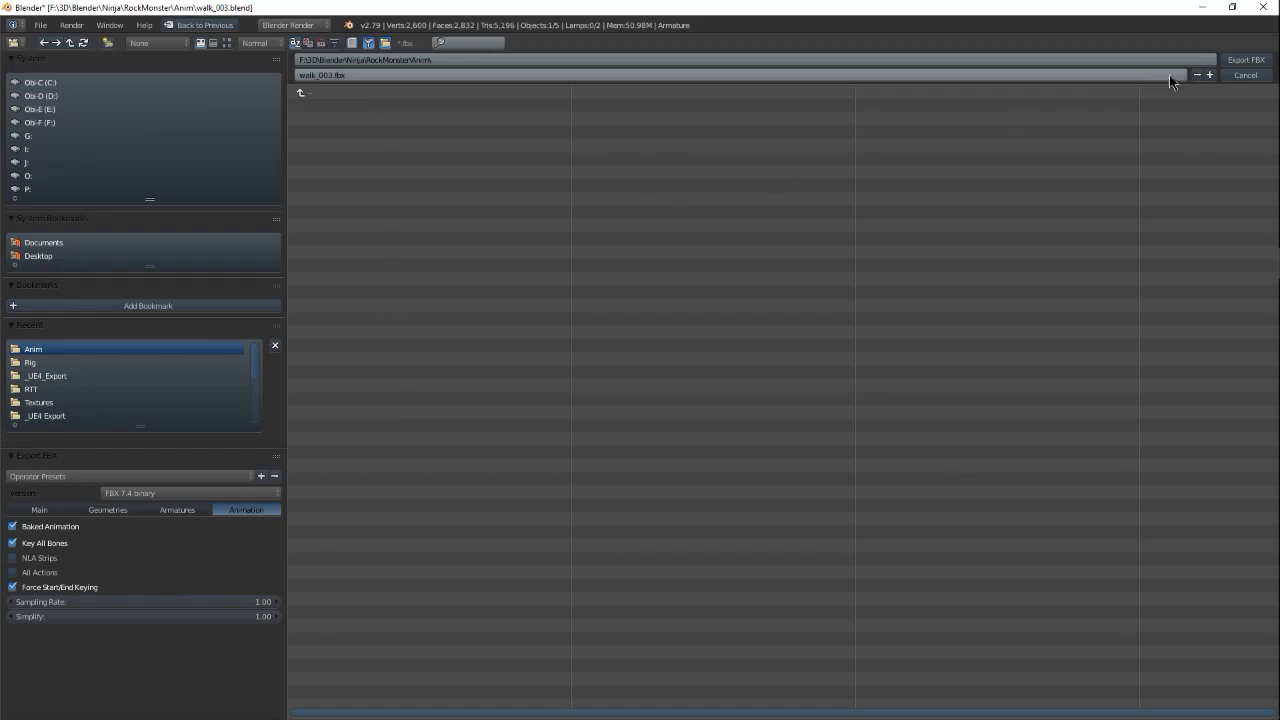
Step: Cancel the FBX export and orbit around the wireframe rock monster and its rig
left_click(1245, 78)
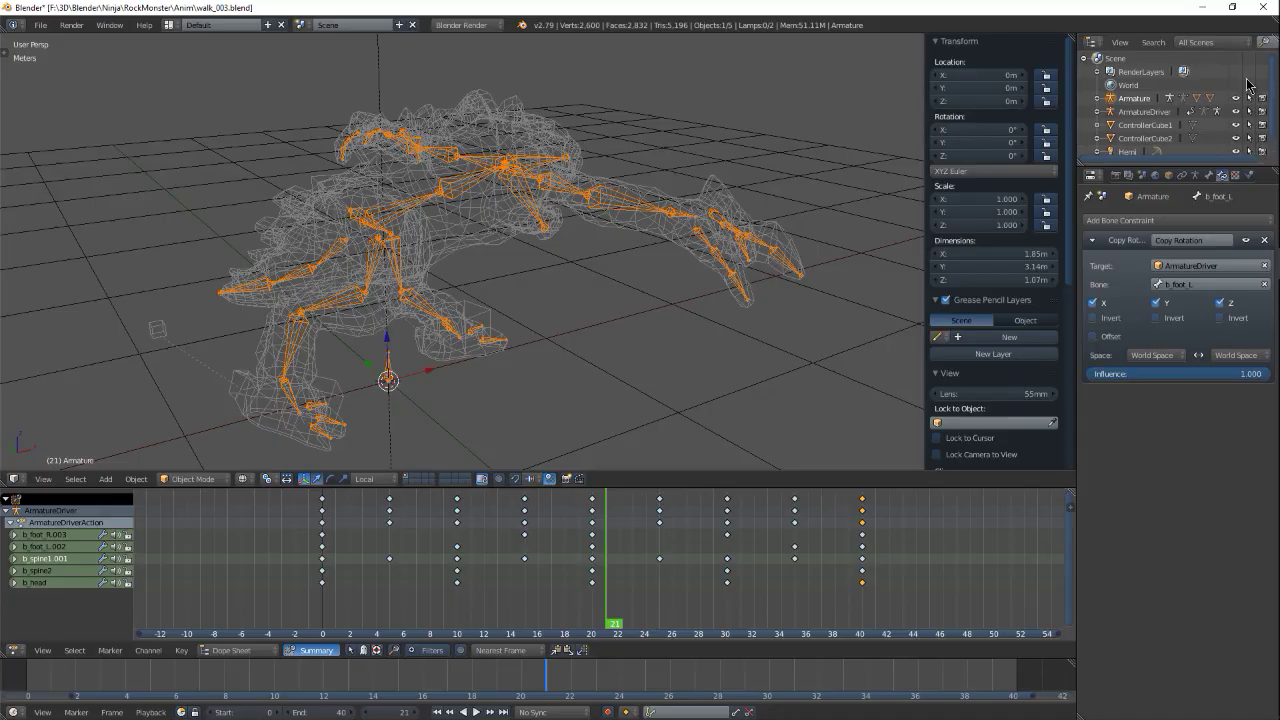
mouse_move(486, 326)
middle_mouse_down()
mouse_move(437, 331)
mouse_move(451, 306)
mouse_move(486, 302)
middle_mouse_up()
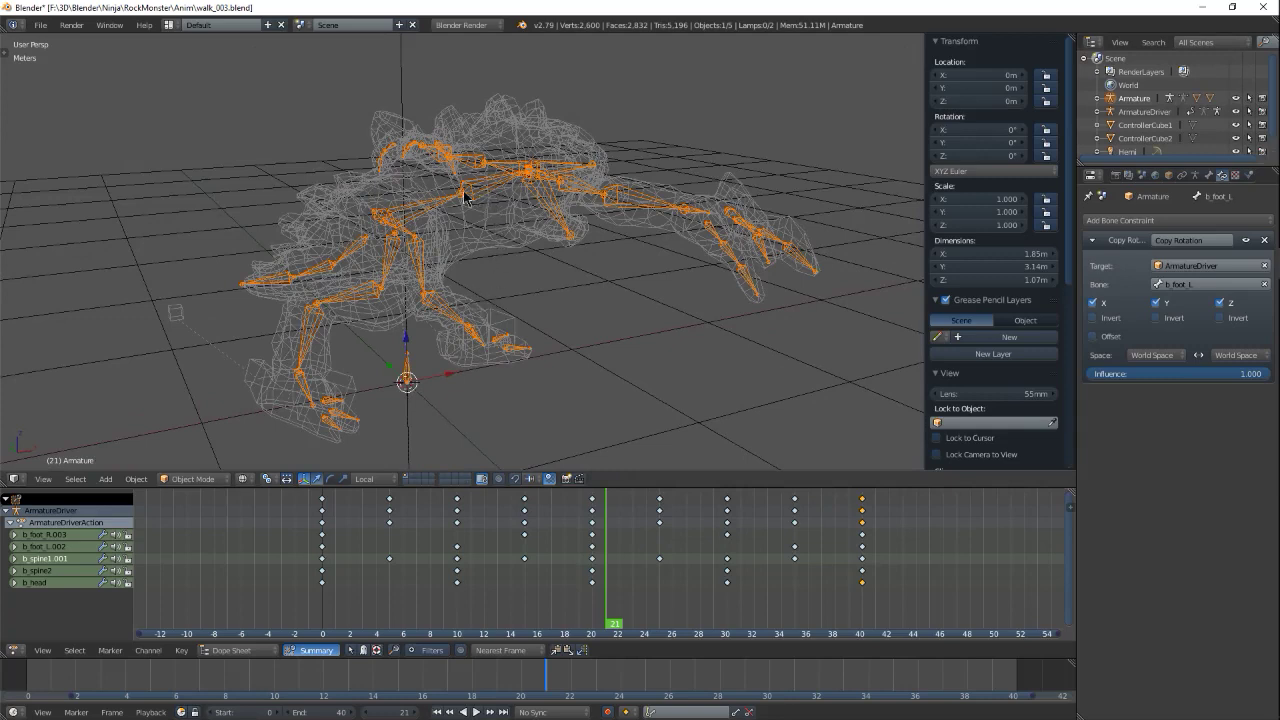
middle_click_drag(472, 247, 449, 229)
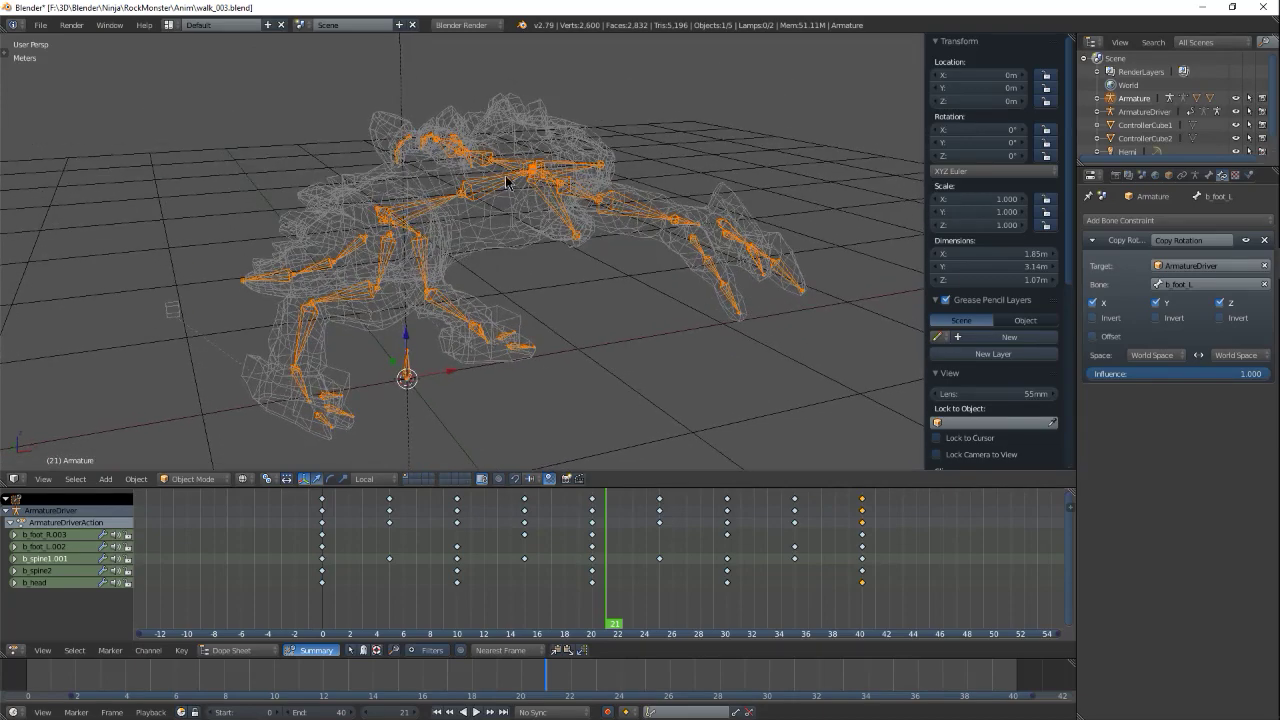
middle_click_drag(450, 213, 487, 247)
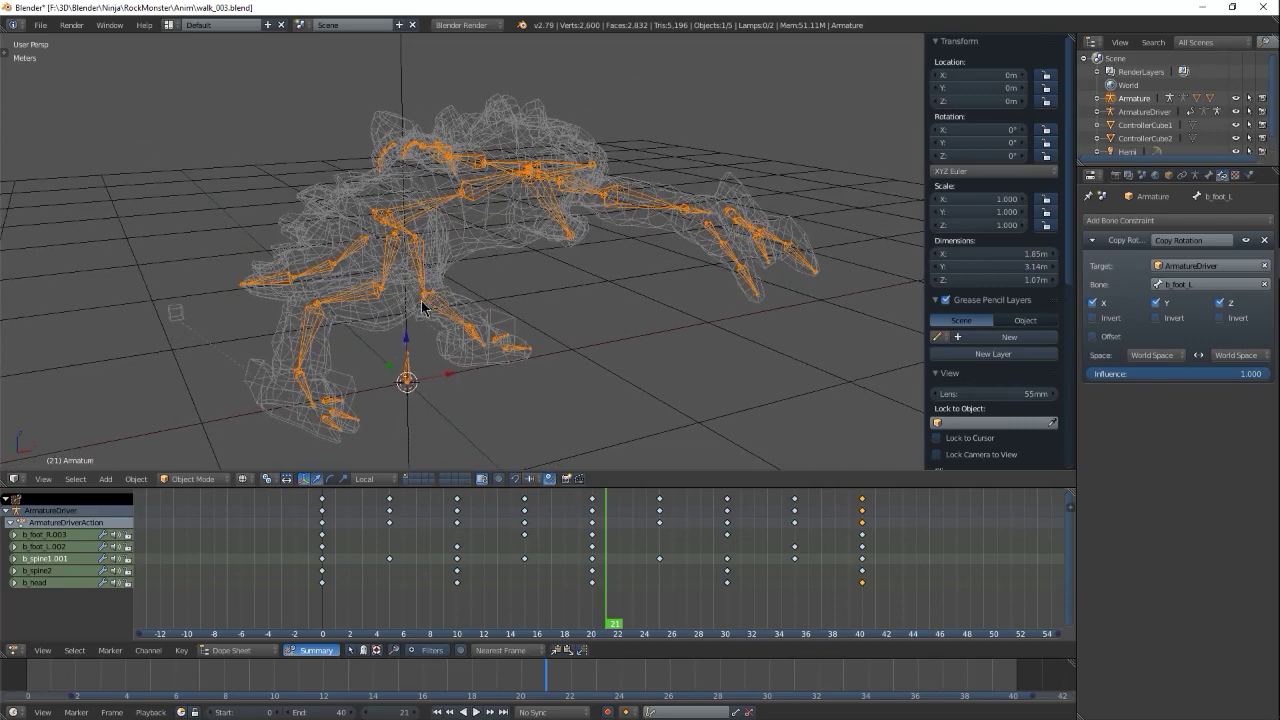
middle_click_drag(469, 273, 476, 269)
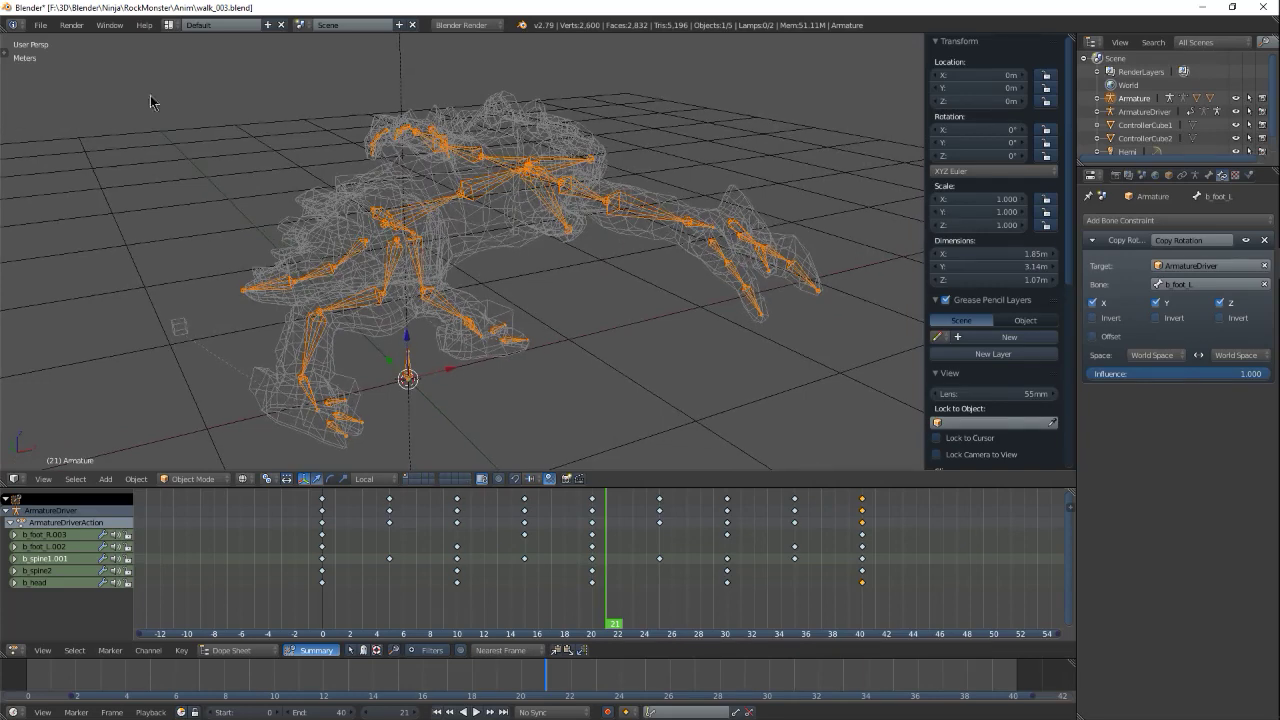
left_click(40, 24)
mouse_move(84, 292)
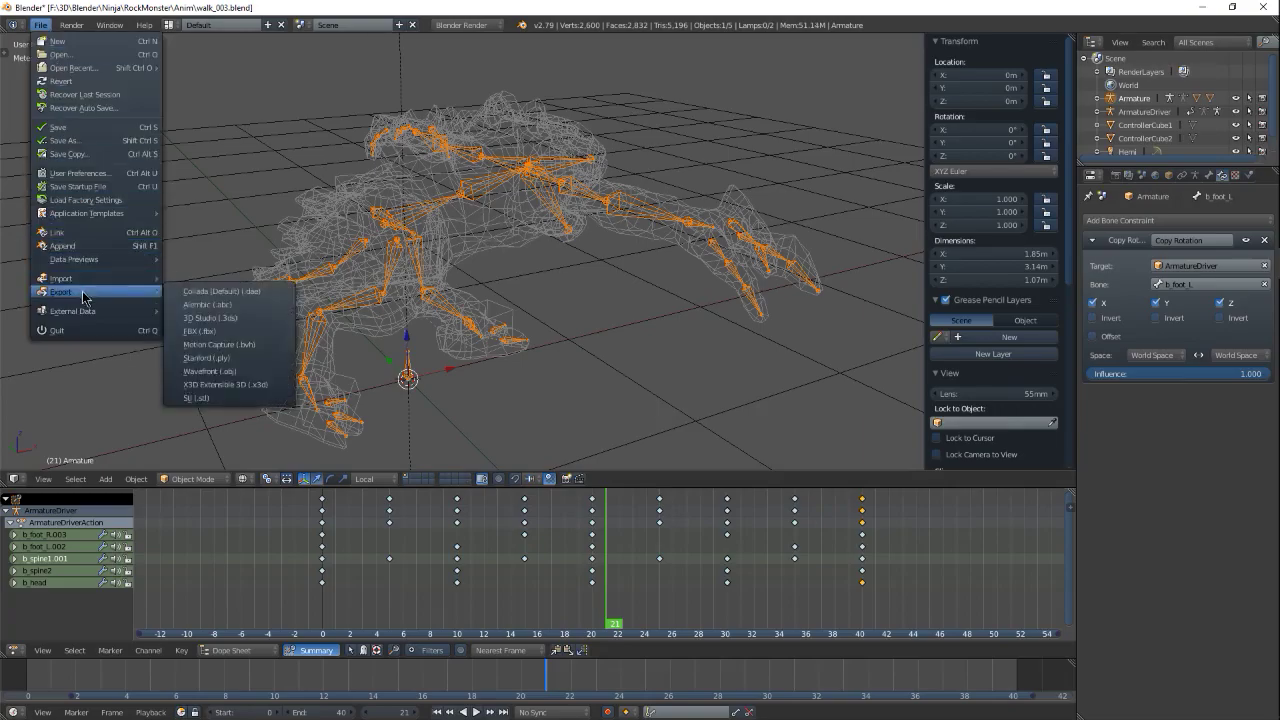
left_click(237, 331)
left_click(246, 512)
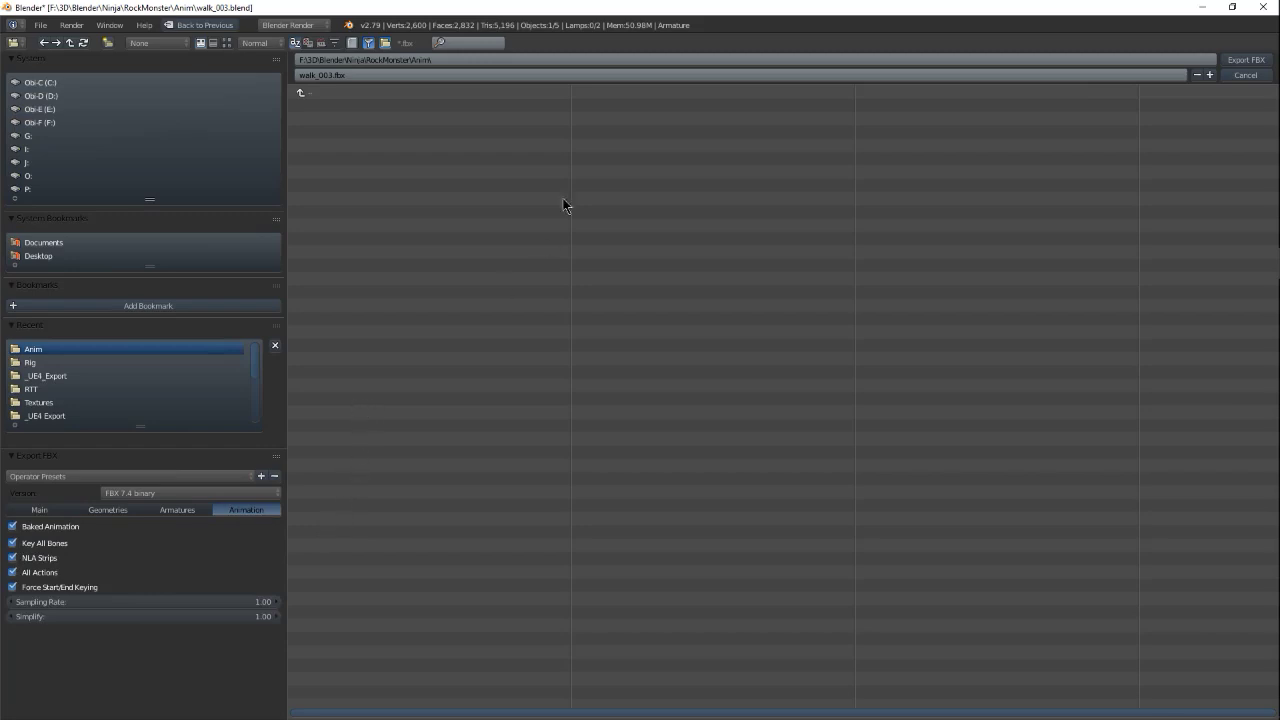
left_click(1243, 77)
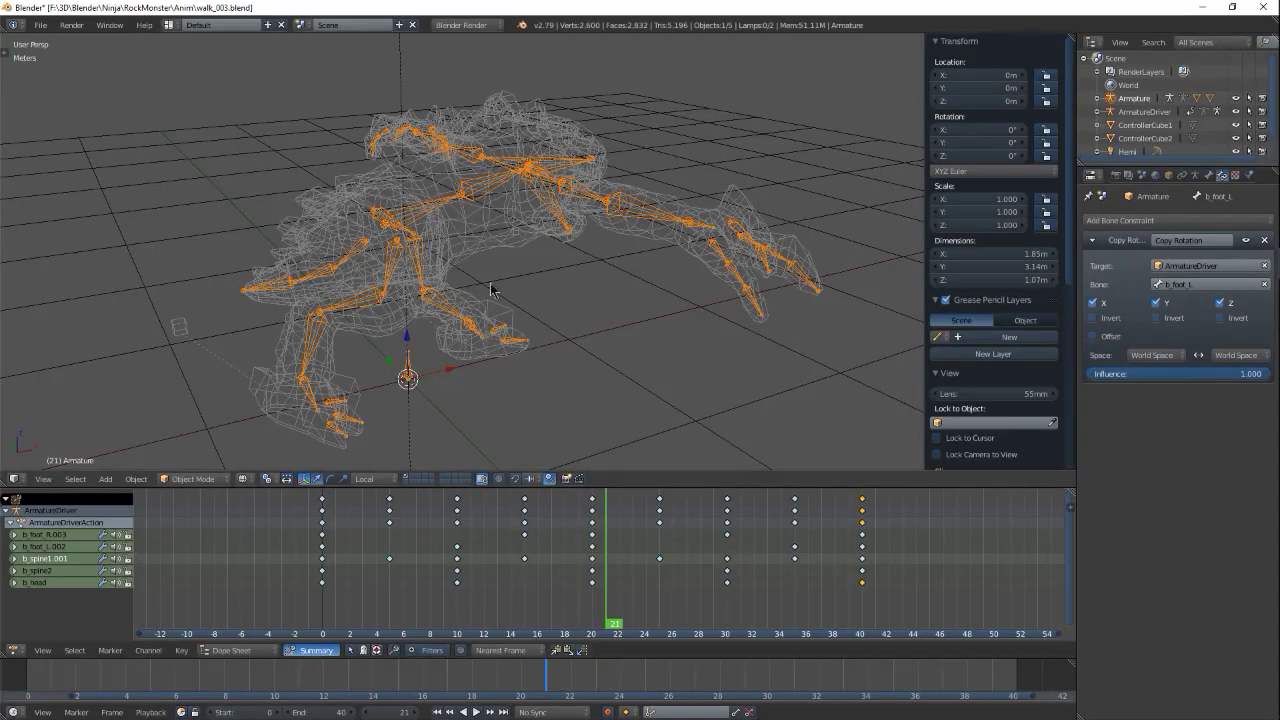
middle_click_drag(534, 300, 506, 336)
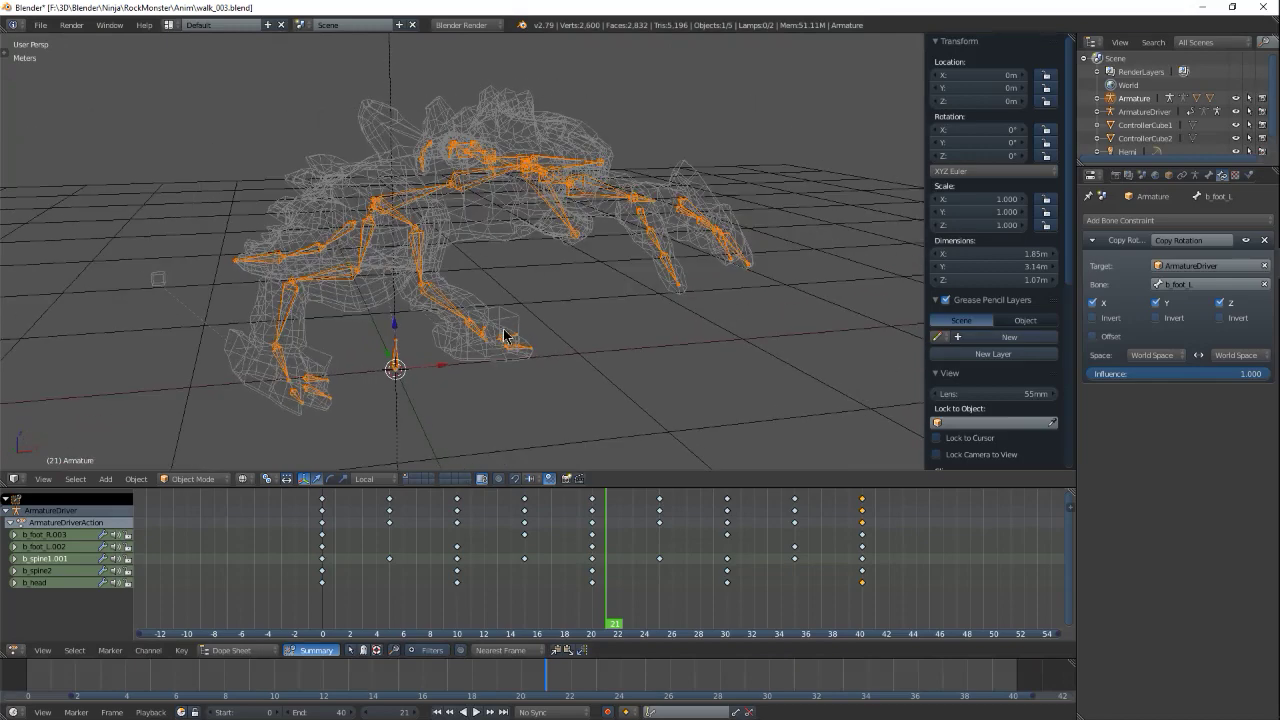
Step: Switch the viewport to Solid shading and view the rock monster side-on
left_click(242, 478)
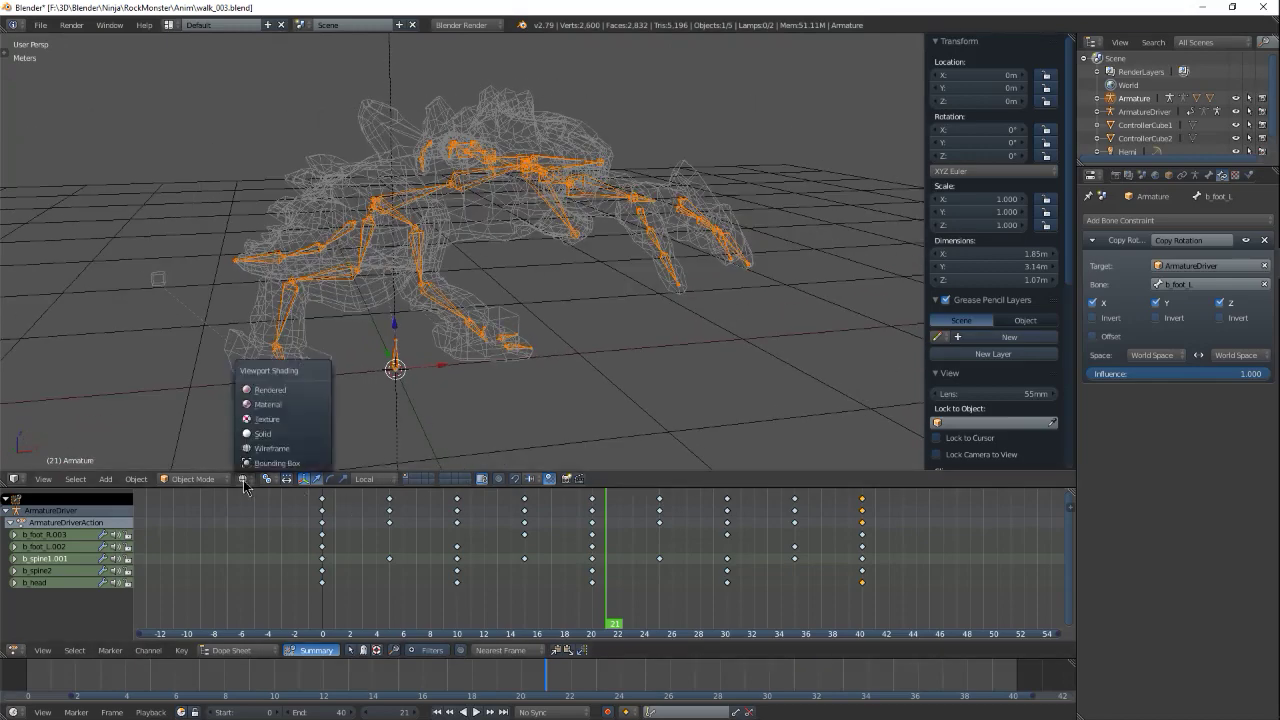
left_click(268, 409)
middle_click_drag(446, 391, 470, 385)
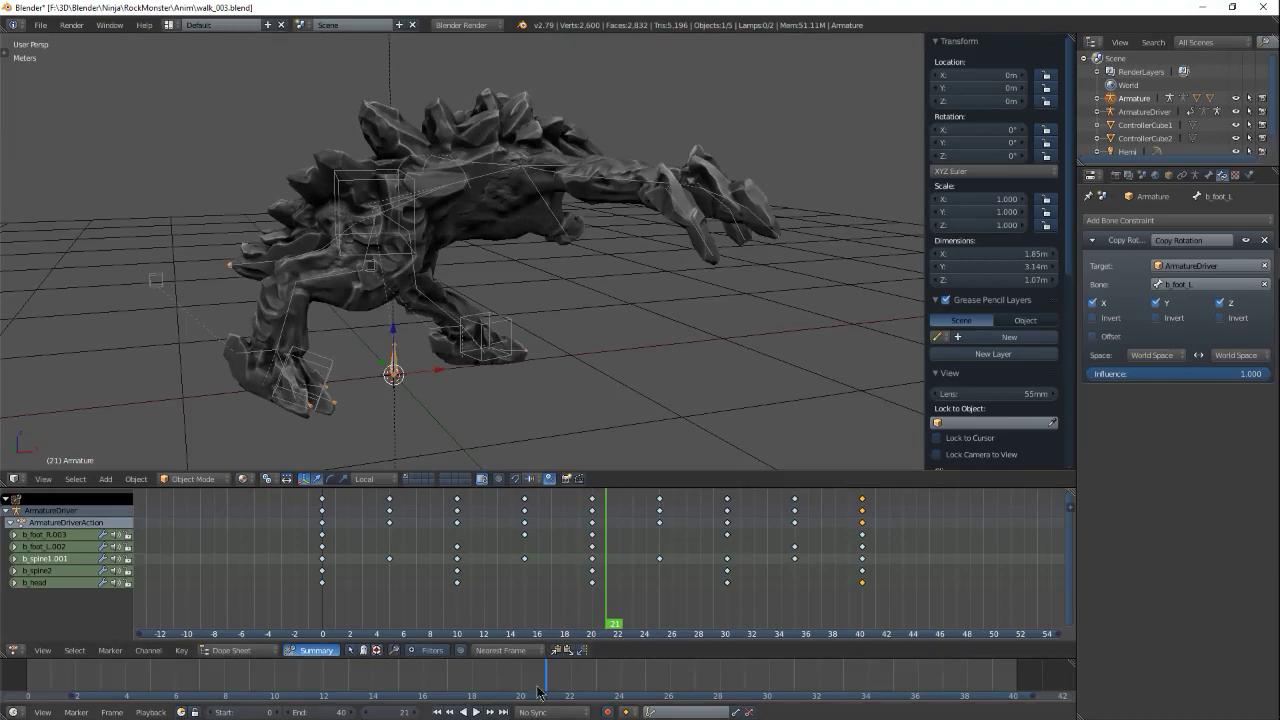
Step: Play and stop the walk cycle from the front, then switch to the Unreal Editor
left_click(476, 712)
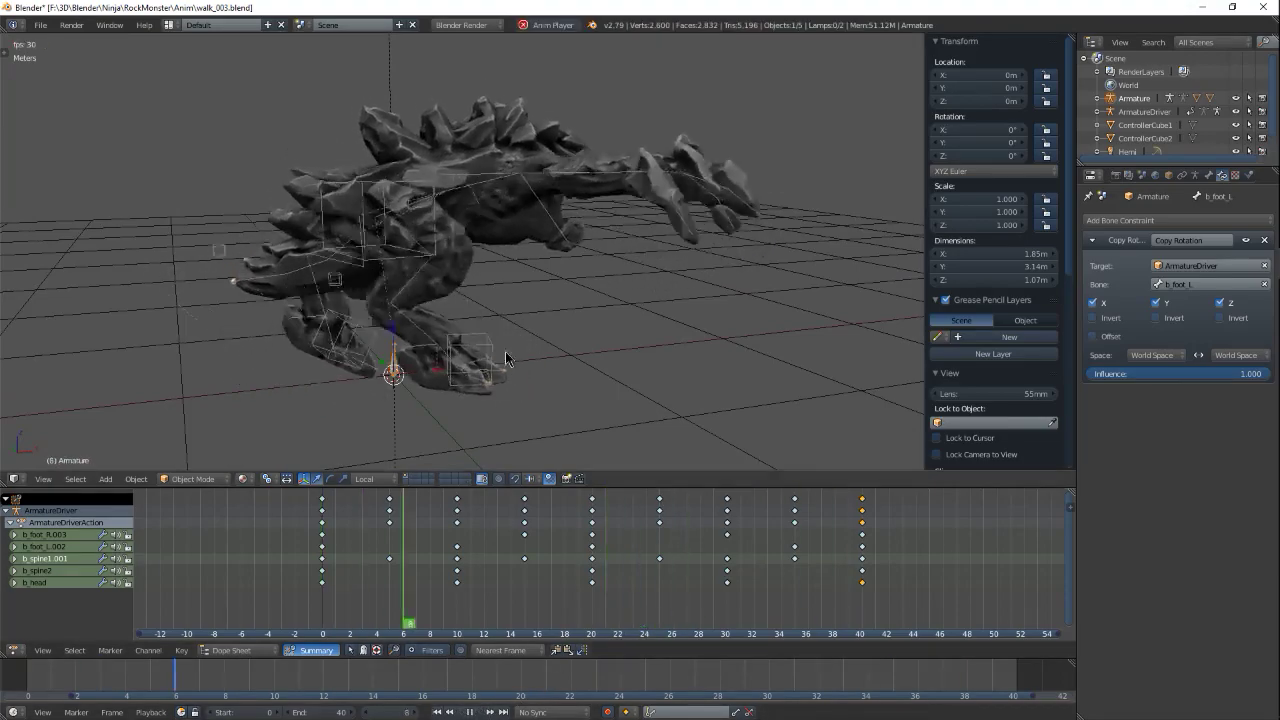
middle_click_drag(506, 363, 518, 340)
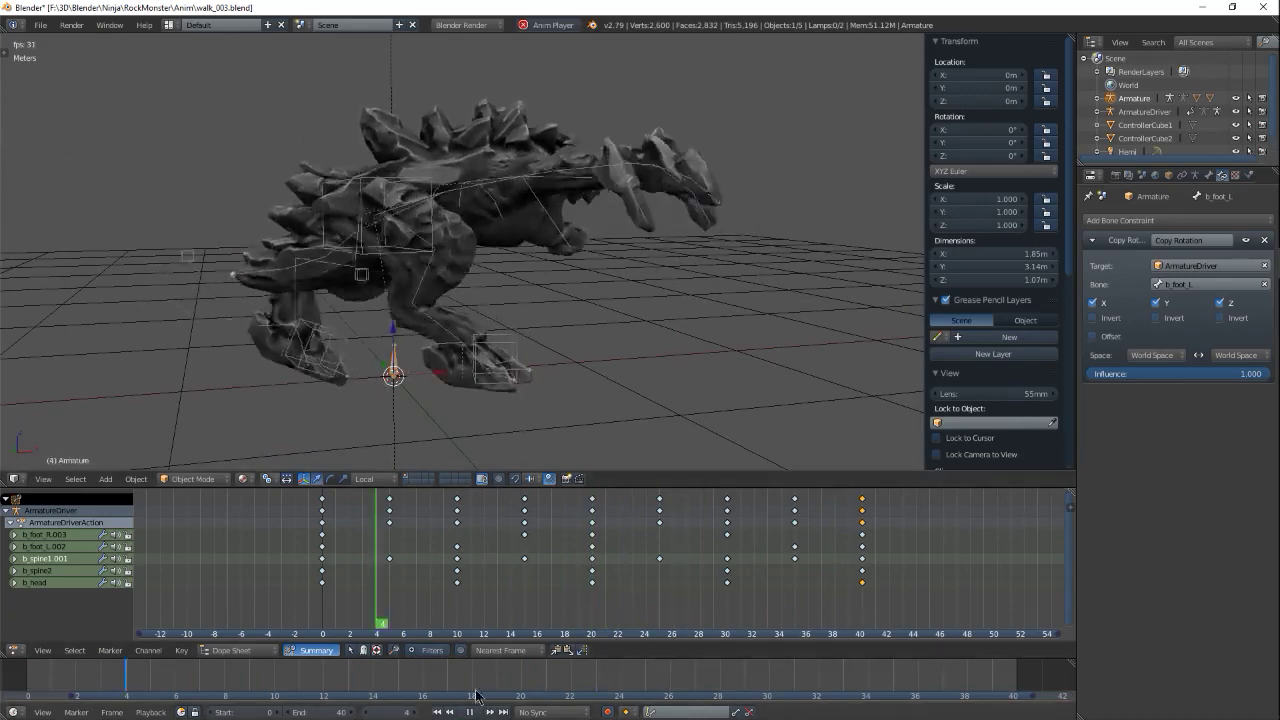
key("alt+a")
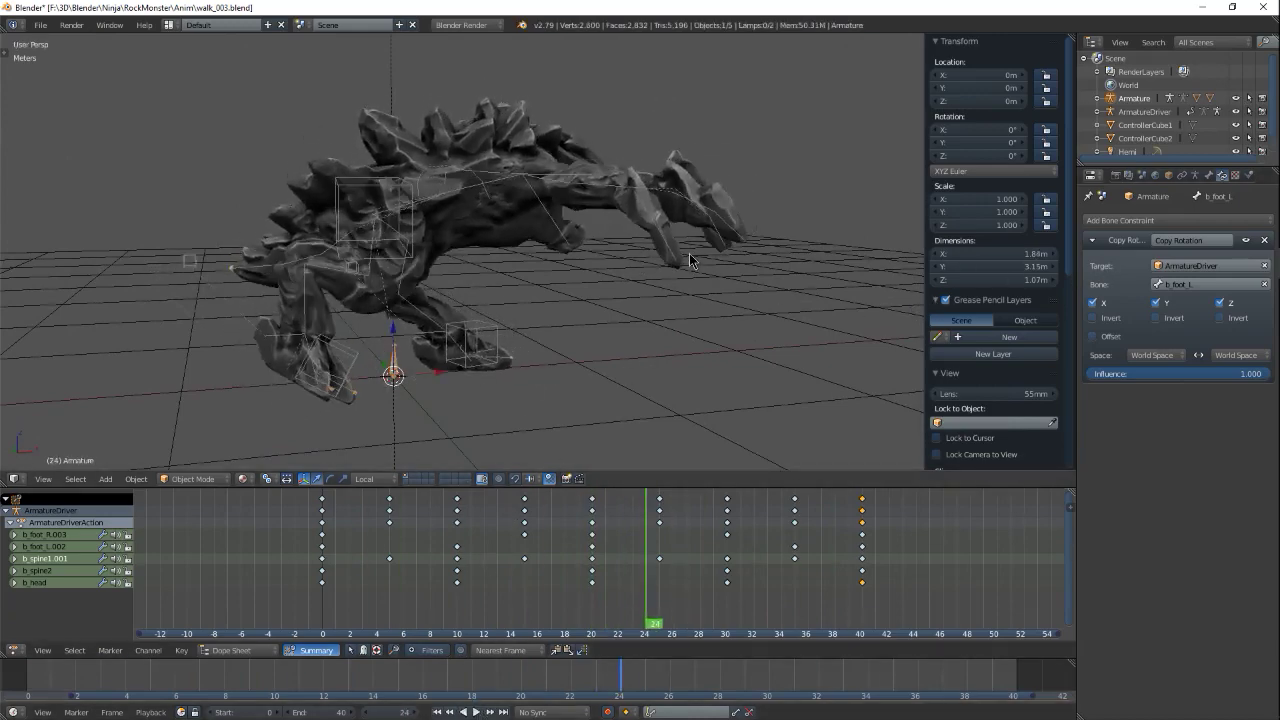
key("alt+Tab")
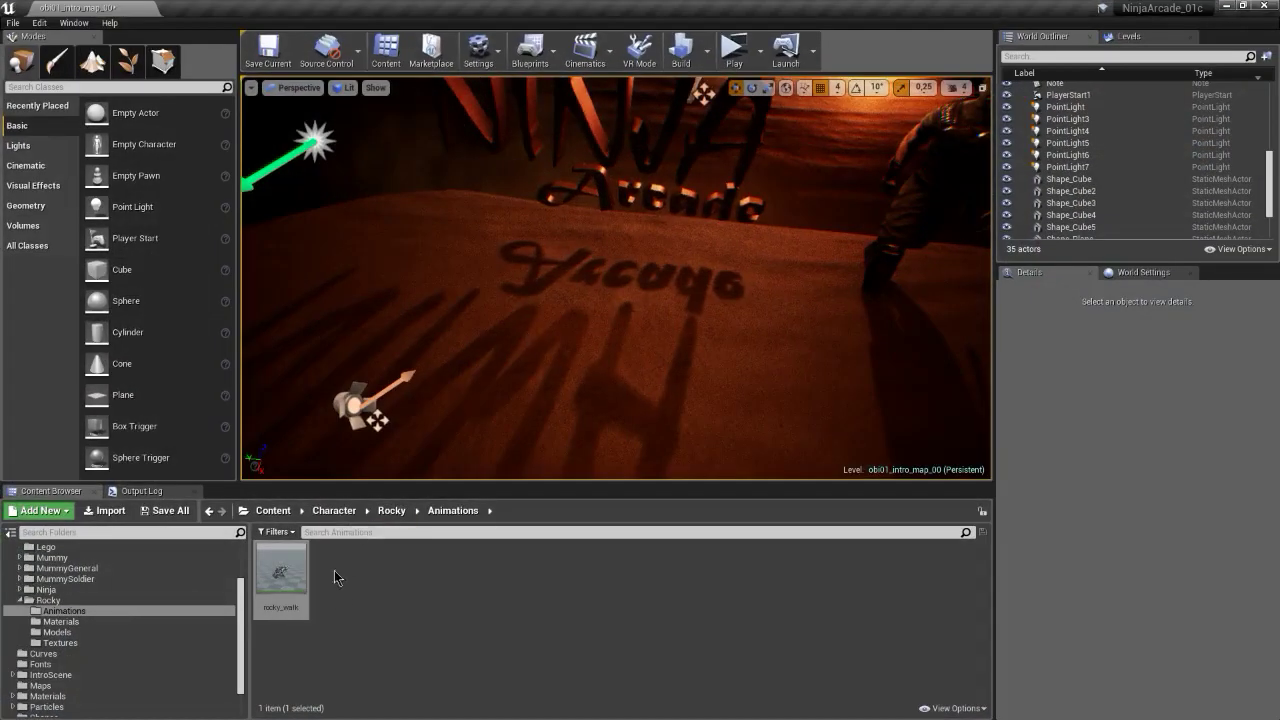
Step: Show the Rocky Models folder, select Rocky_PhysicsAsset and open Rocky_Skeleton in its editor
left_click(87, 633)
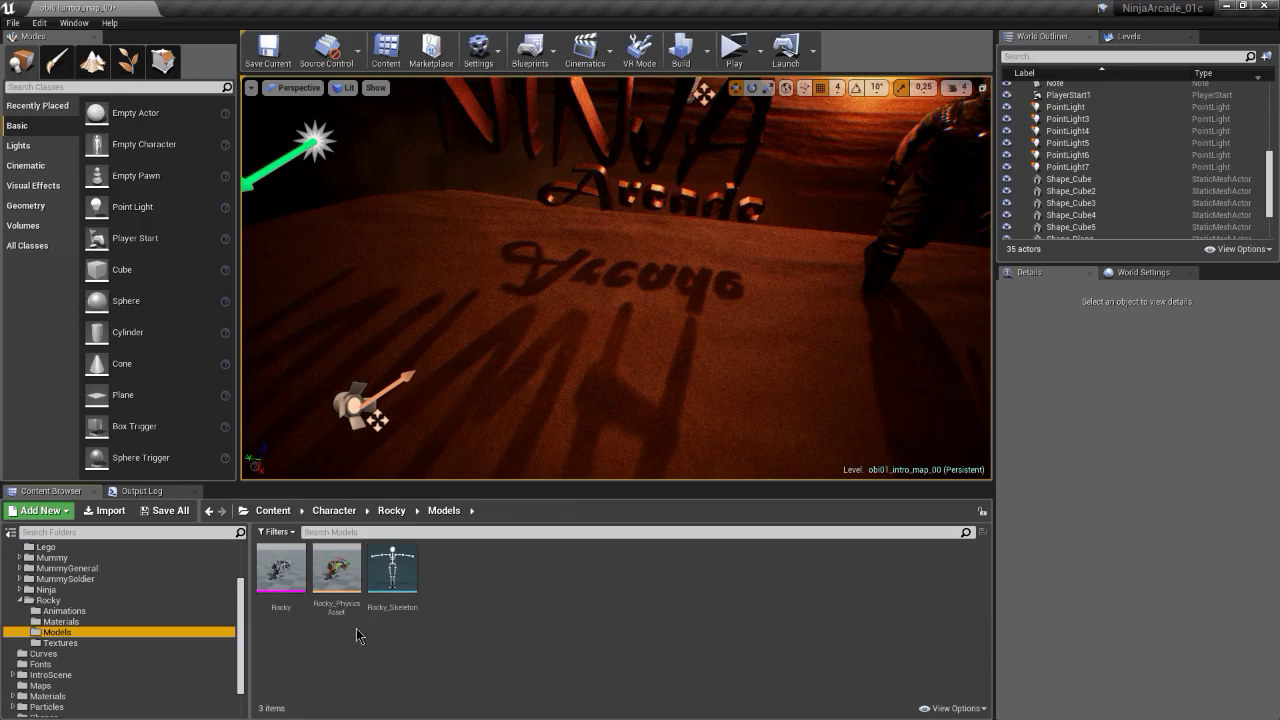
left_click(337, 580)
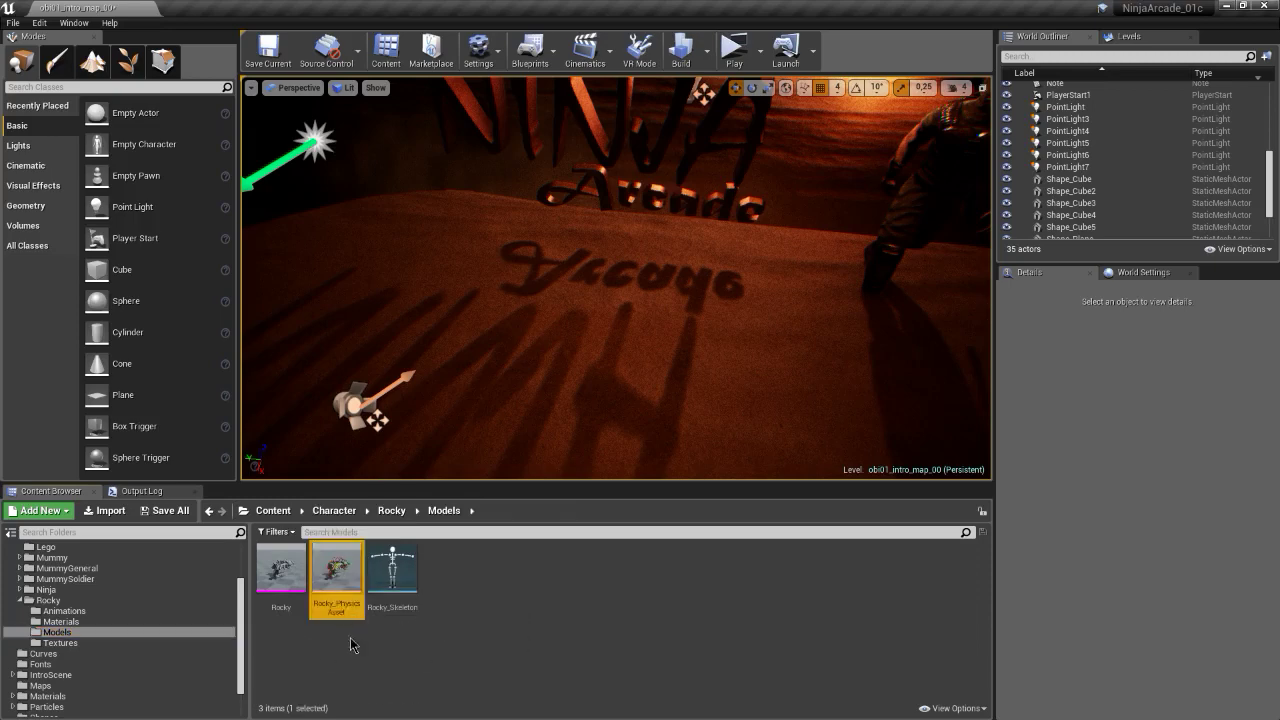
double_click(398, 575)
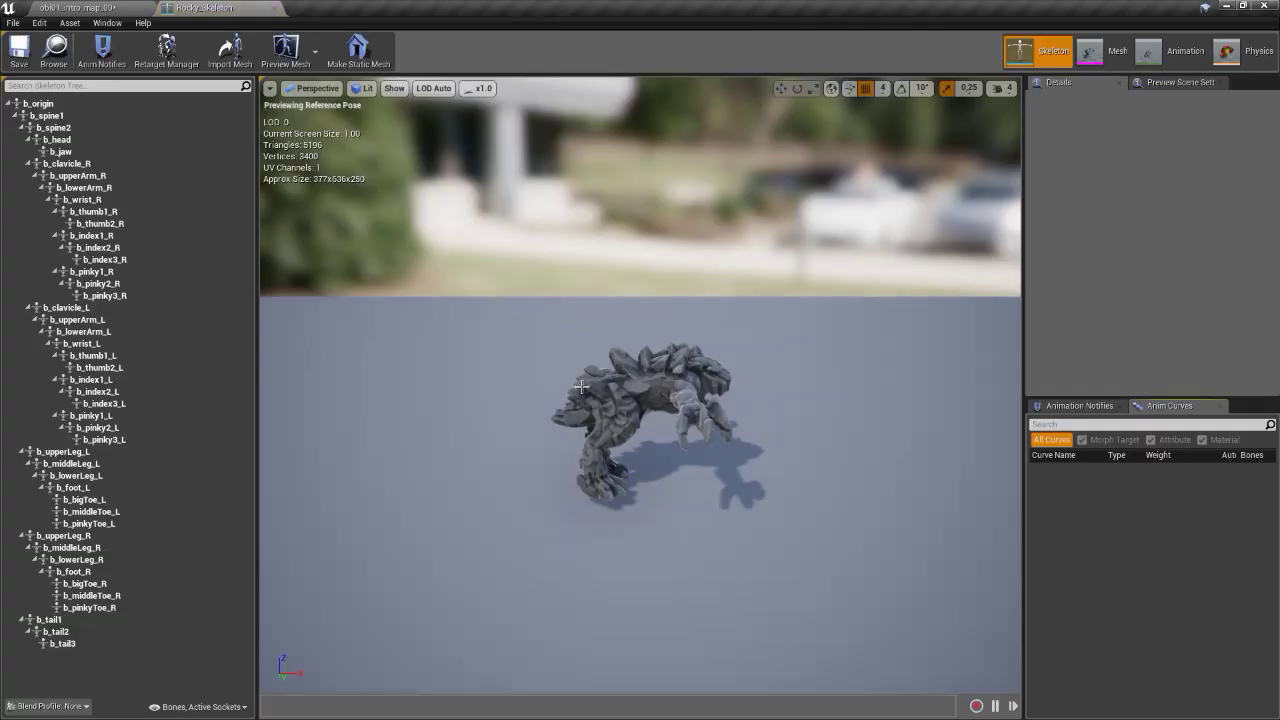
Step: Inspect the skeleton preview up close, then open rocky_walk from the Rocky Animations folder
left_click_drag(581, 386, 556, 441)
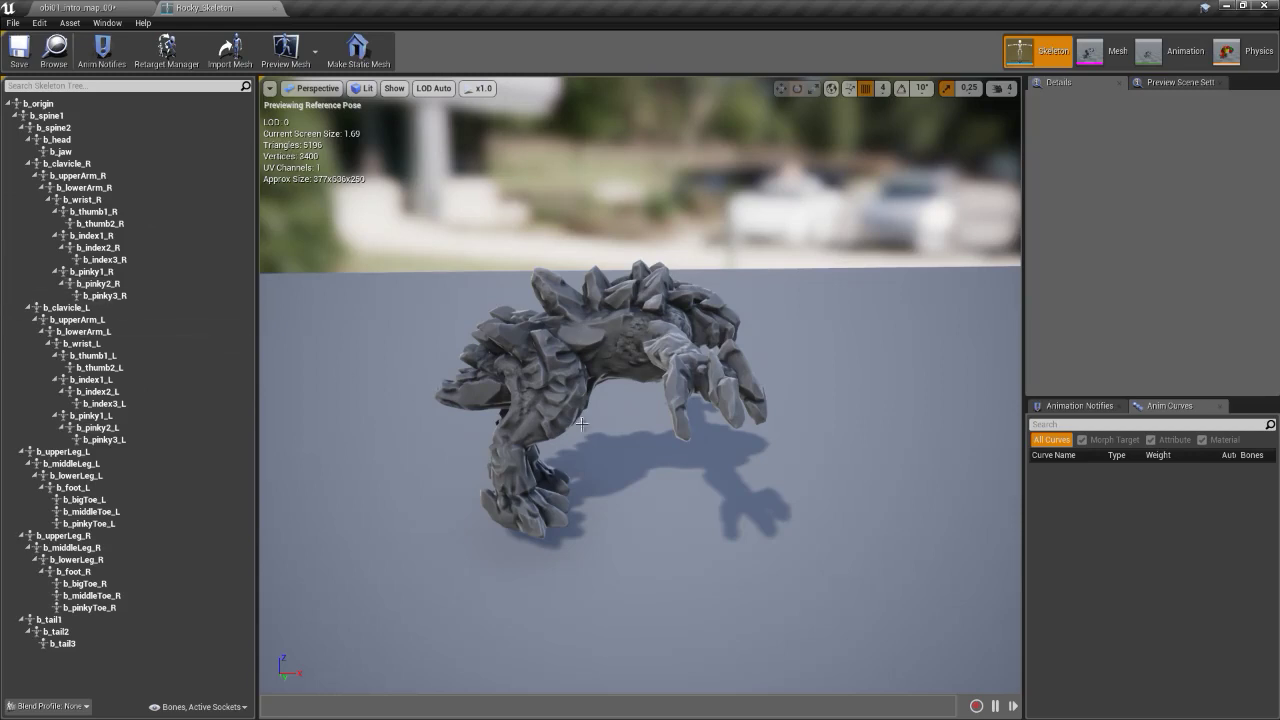
left_click_drag(581, 423, 652, 423)
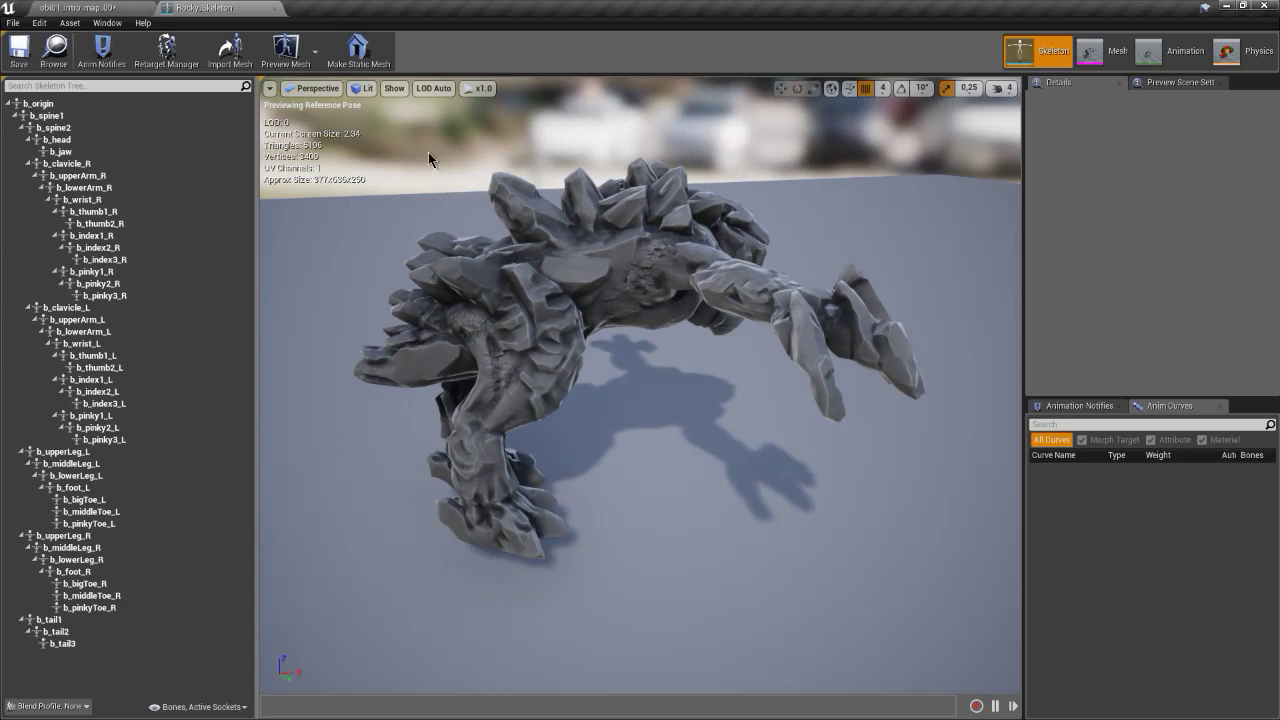
left_click(112, 9)
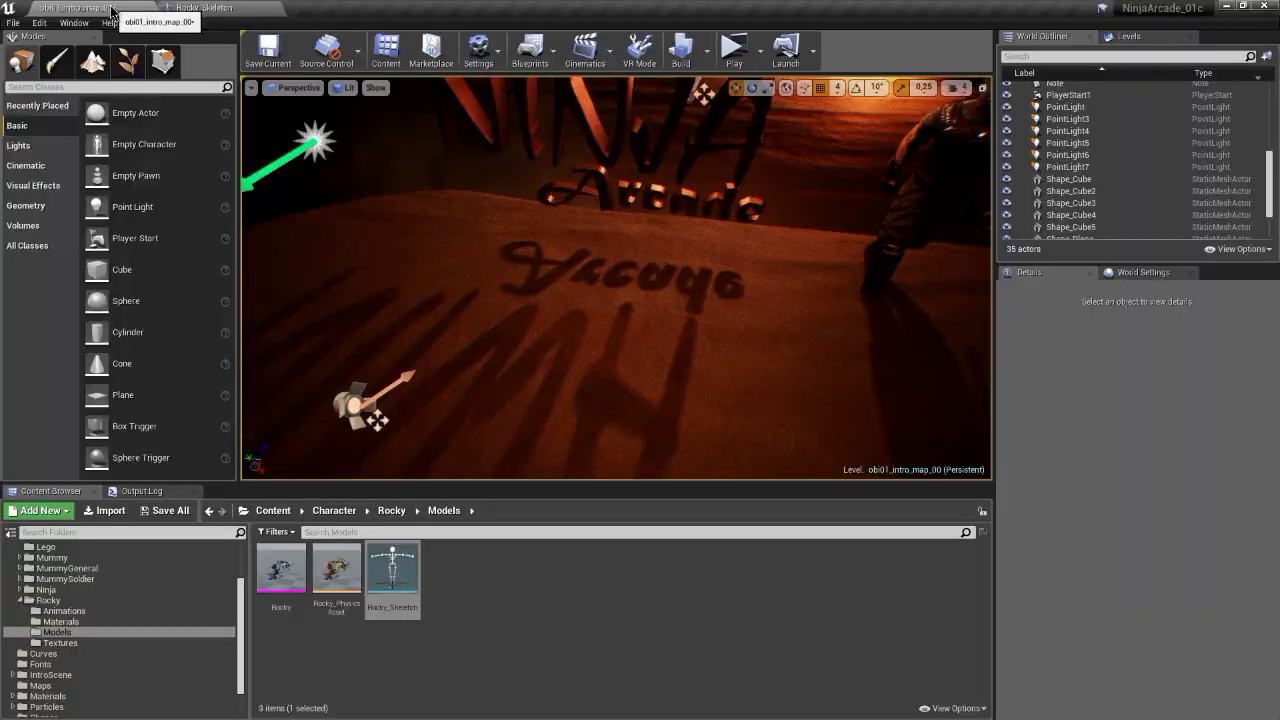
left_click(90, 611)
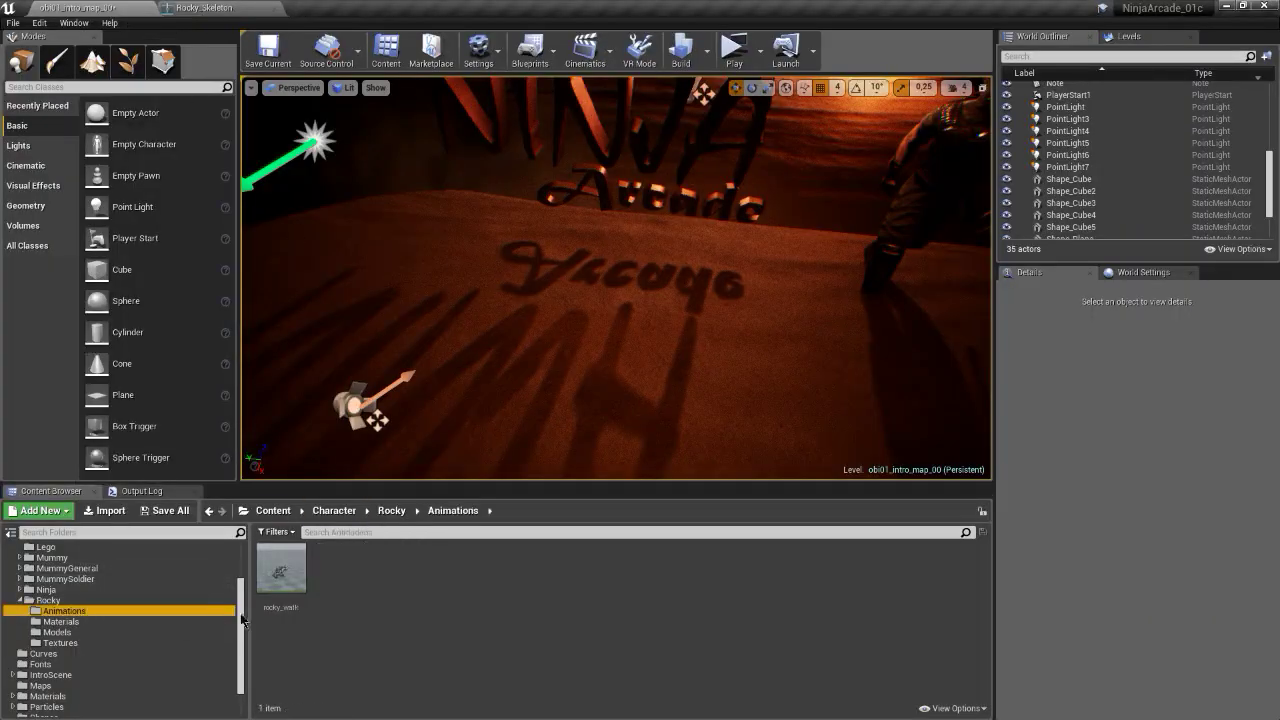
mouse_move(282, 572)
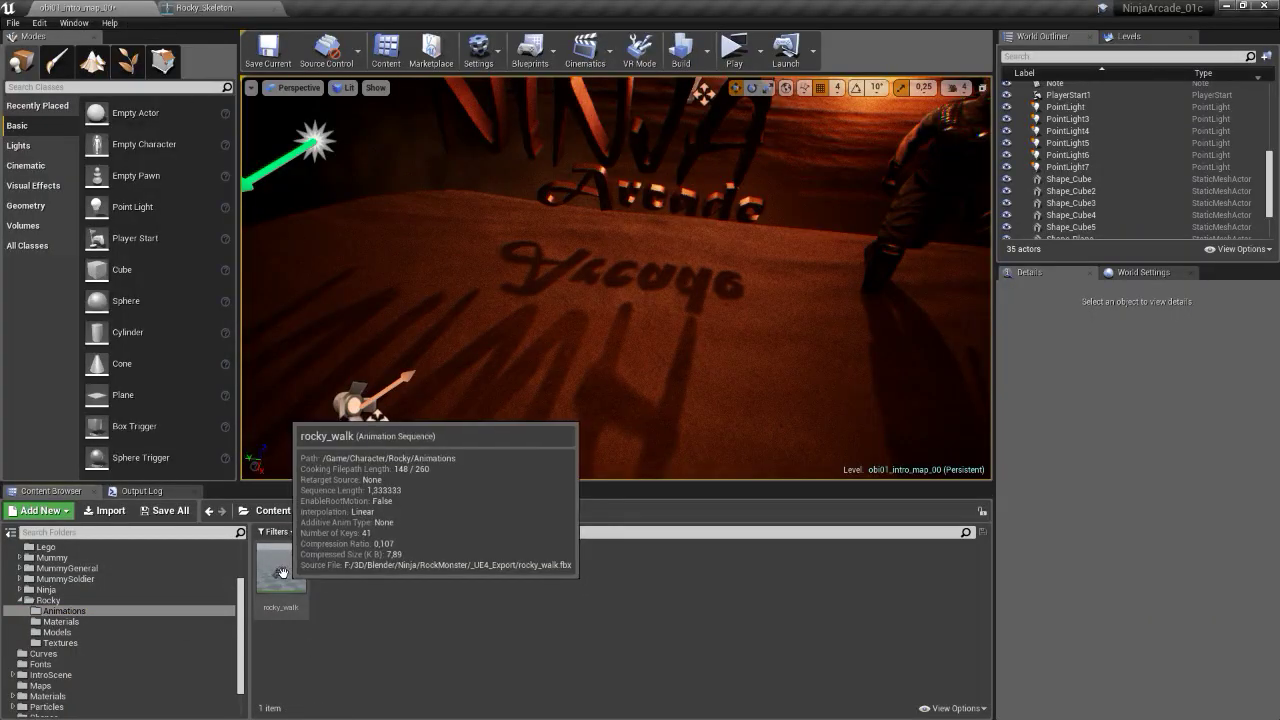
double_click(282, 572)
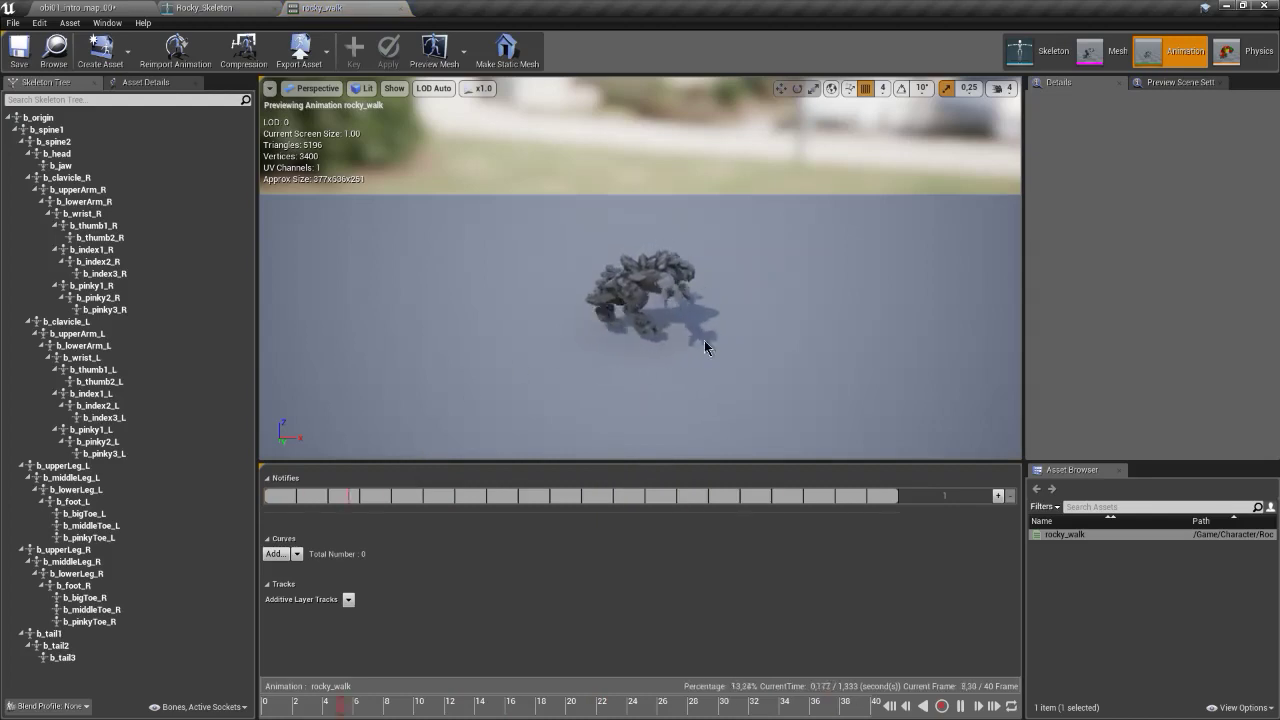
right_click_drag(704, 345, 657, 286)
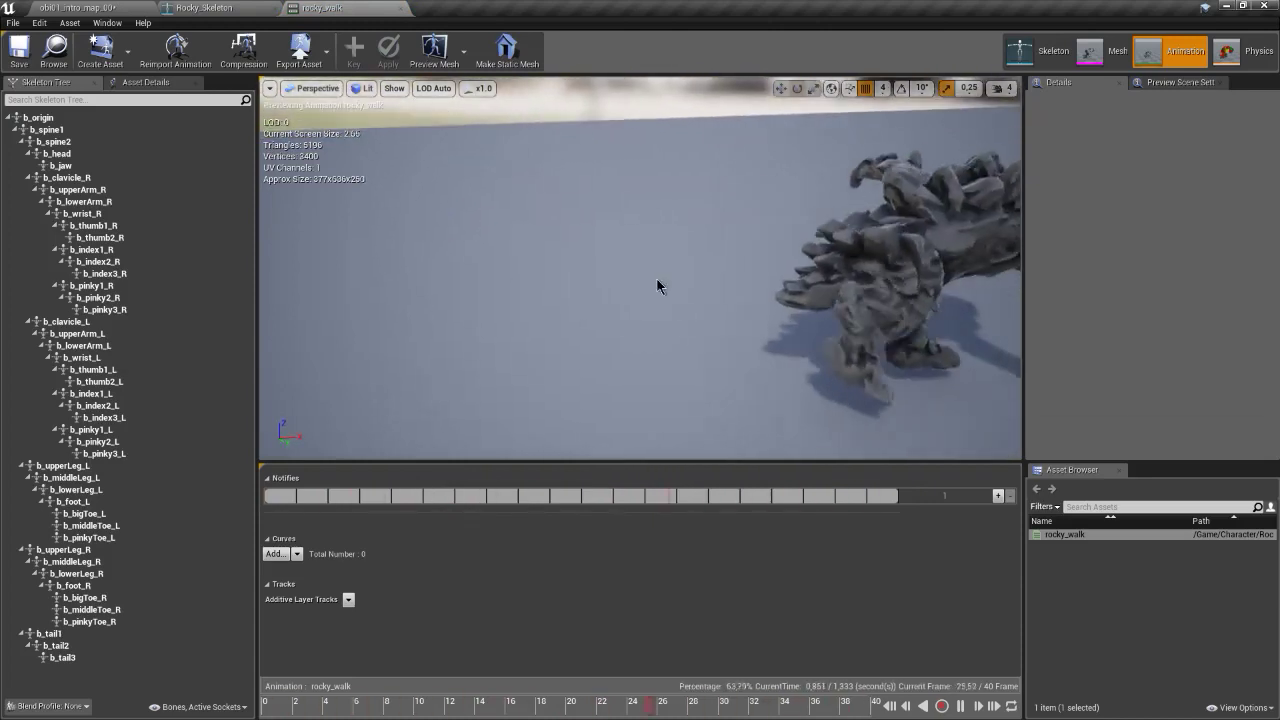
key("f")
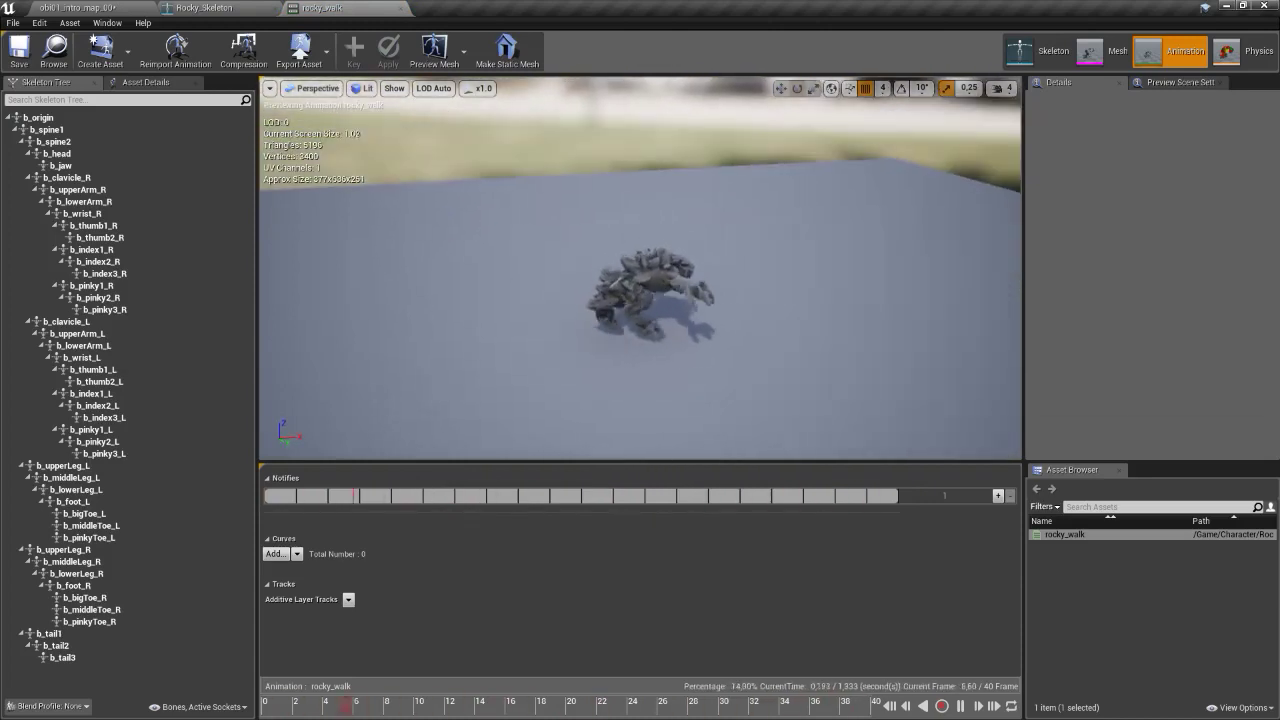
scroll(657, 286, "up", 6)
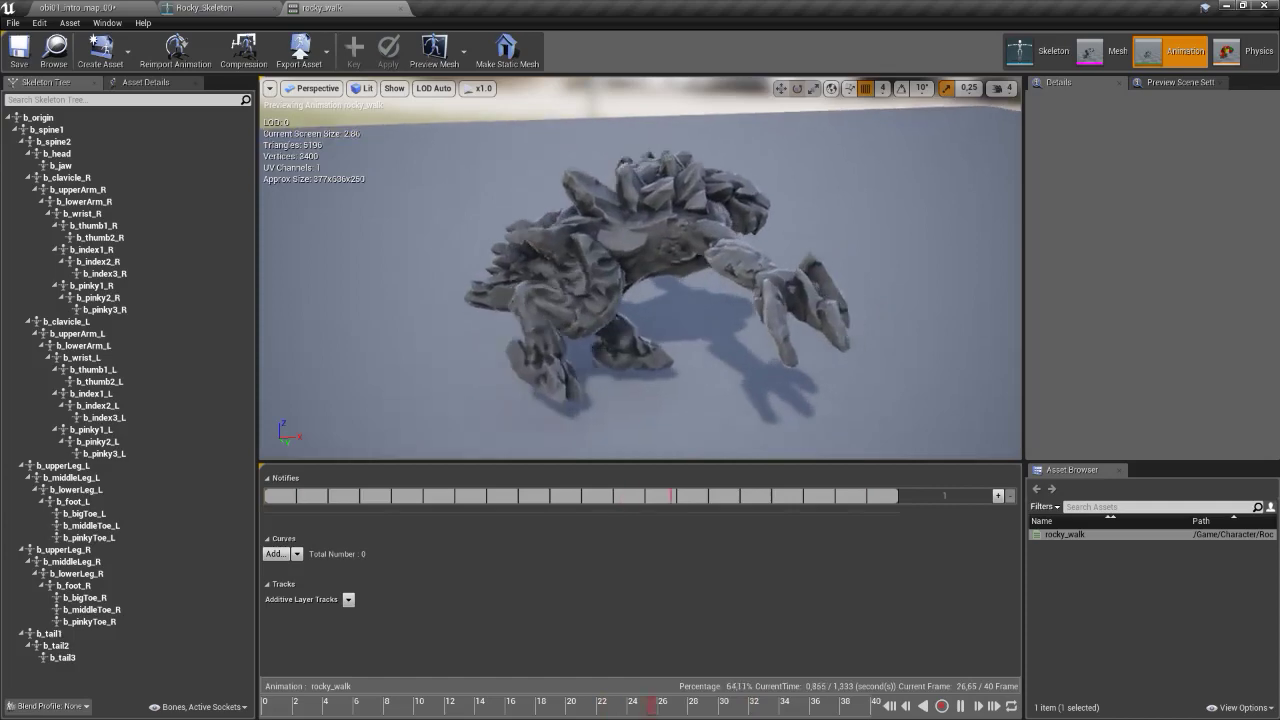
mouse_move(657, 286)
left_mouse_down("alt")
mouse_move(795, 270)
mouse_move(555, 253)
mouse_move(650, 280)
mouse_move(654, 265)
mouse_move(635, 266)
mouse_move(615, 225)
mouse_move(666, 276)
mouse_move(640, 280)
mouse_move(668, 276)
left_mouse_up("alt")
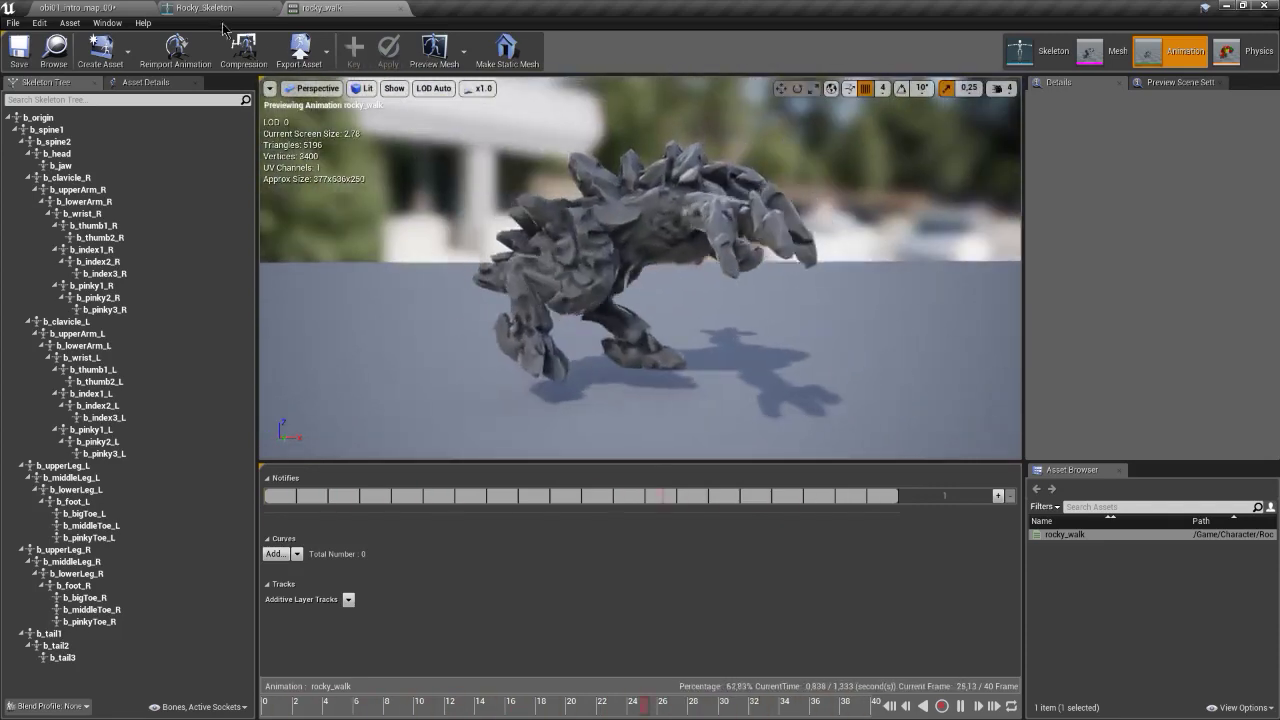
Step: Return to the Blender walk_003 file and play the walk cycle from frame 0 to 40
key("alt+Tab")
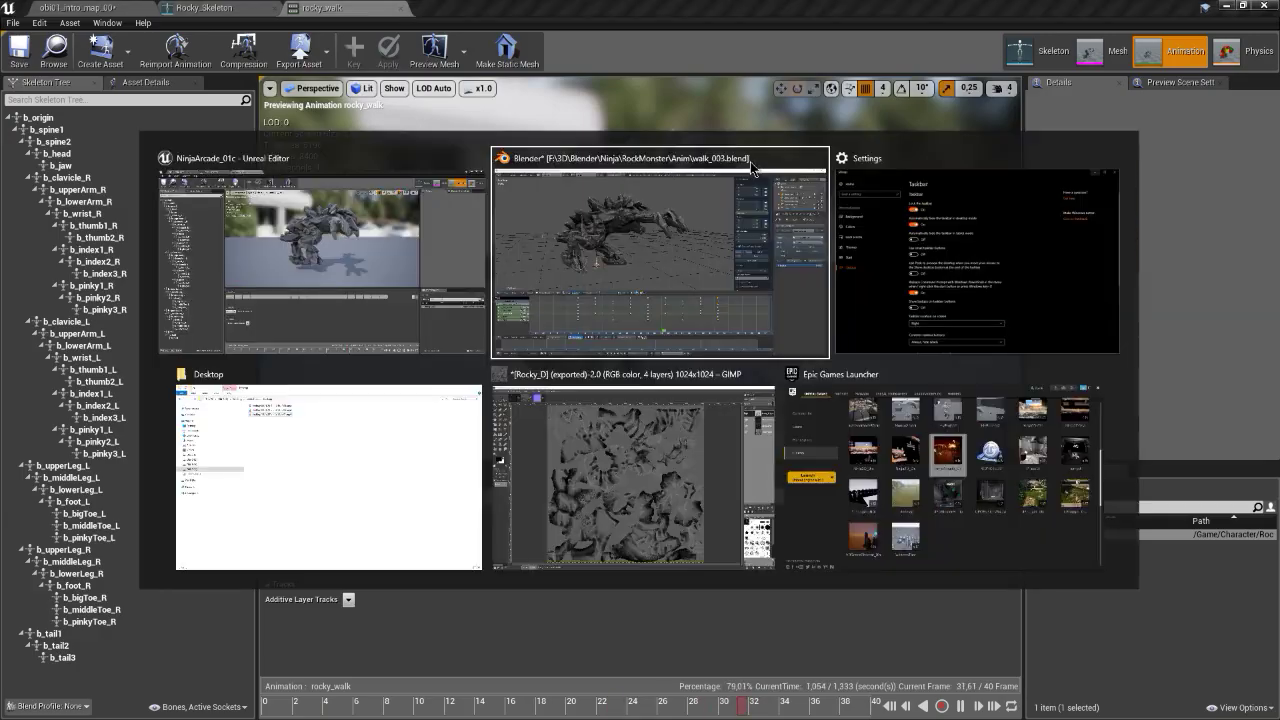
left_click(752, 167)
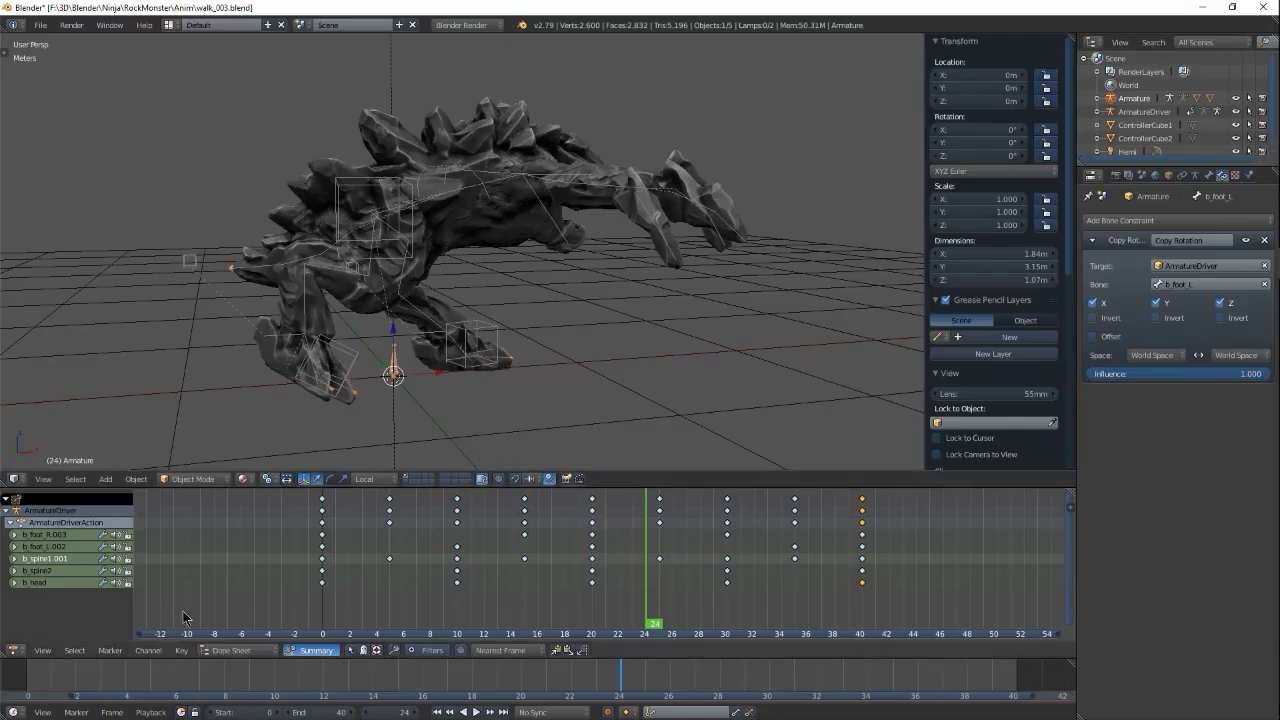
left_click_drag(575, 678, 38, 680)
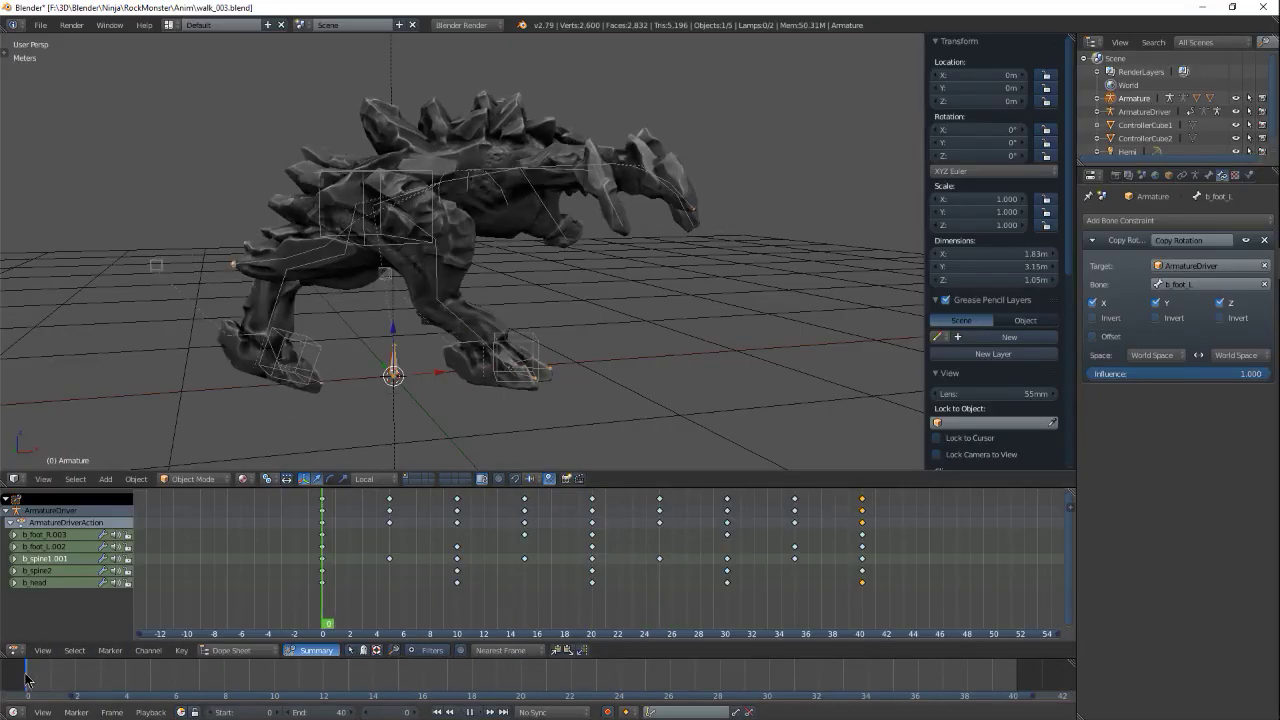
key("alt+a")
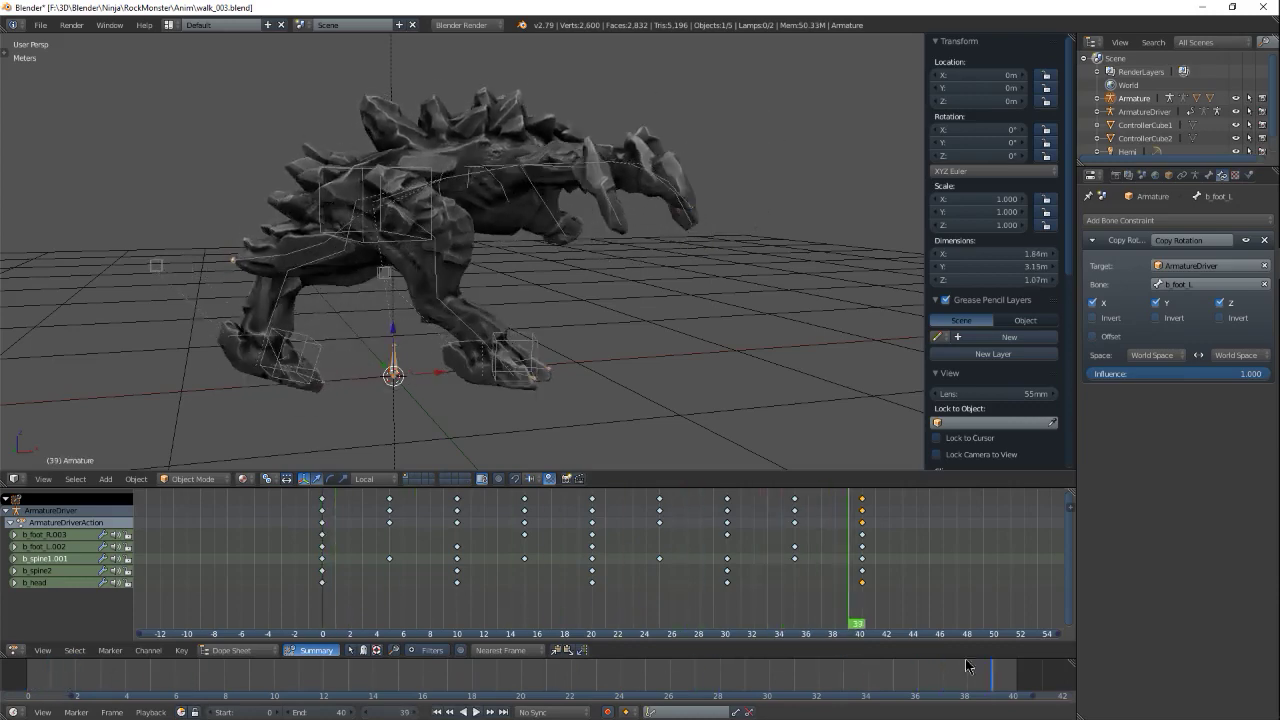
key("alt+a")
Step: Compare the early poses, set the Start frame to 1, and replay the cycle
left_click_drag(865, 610, 322, 592)
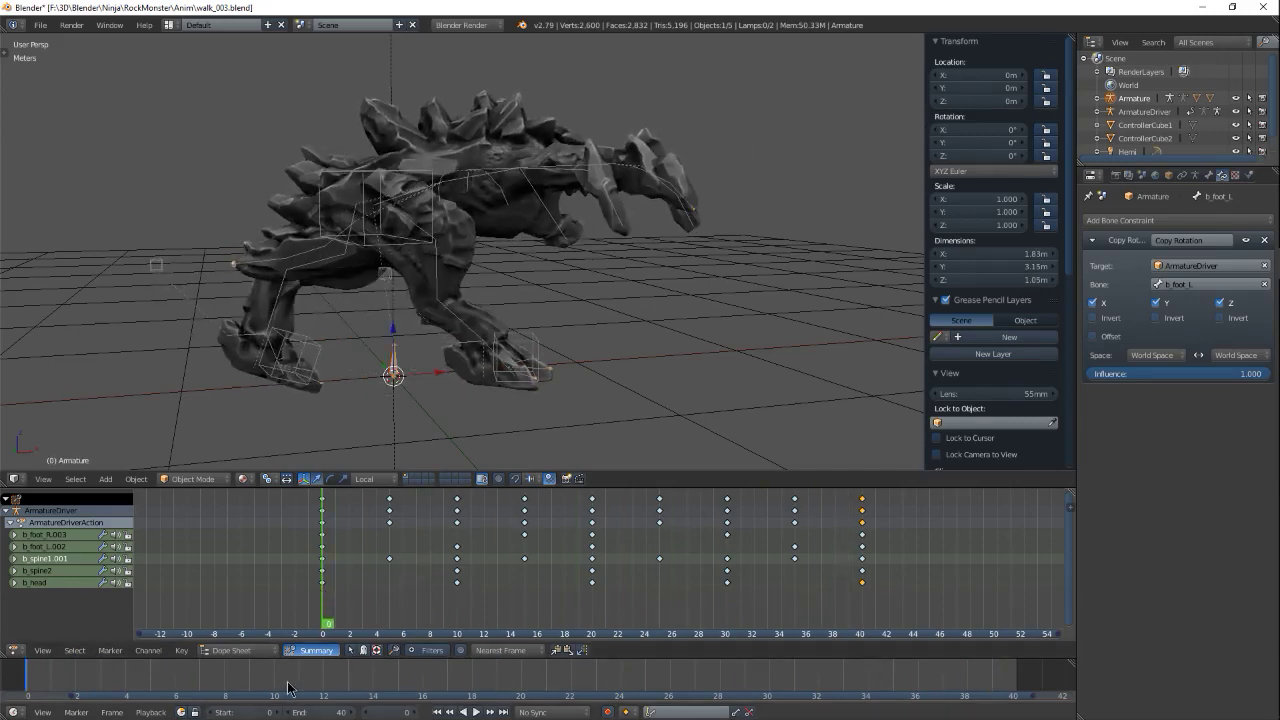
left_click_drag(245, 680, 990, 687)
left_click_drag(884, 688, 102, 681)
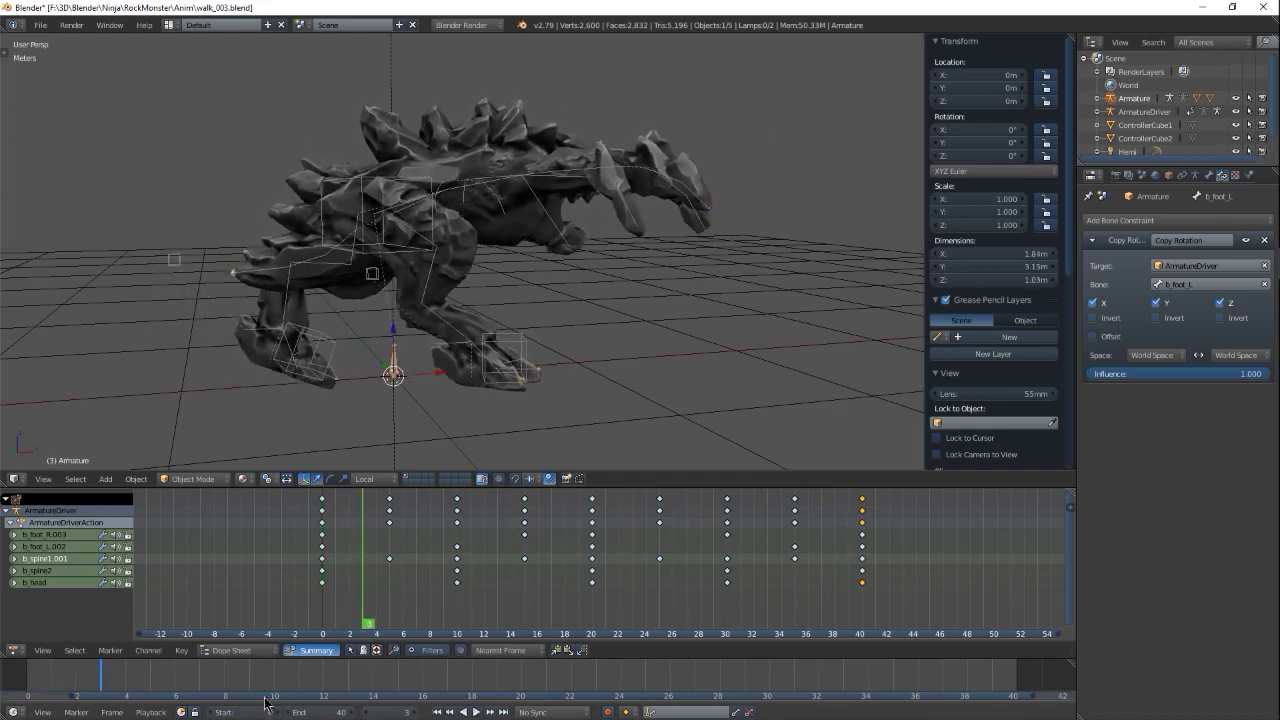
left_click(275, 714)
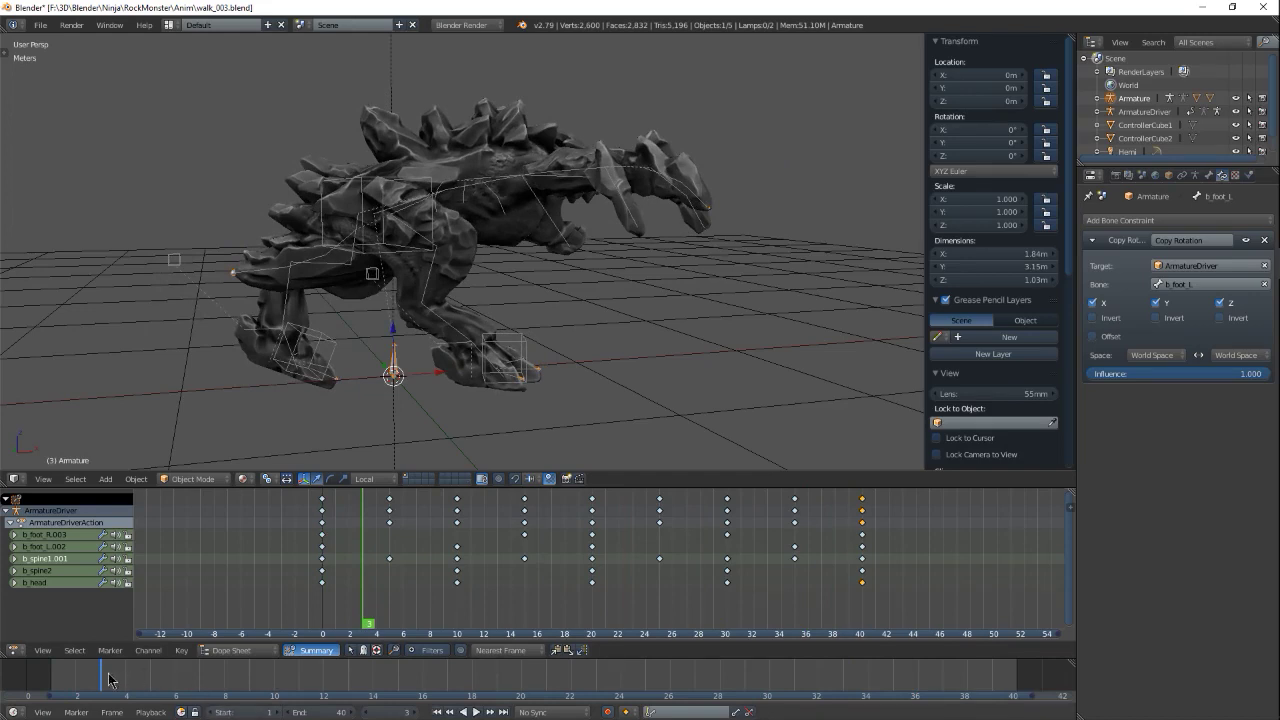
key("alt+a")
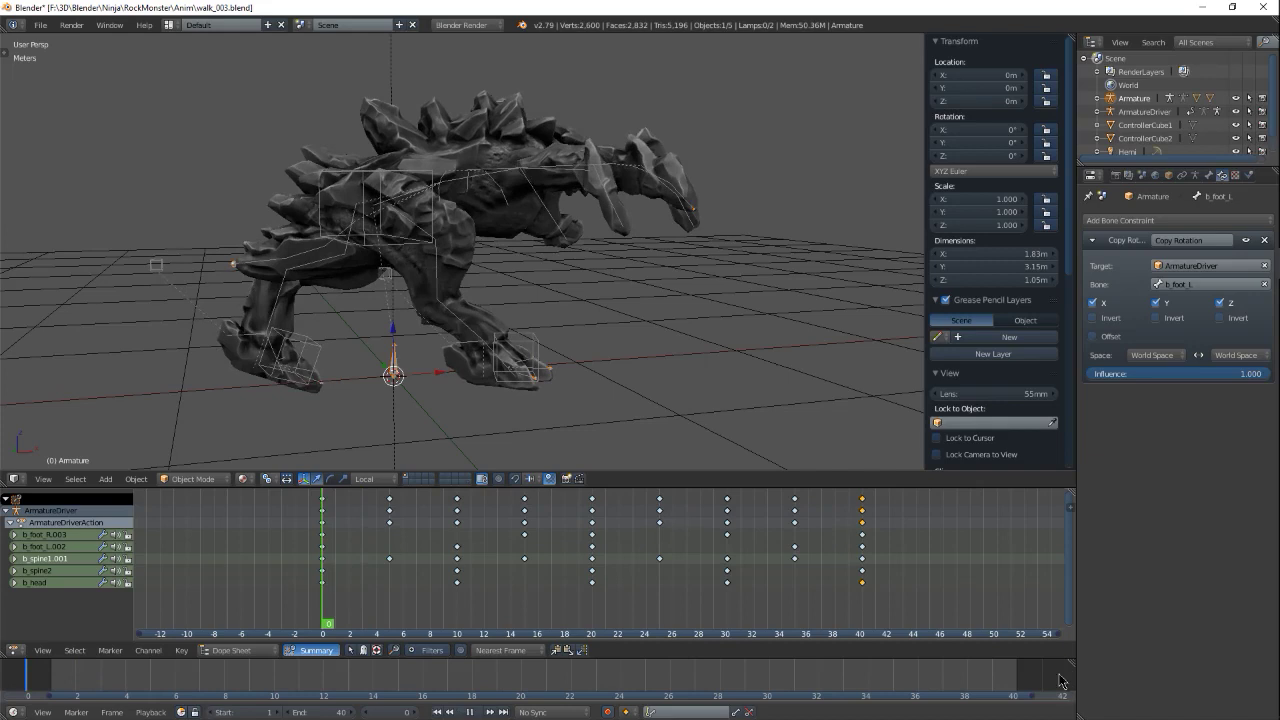
key("Escape")
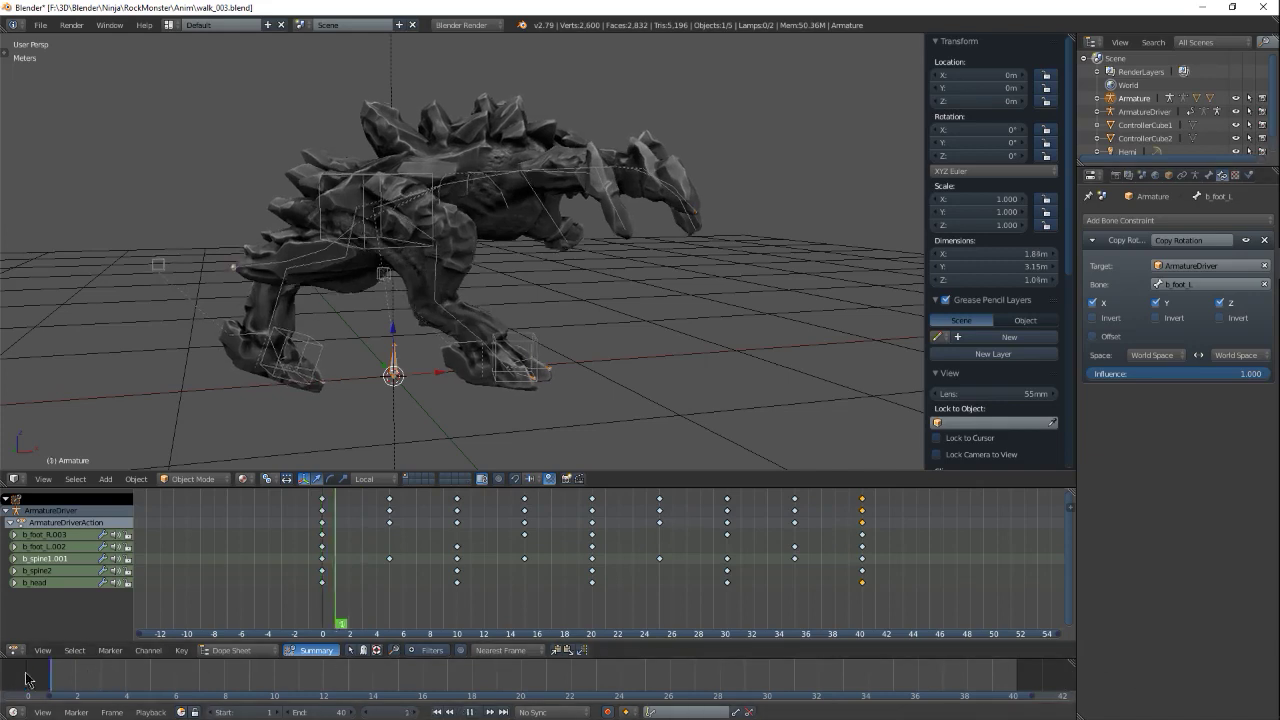
Step: Set the Start frame back to 0 and jump between frames 0 and 40
left_click_drag(25, 678, 60, 684)
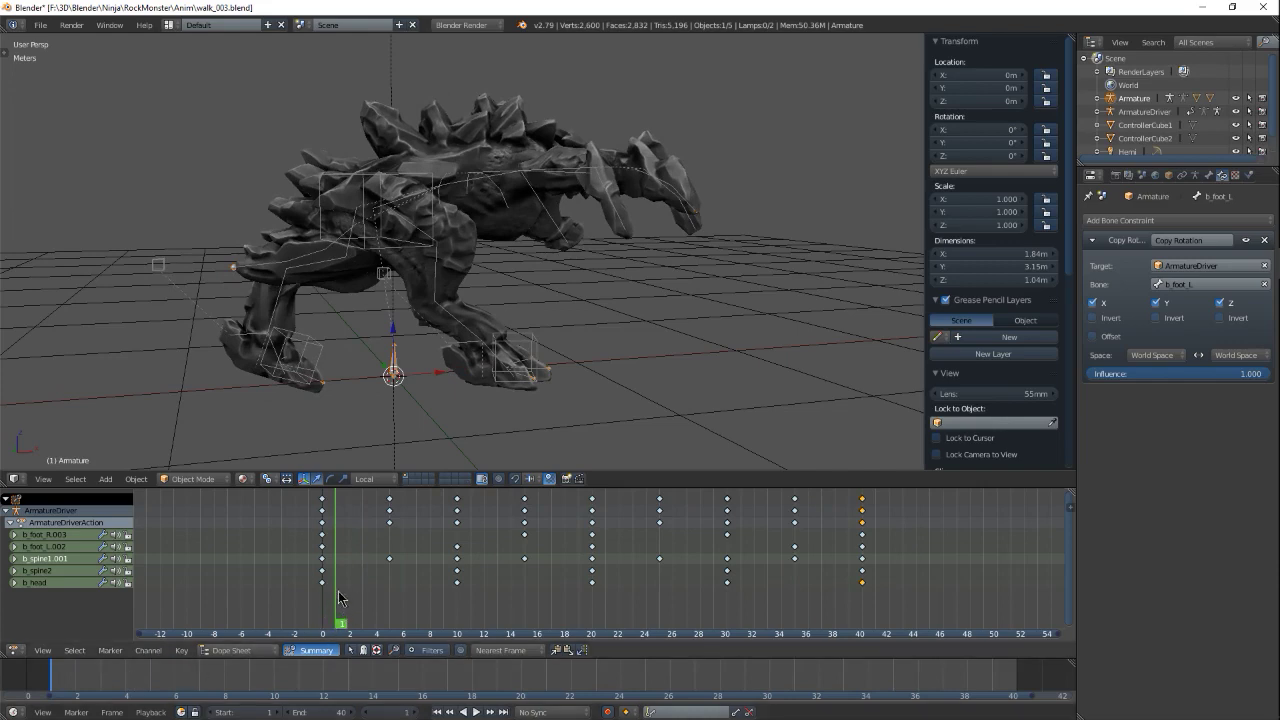
left_click_drag(338, 598, 866, 565)
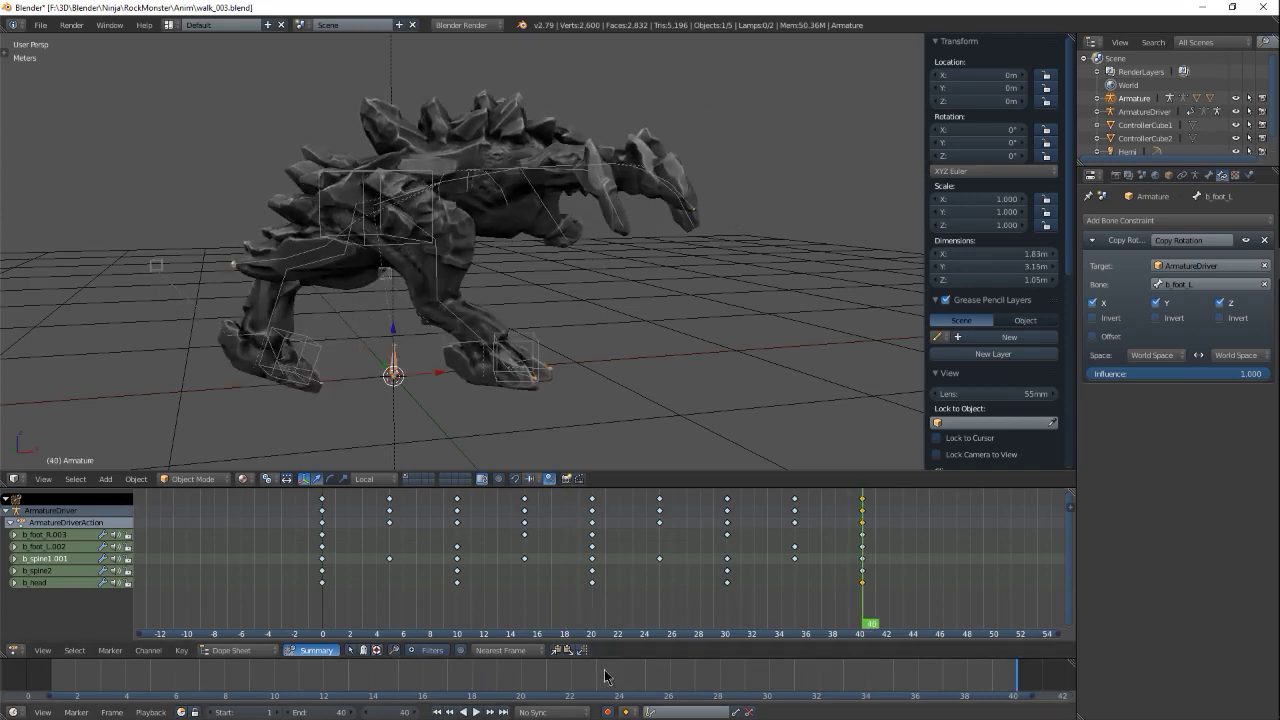
left_click(438, 712)
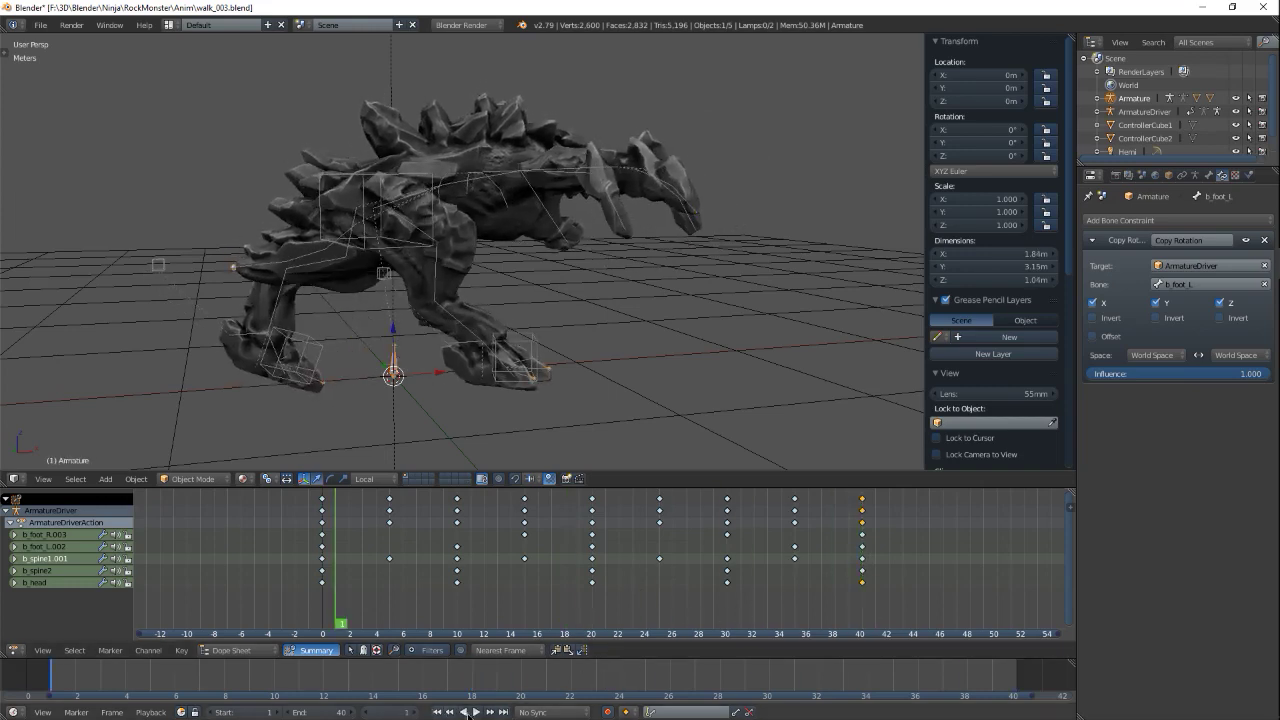
left_click(213, 712)
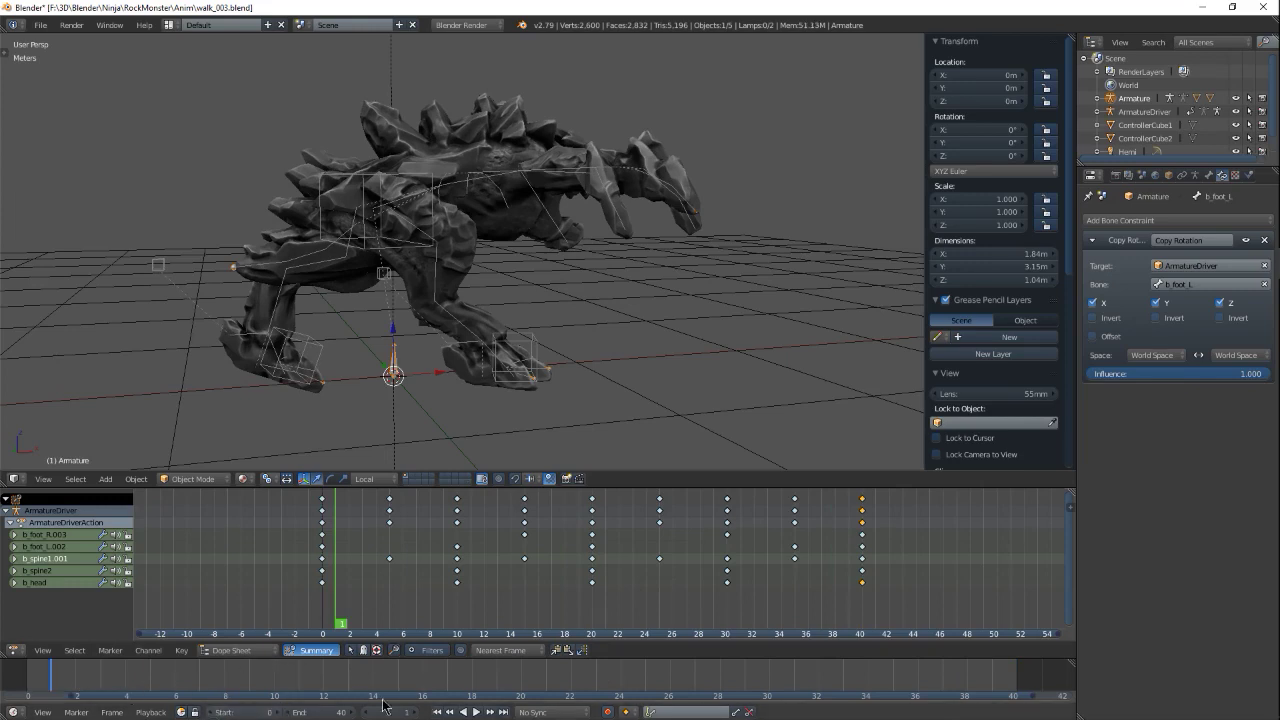
left_click(437, 712)
left_click(503, 712)
left_click(437, 712)
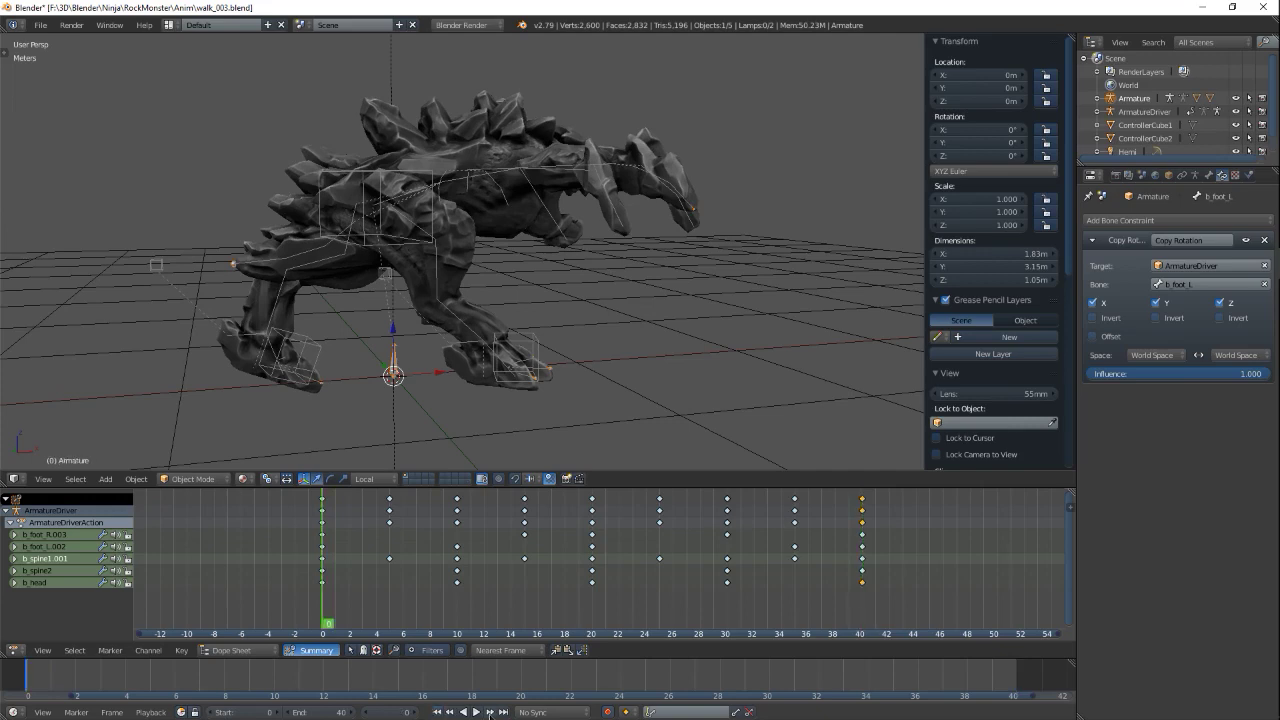
left_click(503, 712)
left_click(437, 712)
Step: Confirm the Start frame at 0 and scrub through the first frames
mouse_move(56, 678)
left_mouse_down()
mouse_move(273, 677)
mouse_move(32, 676)
mouse_move(150, 685)
mouse_move(76, 700)
mouse_move(126, 698)
mouse_move(101, 678)
mouse_move(46, 676)
left_mouse_up()
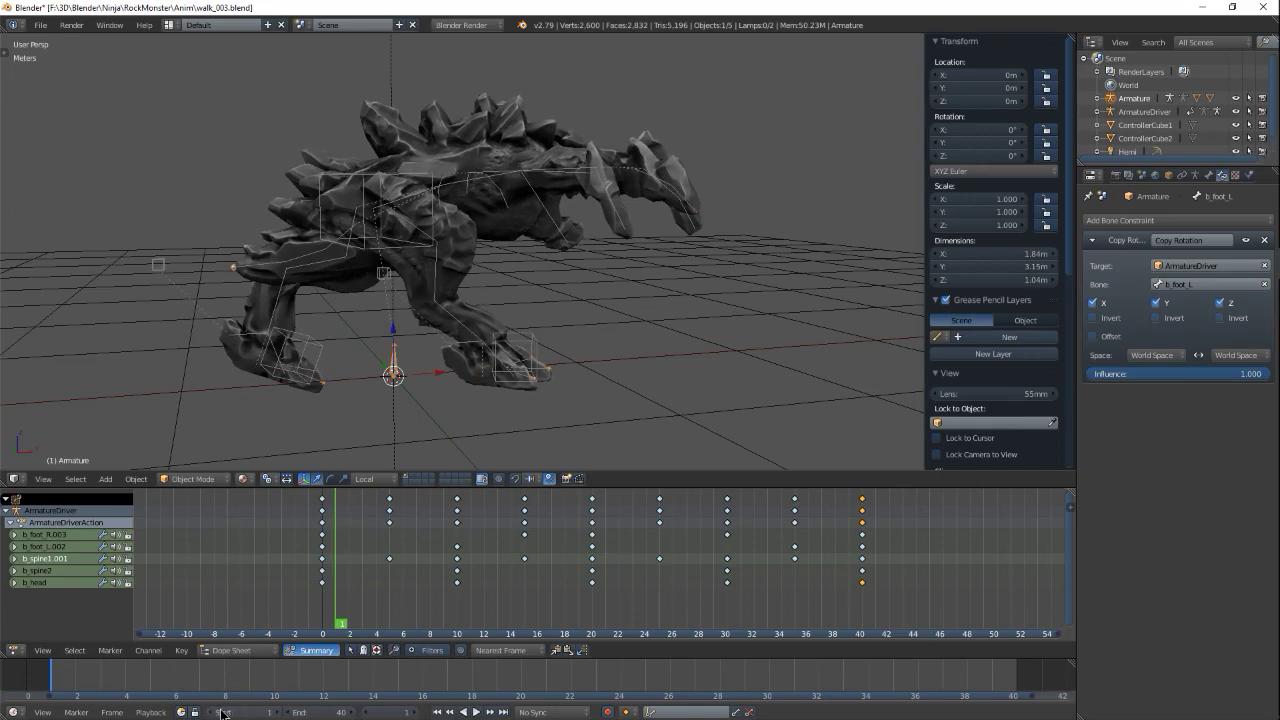
left_click(215, 712)
left_click_drag(65, 680, 210, 690)
Step: Select the Rocky mesh and orbit to view it from above
right_click(493, 322)
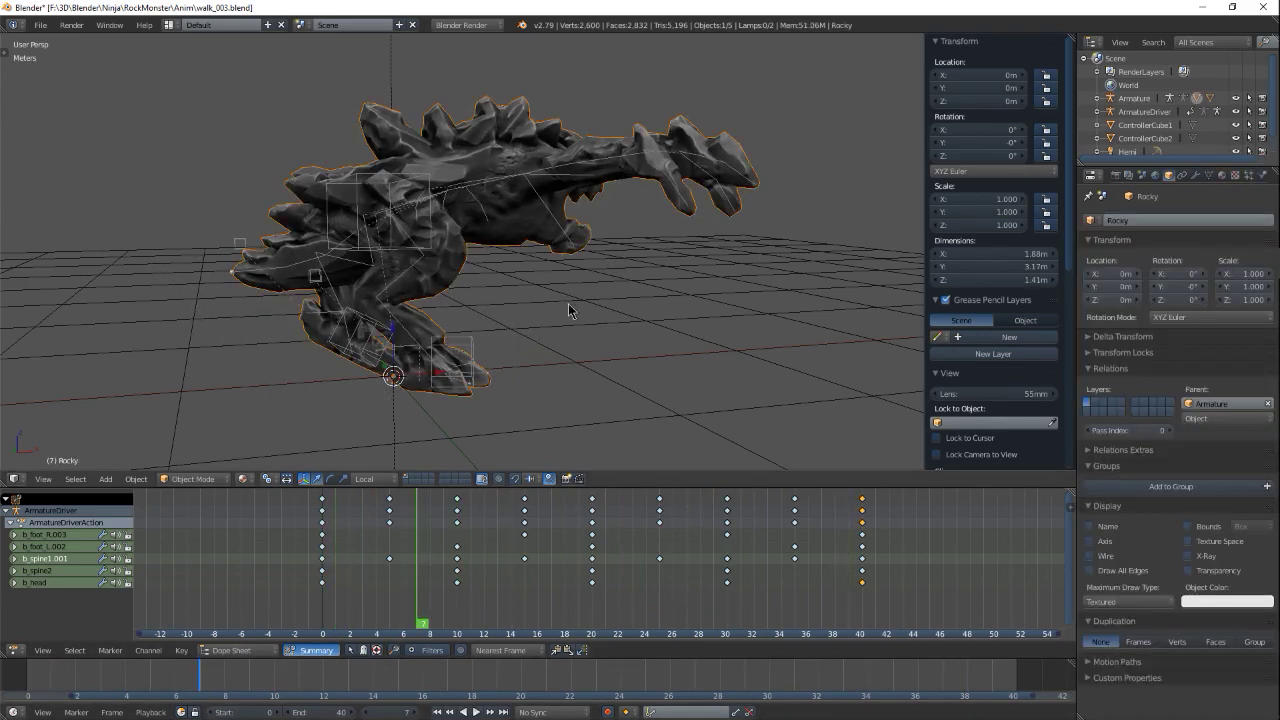
middle_click_drag(523, 298, 567, 324)
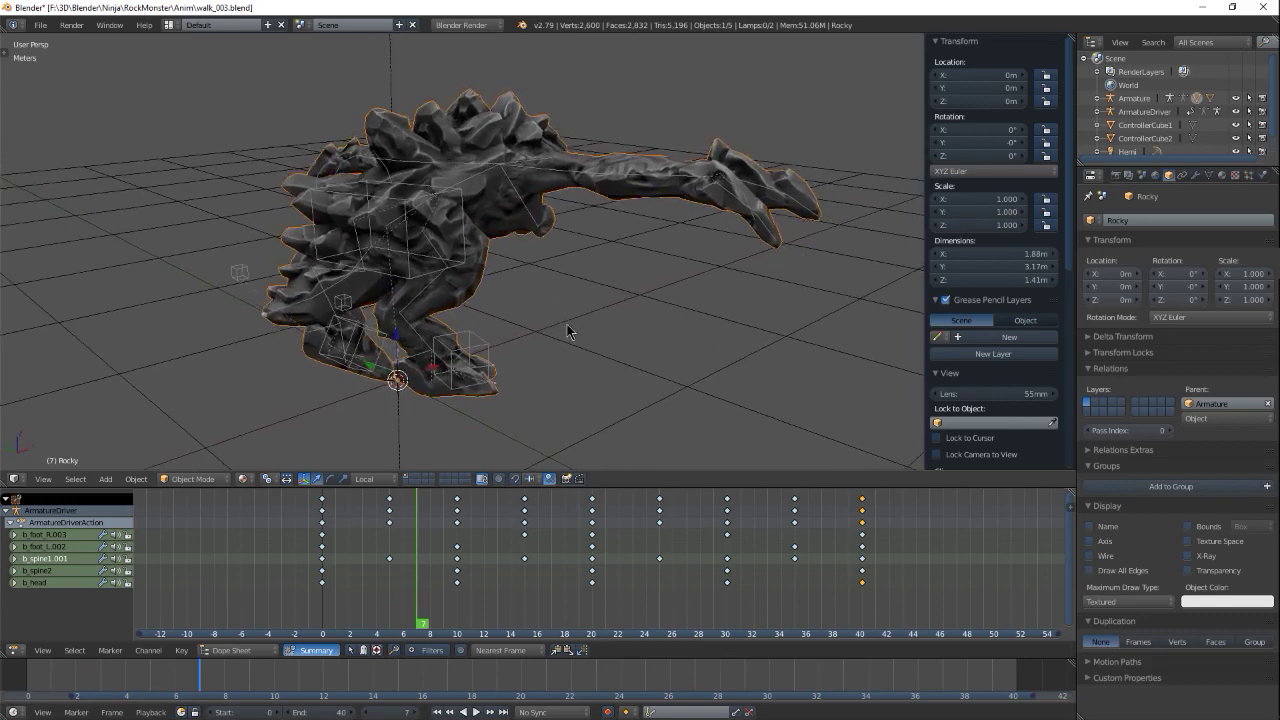